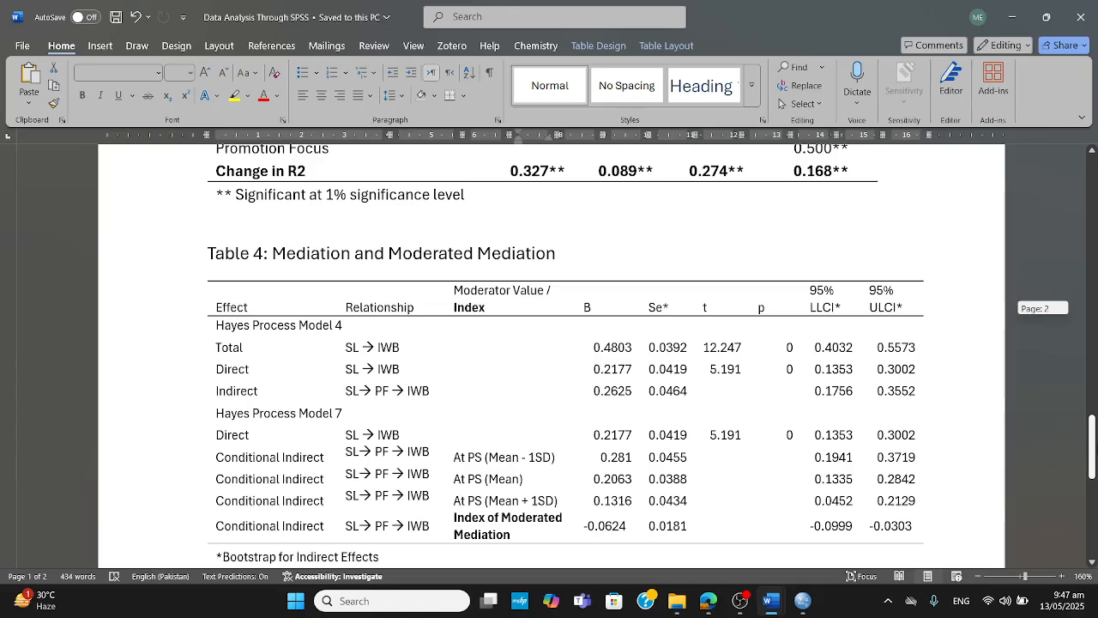
Look over Table 4, switch to the Questionnaire document and examine leadership statements 1 to 7.
left_click_drag(1095, 452, 1094, 460)
mouse_move(773, 606)
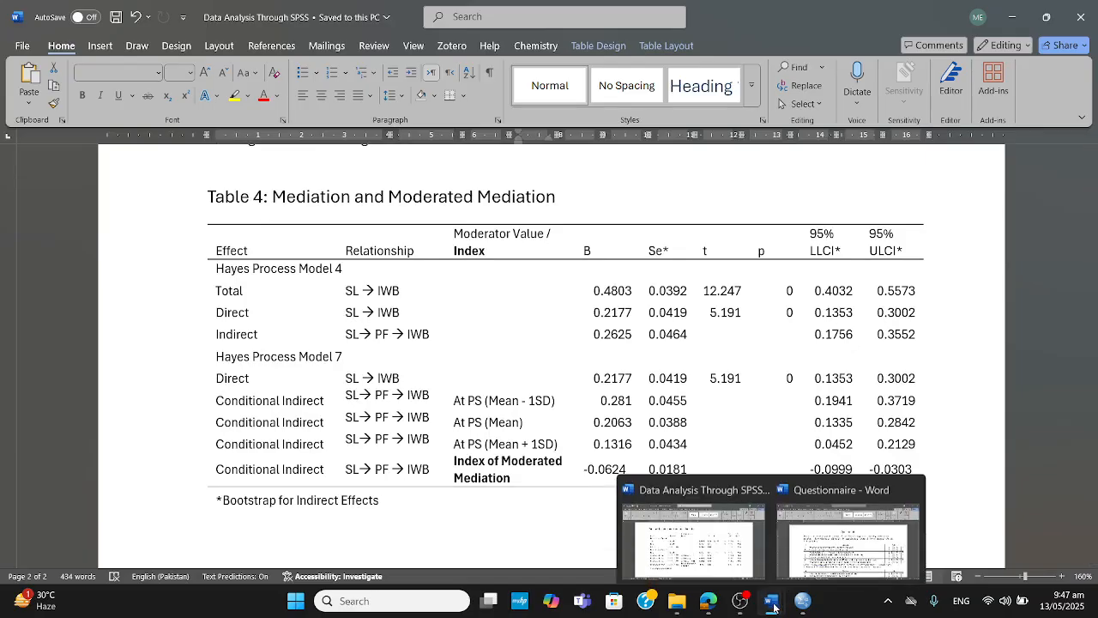
left_click(847, 542)
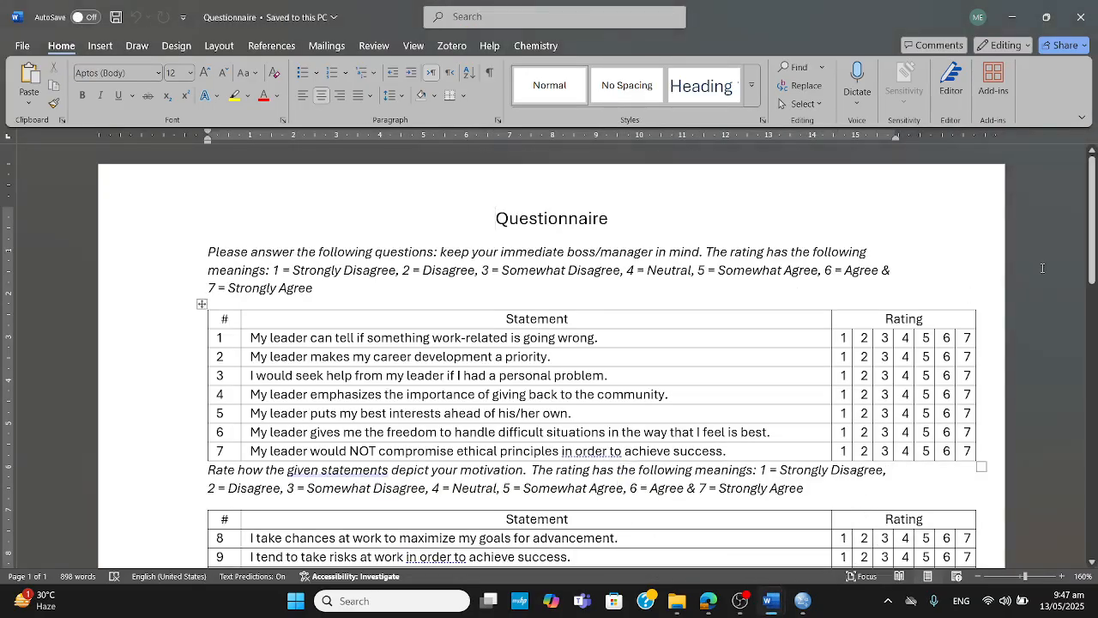
scroll(1095, 208, "down", 2)
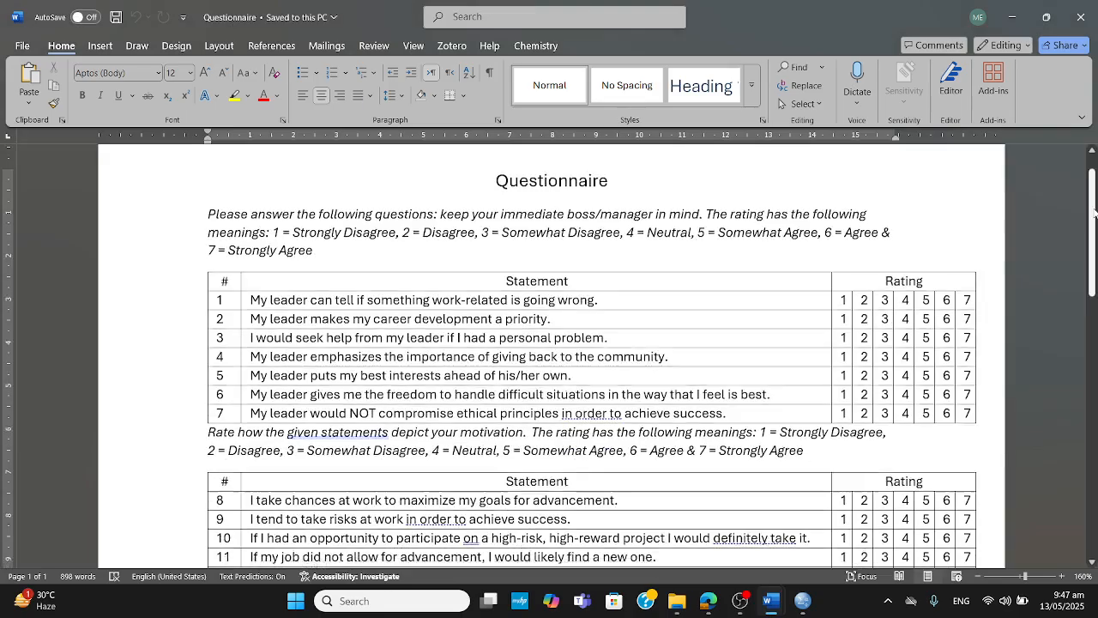
scroll(1094, 209, "down", 2)
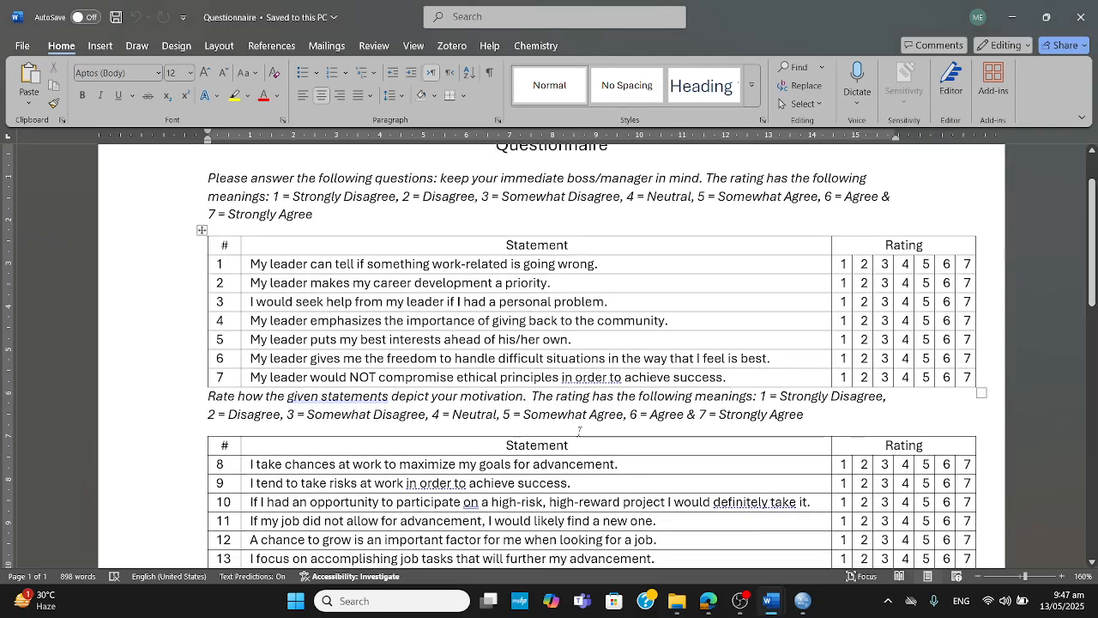
left_click_drag(234, 246, 972, 386)
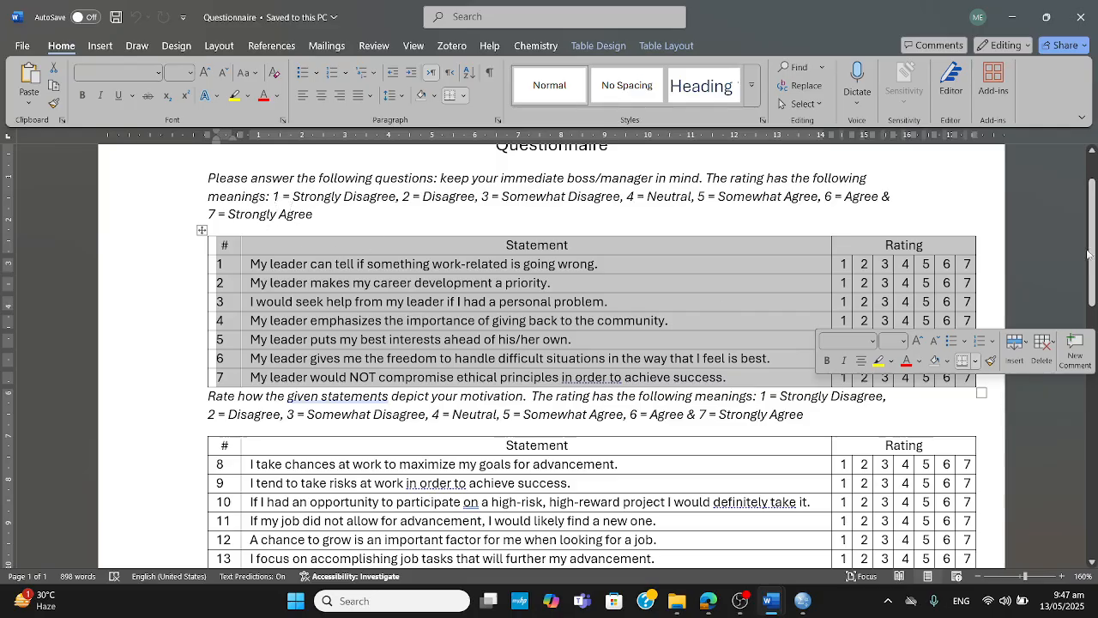
Review the questionnaire's motivation statements 8 to 16 and organization statements 17 to 23.
scroll(1091, 243, "down", 2)
scroll(1091, 243, "down", 2)
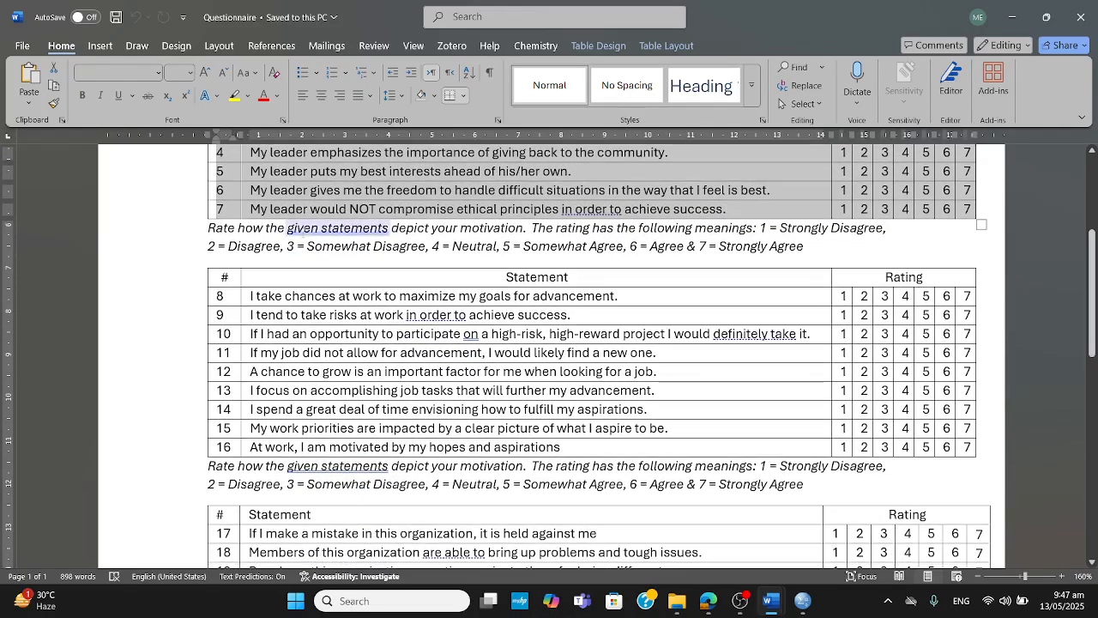
left_click_drag(234, 277, 234, 447)
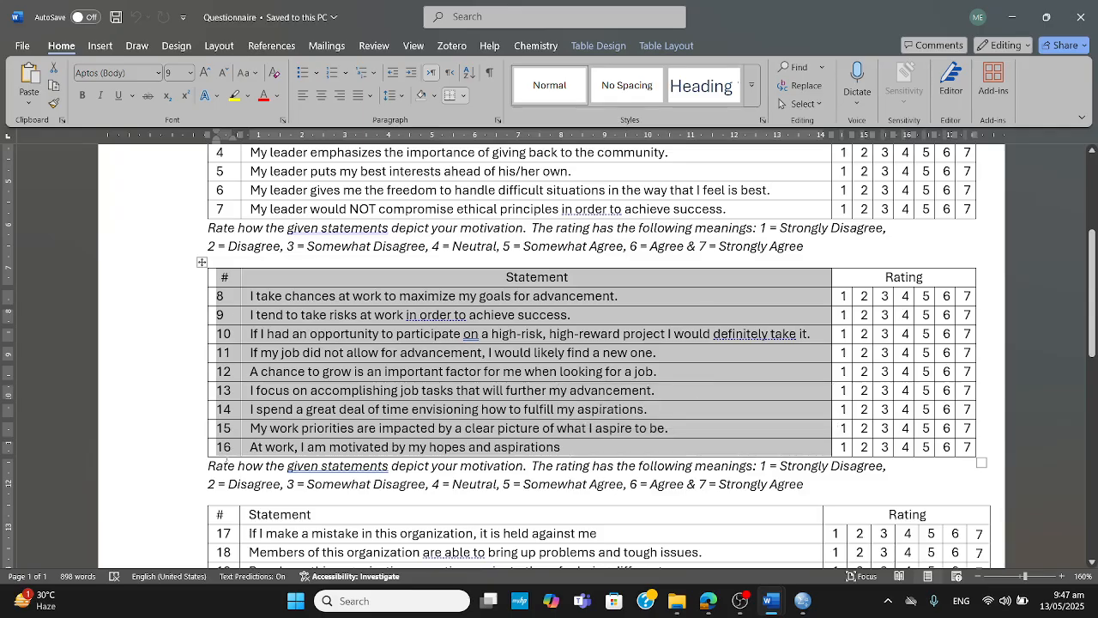
left_click_drag(1093, 273, 1093, 345)
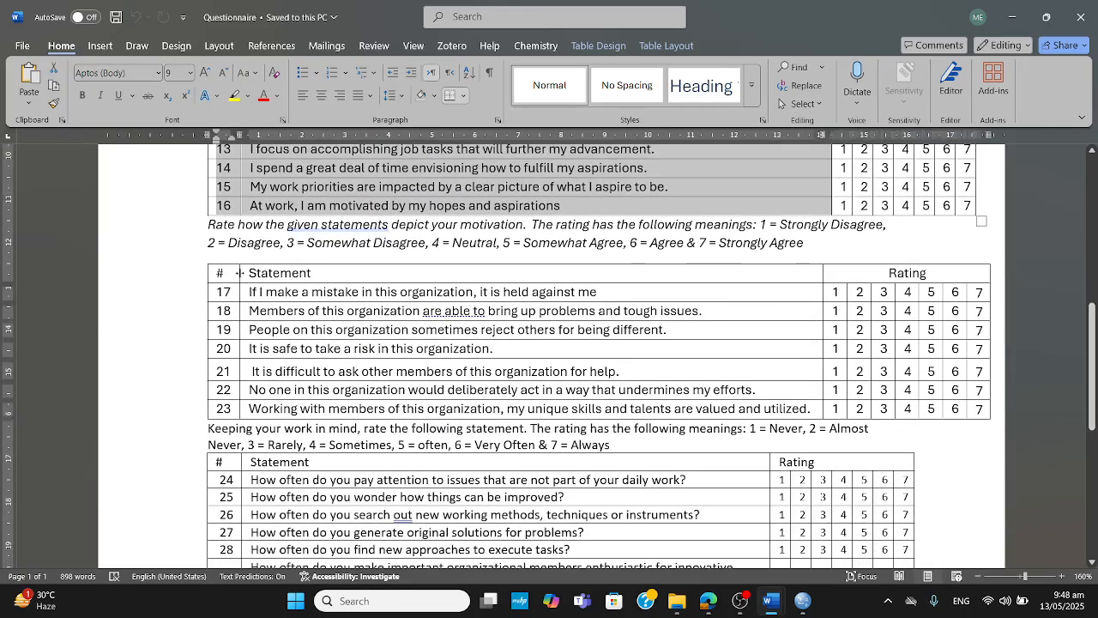
left_click(449, 371)
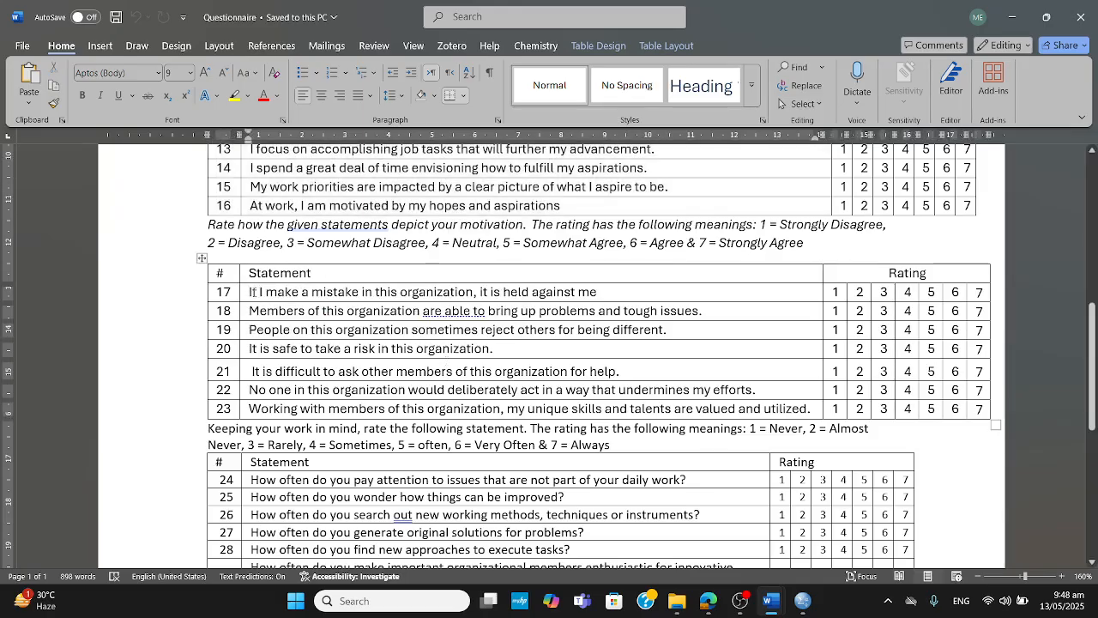
left_click_drag(246, 293, 515, 408)
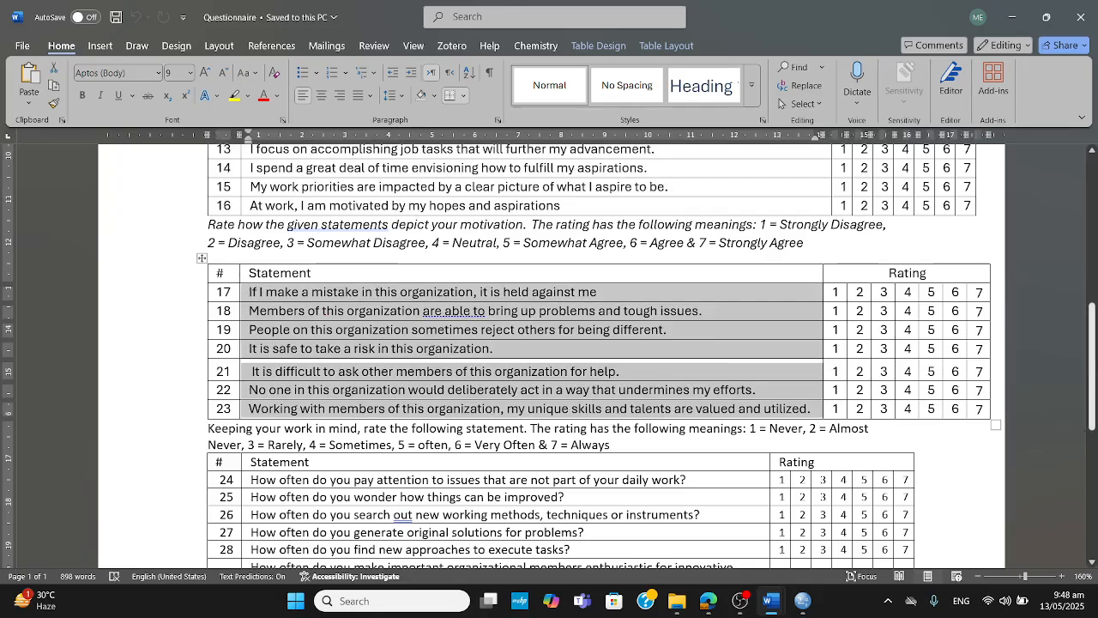
Review questionnaire statements 24 to 33 with their rating scale, and the demographic questions 34 to 39.
left_click_drag(1093, 337, 1092, 383)
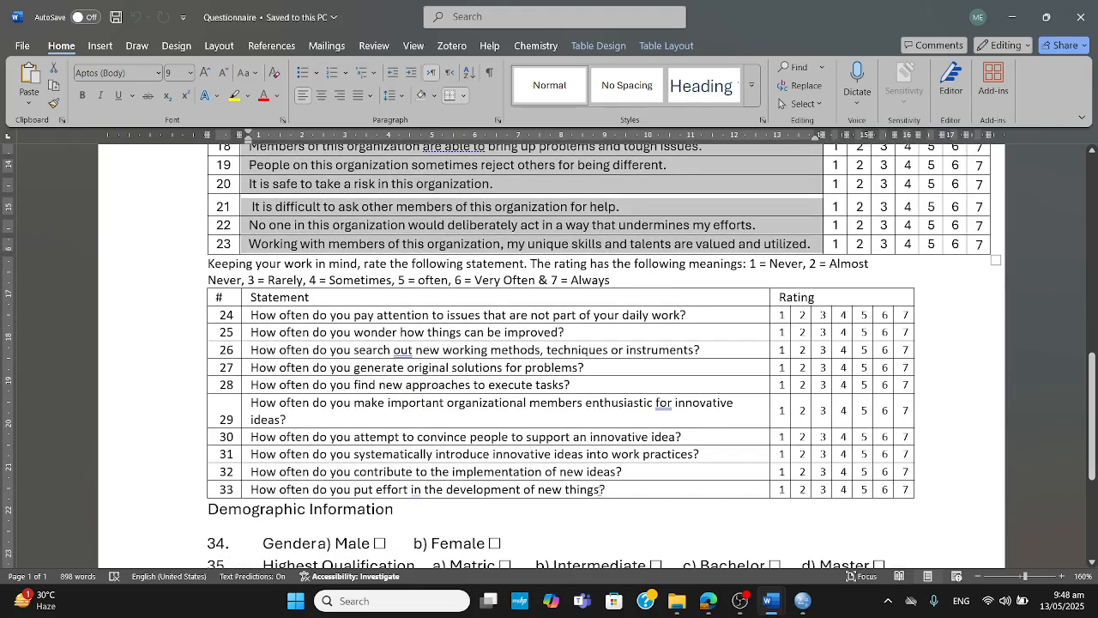
left_click_drag(611, 490, 514, 315)
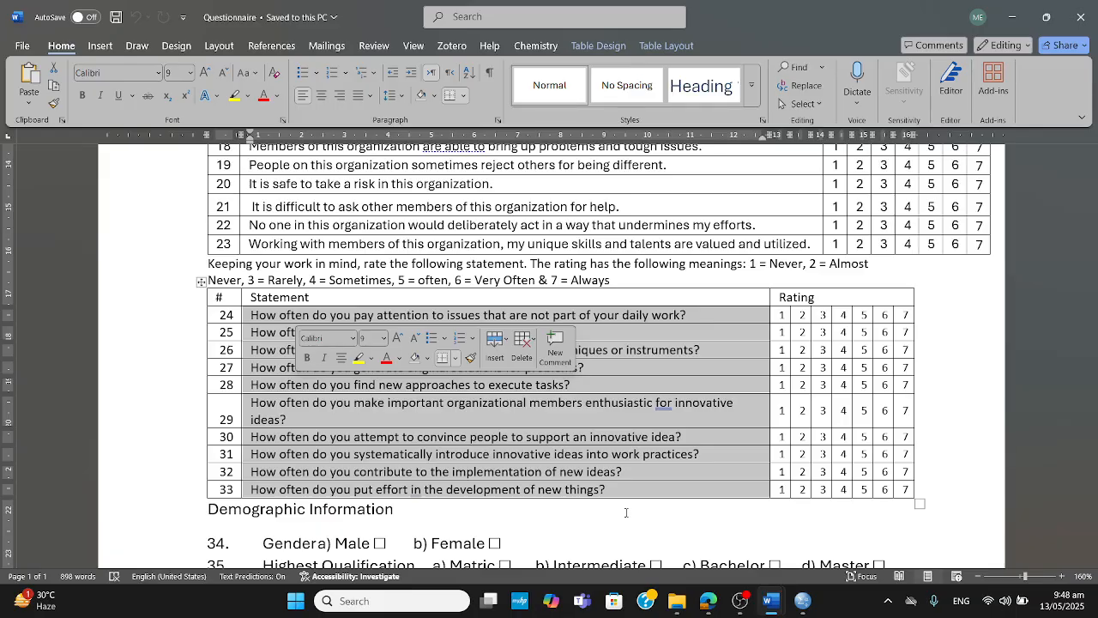
left_click_drag(611, 279, 753, 266)
left_click(1034, 497)
scroll(1094, 368, "down", 3)
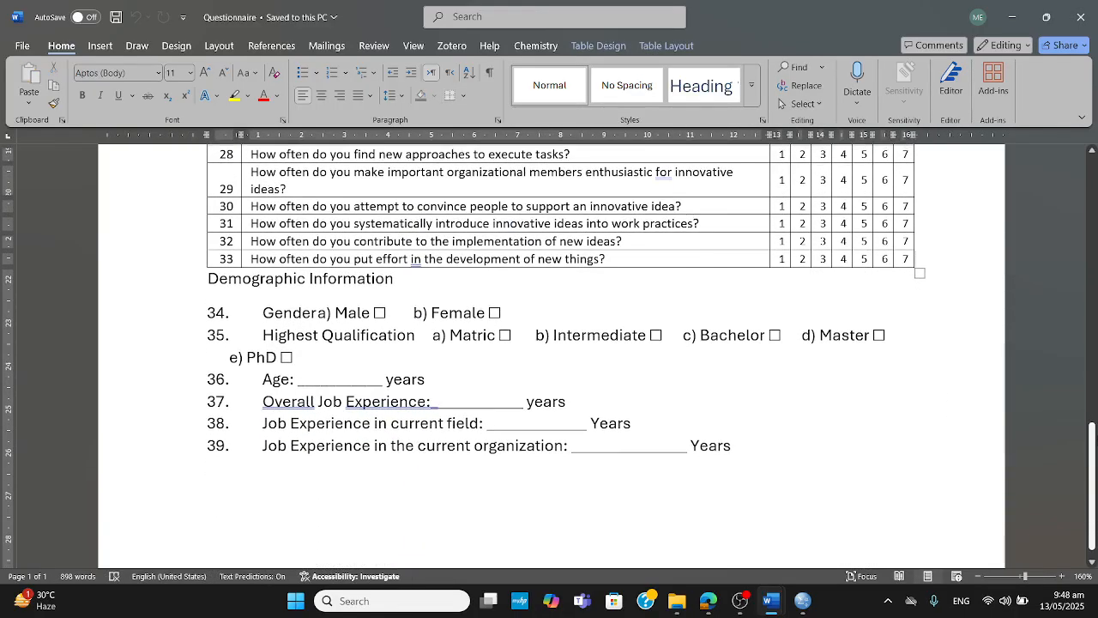
left_click_drag(753, 450, 197, 291)
left_click(506, 518)
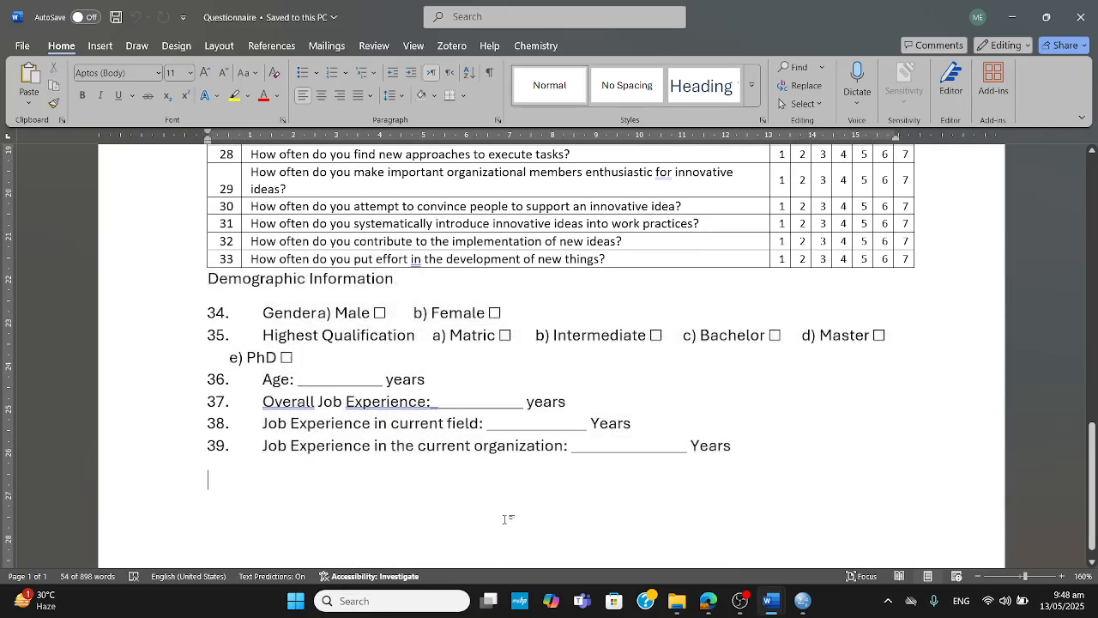
Switch to the SPSS Data.sav dataset in SPSS and examine the demographic columns from Age to Education.
left_click(803, 600)
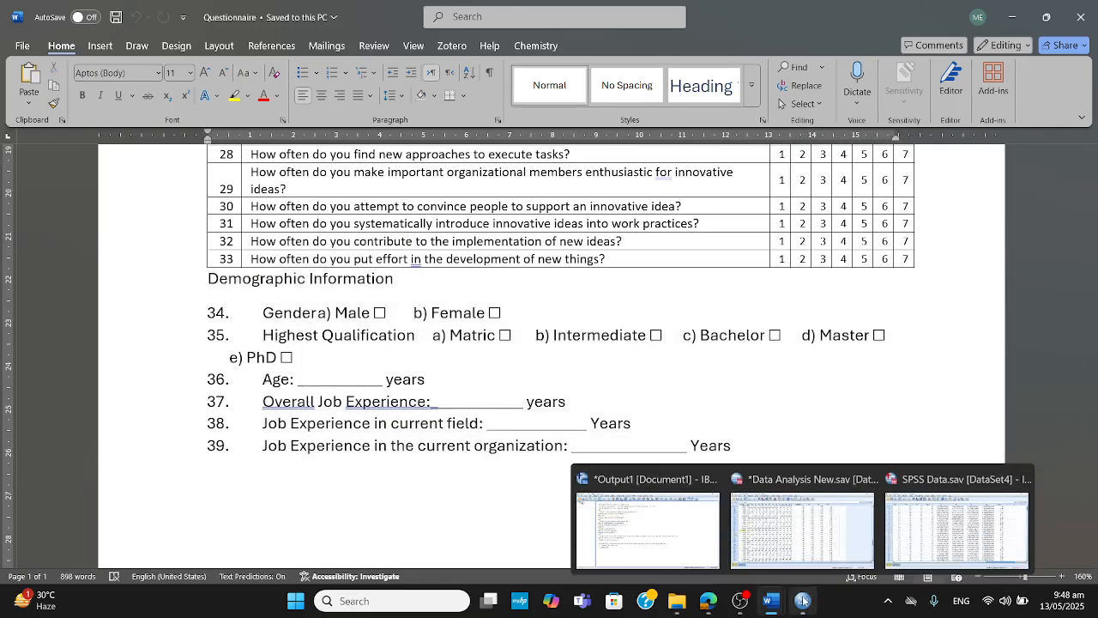
mouse_move(937, 539)
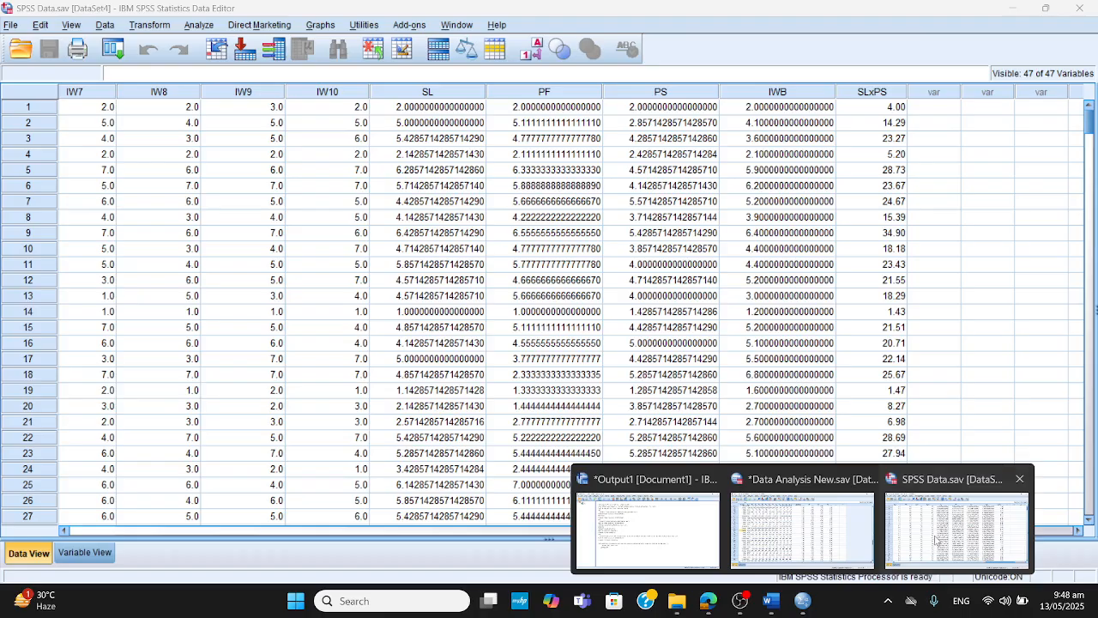
left_click(937, 539)
left_click_drag(810, 535, 94, 530)
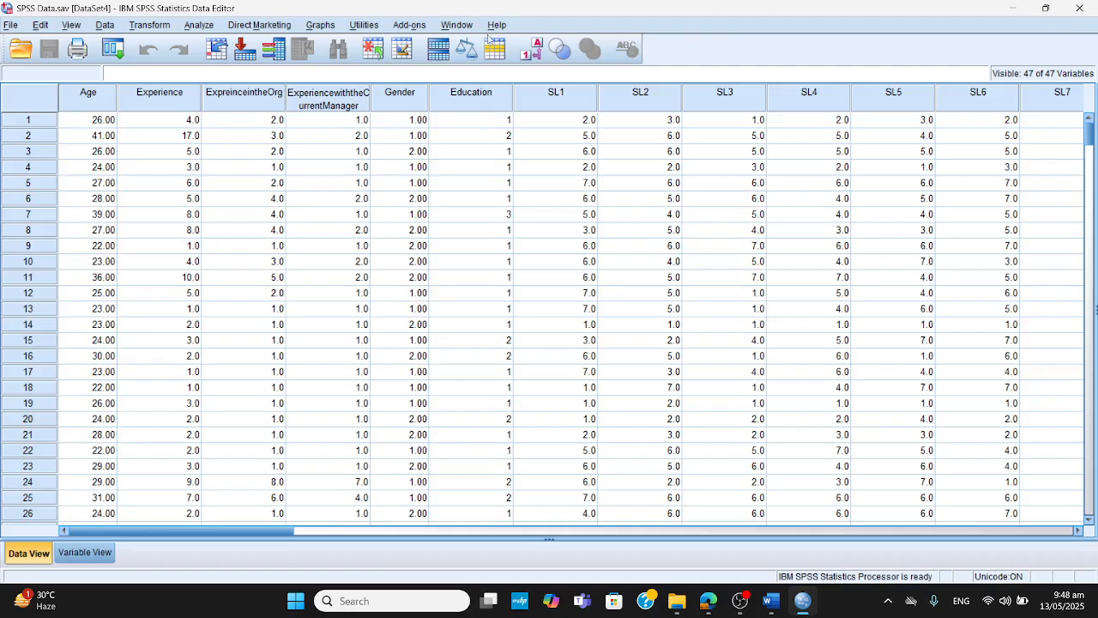
left_click_drag(463, 99, 4, 72)
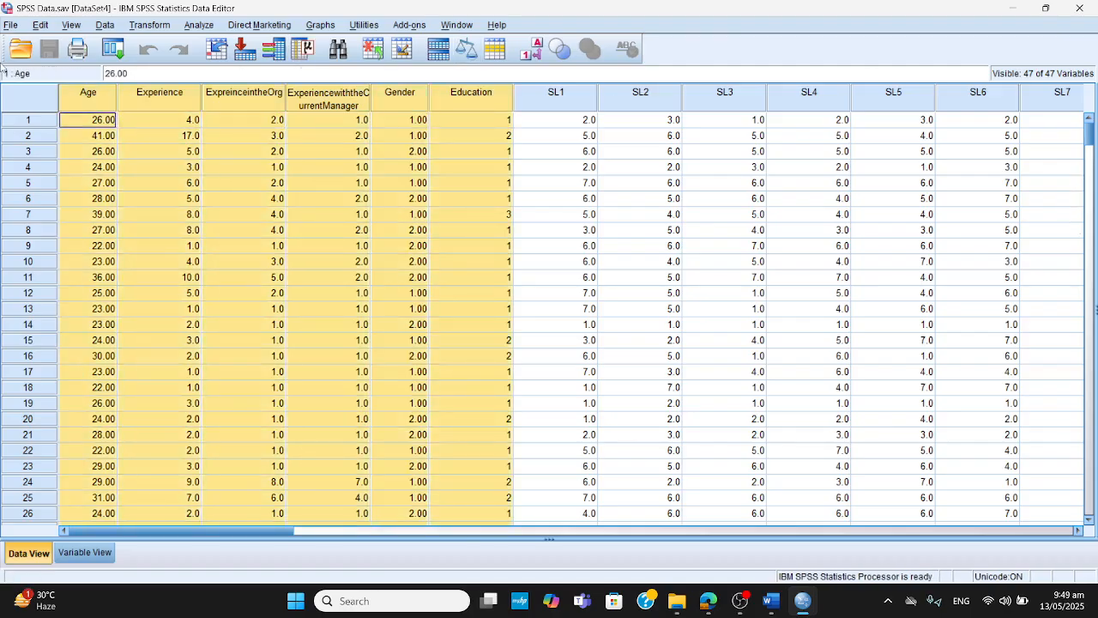
left_click(446, 325)
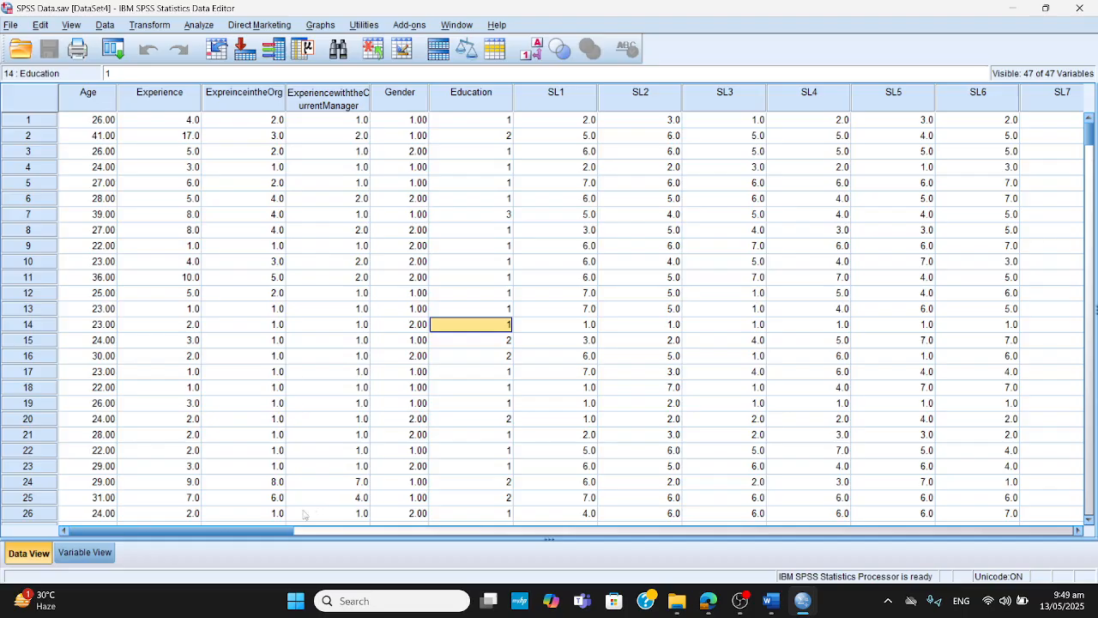
Examine the item columns up to IW10 and the definitions of all variables in the dataset.
left_click_drag(283, 531, 863, 502)
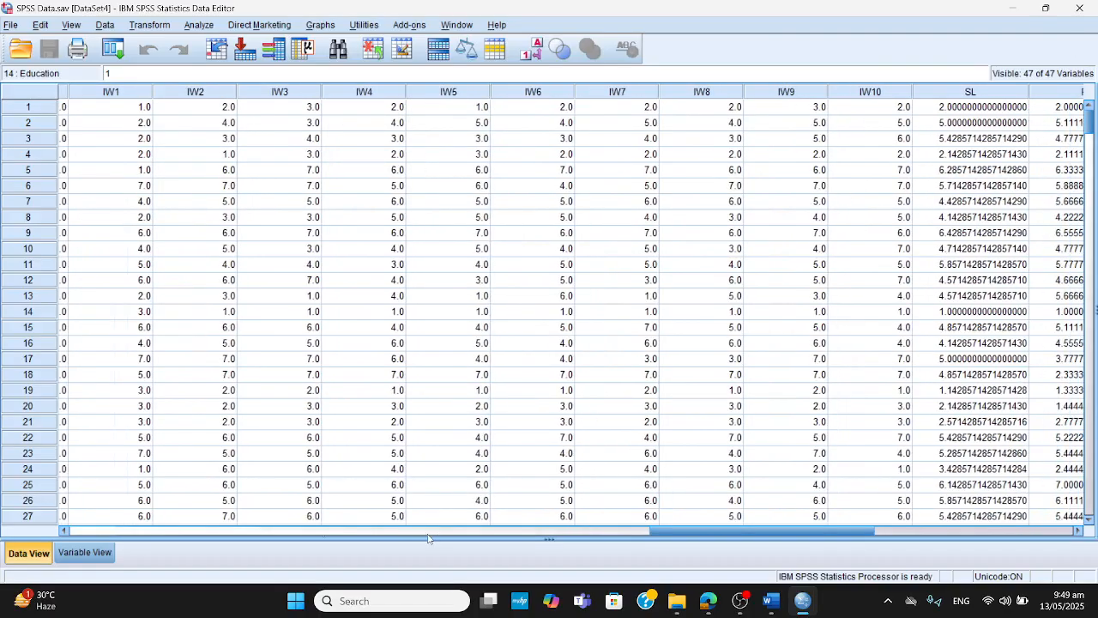
left_click(84, 552)
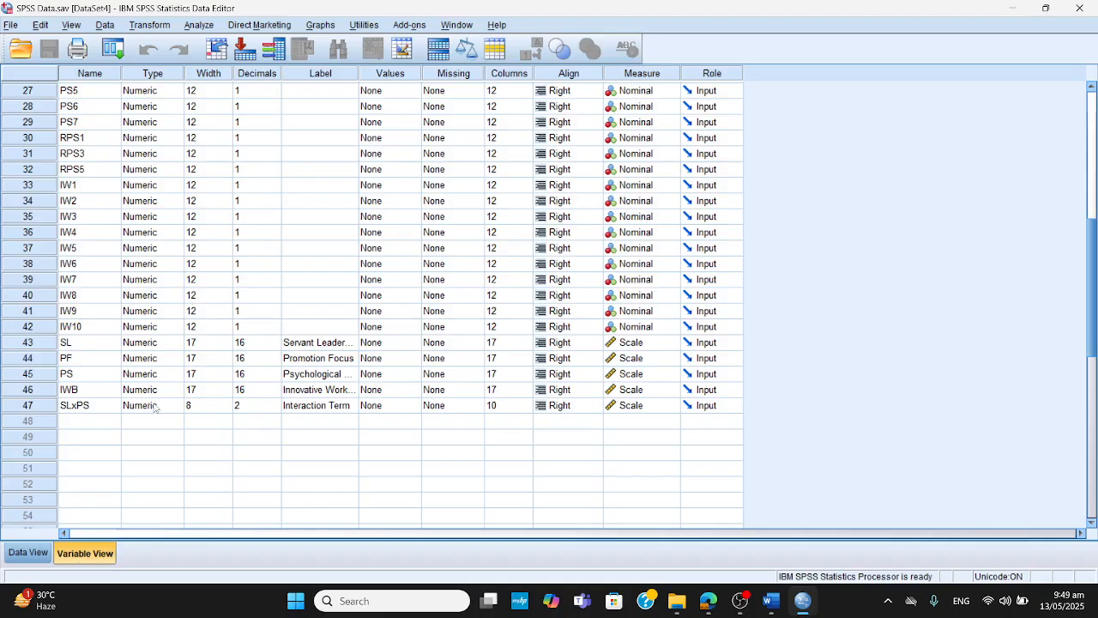
left_click_drag(1091, 345, 1095, 174)
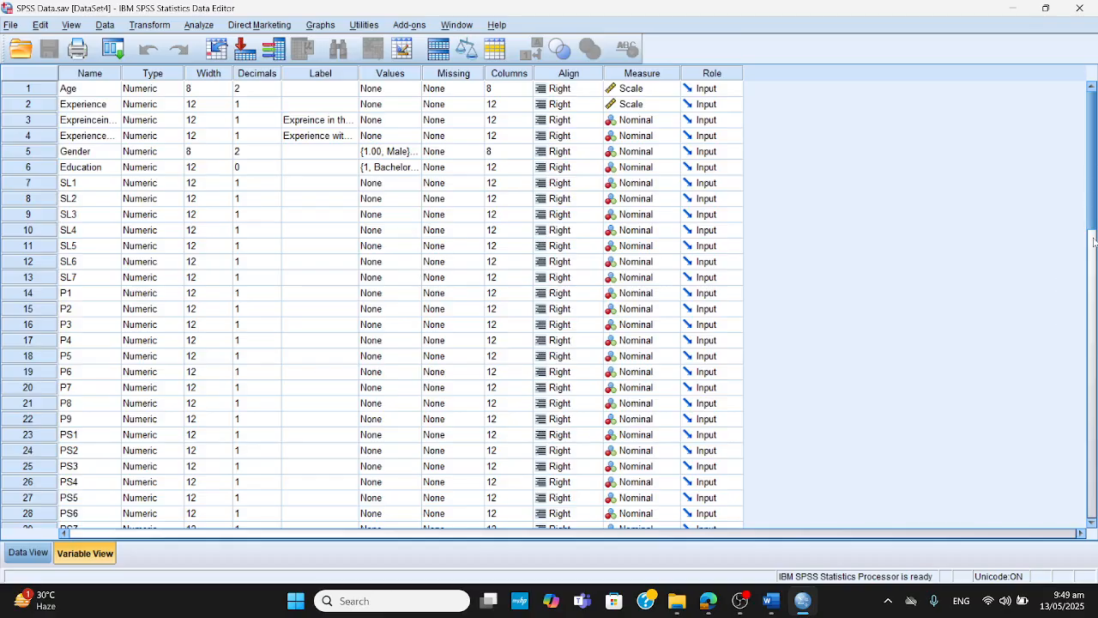
left_click(27, 553)
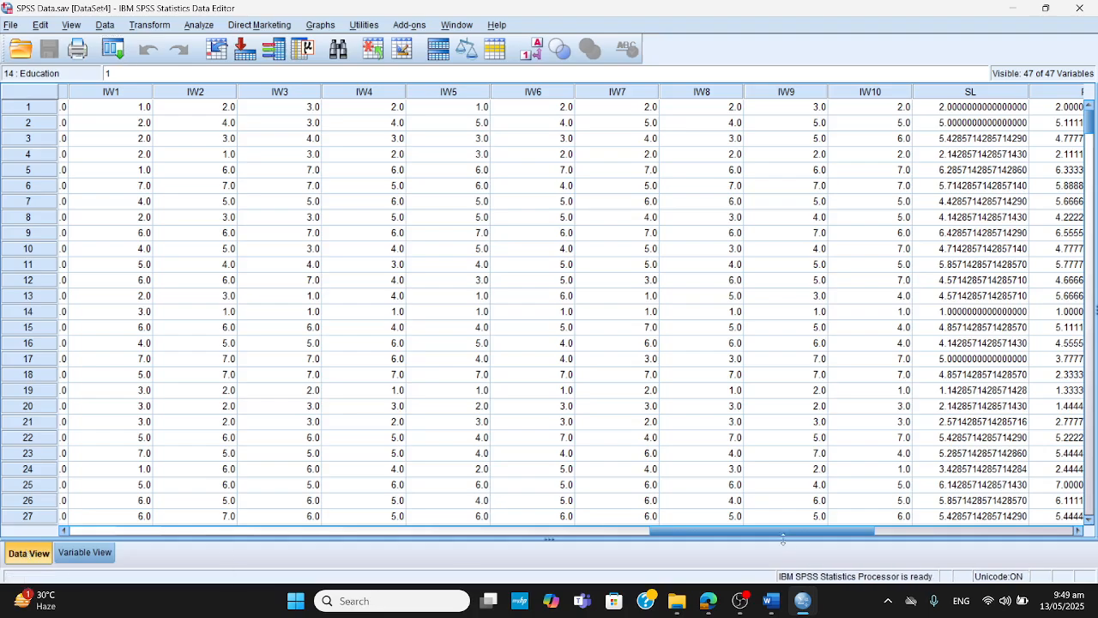
Examine the composite variable columns SL, PF, PS and IWB and the interaction term SLxPS in the data.
left_click_drag(784, 538, 880, 540)
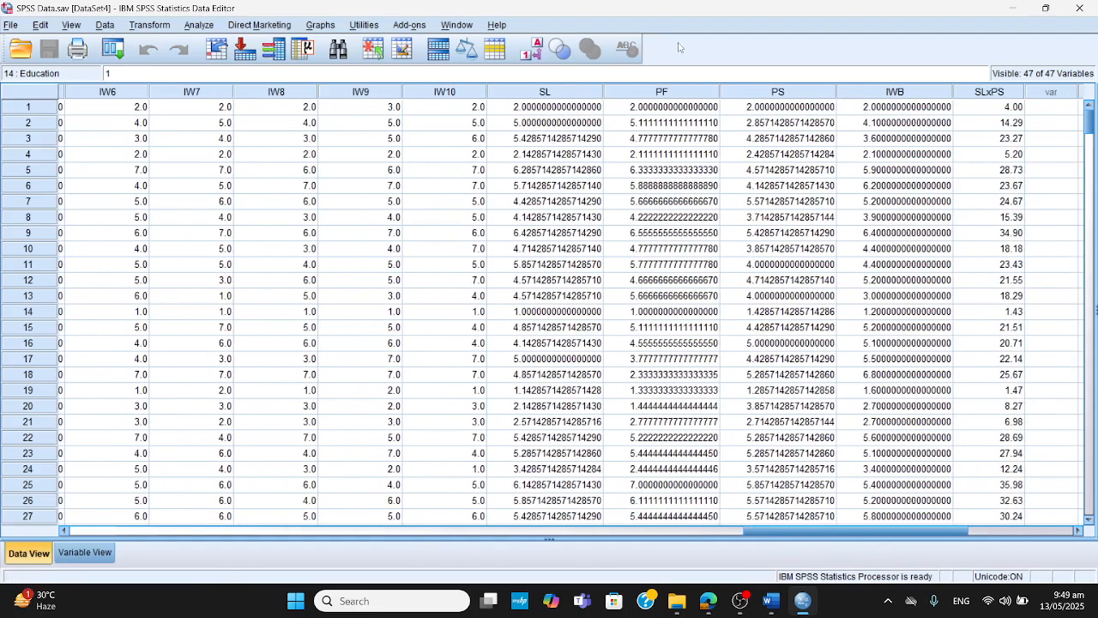
left_click(573, 93)
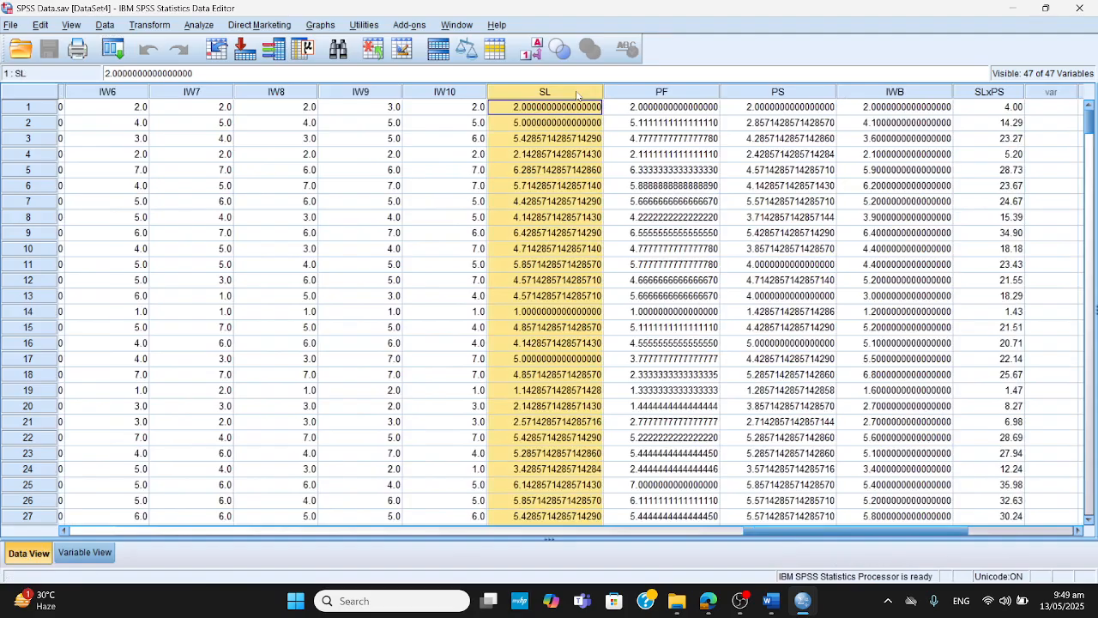
left_click(647, 187)
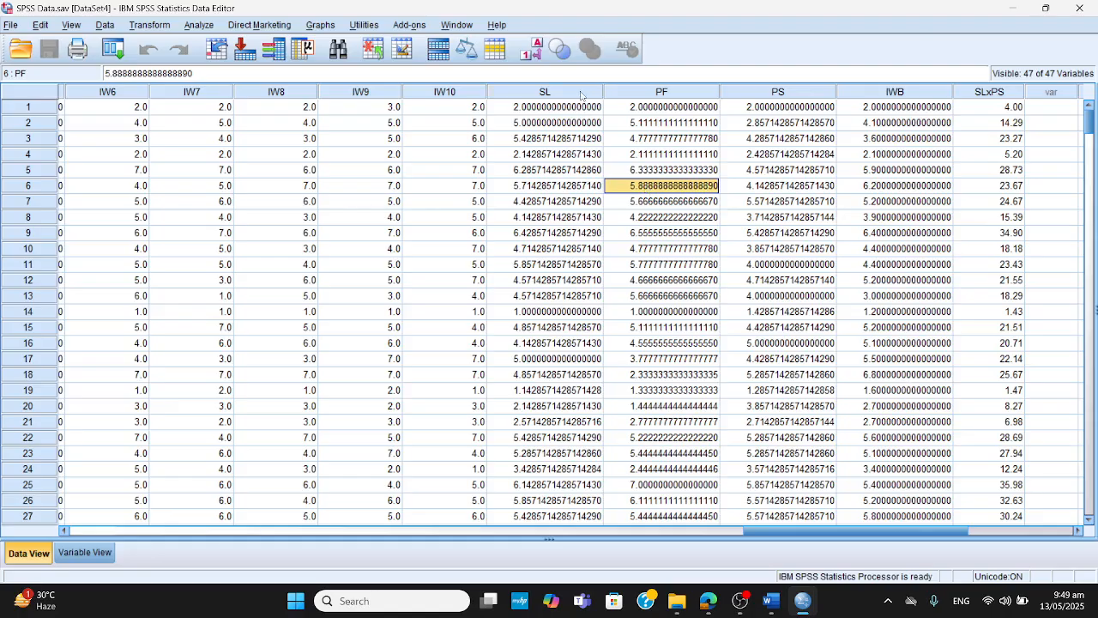
left_click_drag(580, 94, 659, 106)
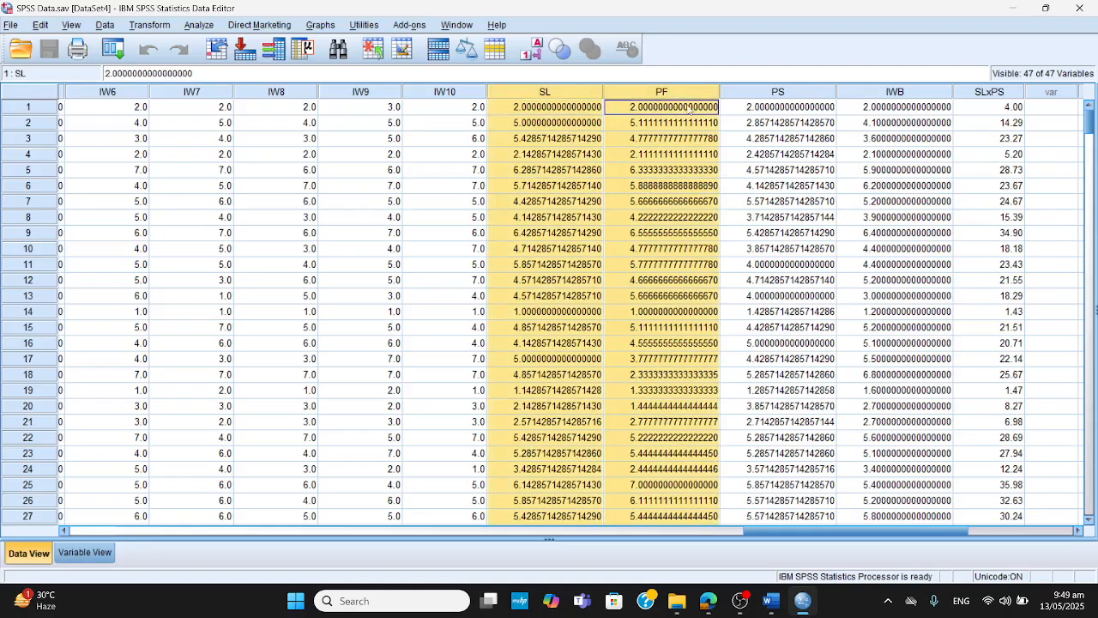
left_click(796, 94)
left_click(660, 98)
left_click(922, 97)
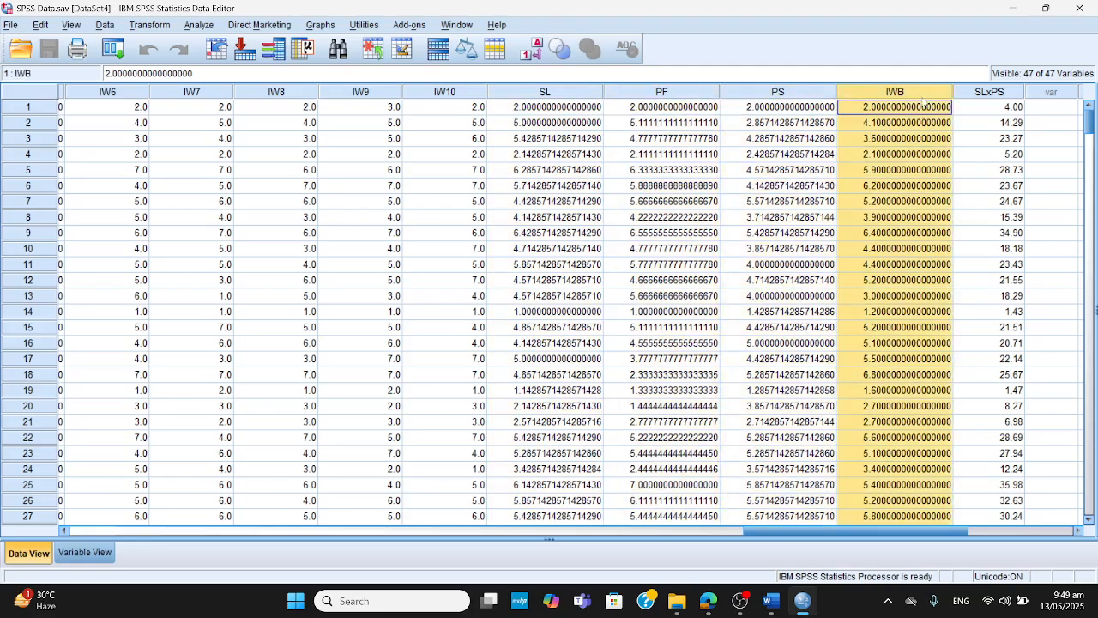
left_click(1005, 94)
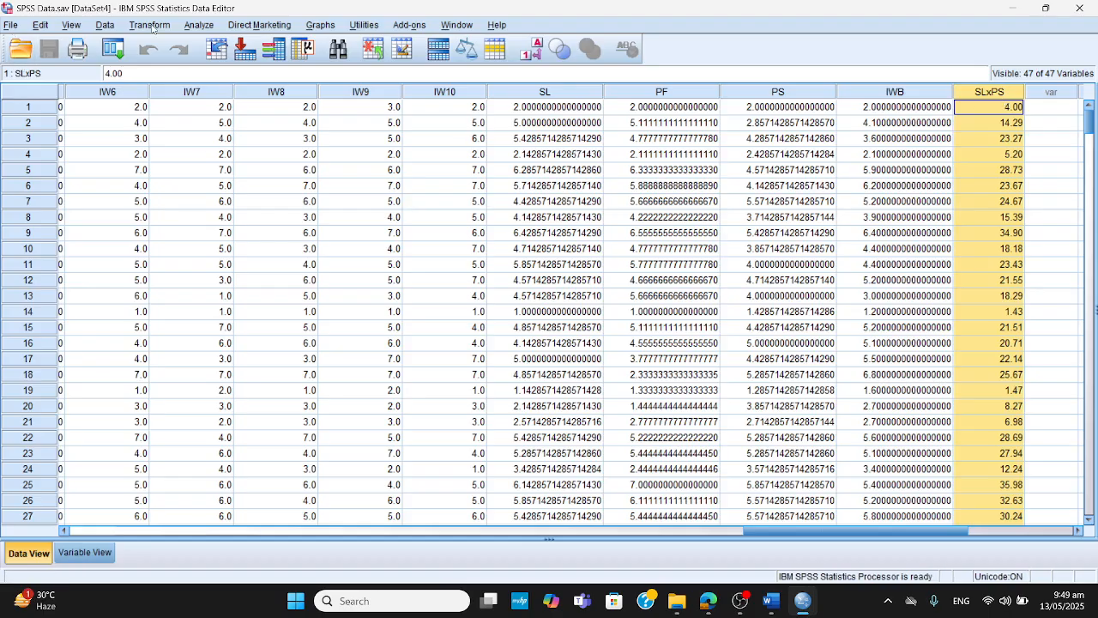
Set up a Compute Variable operation with target variable SLa and begin its numeric expression with the mean function.
left_click(151, 26)
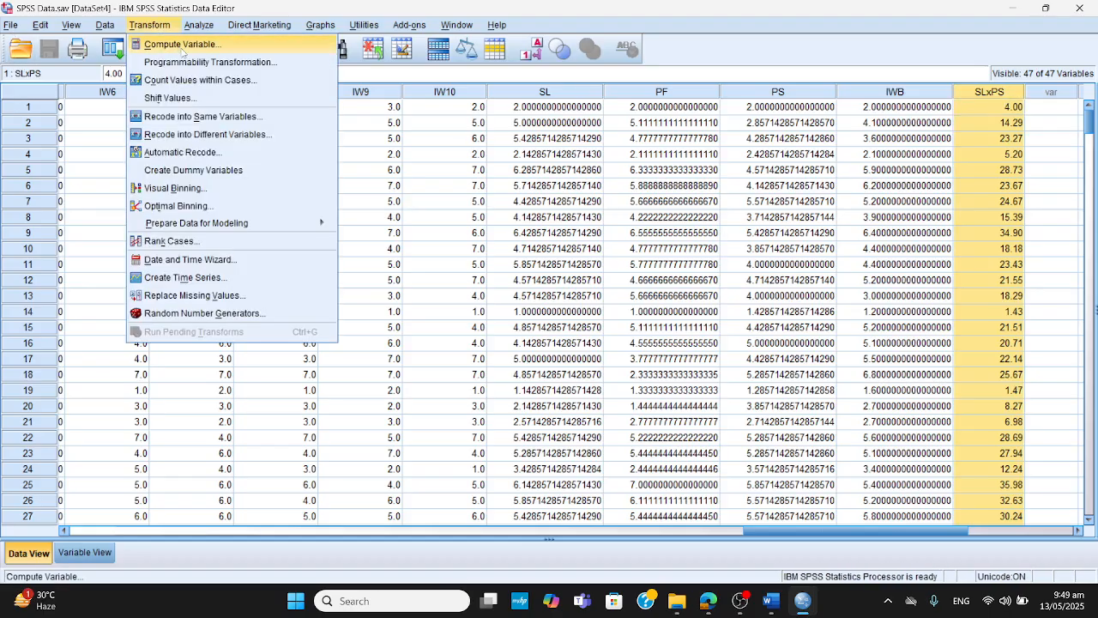
left_click(182, 44)
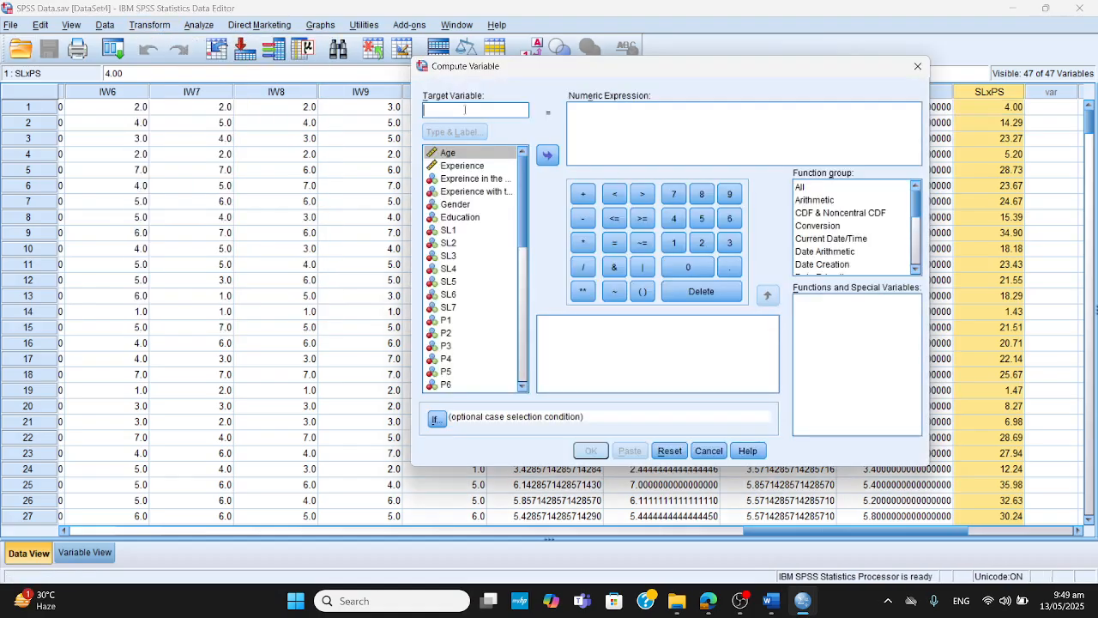
type("SLa")
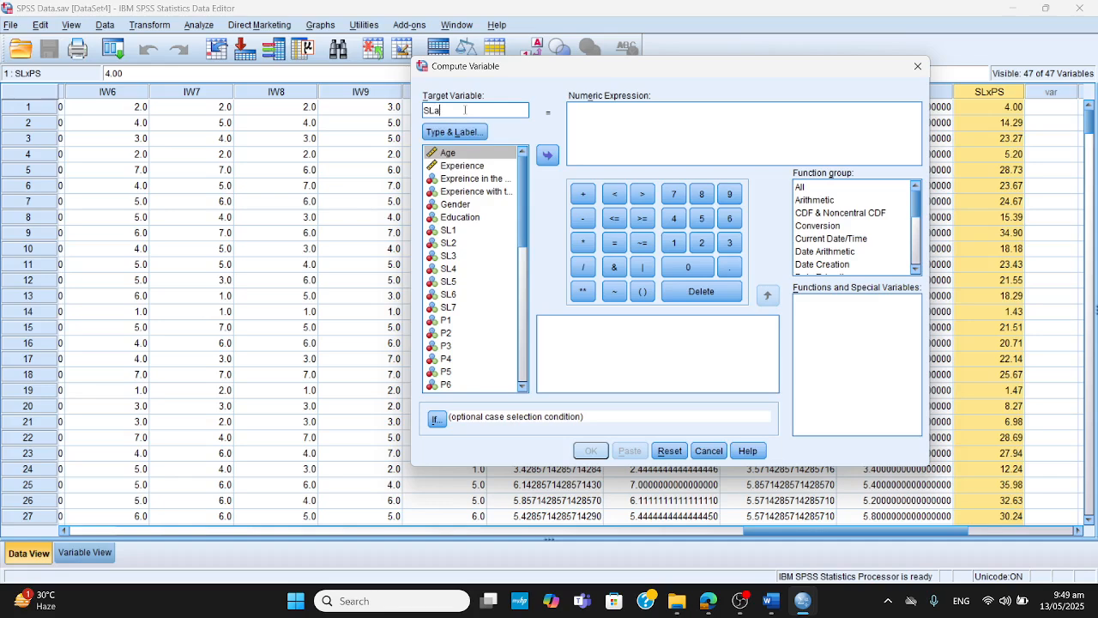
left_click(607, 122)
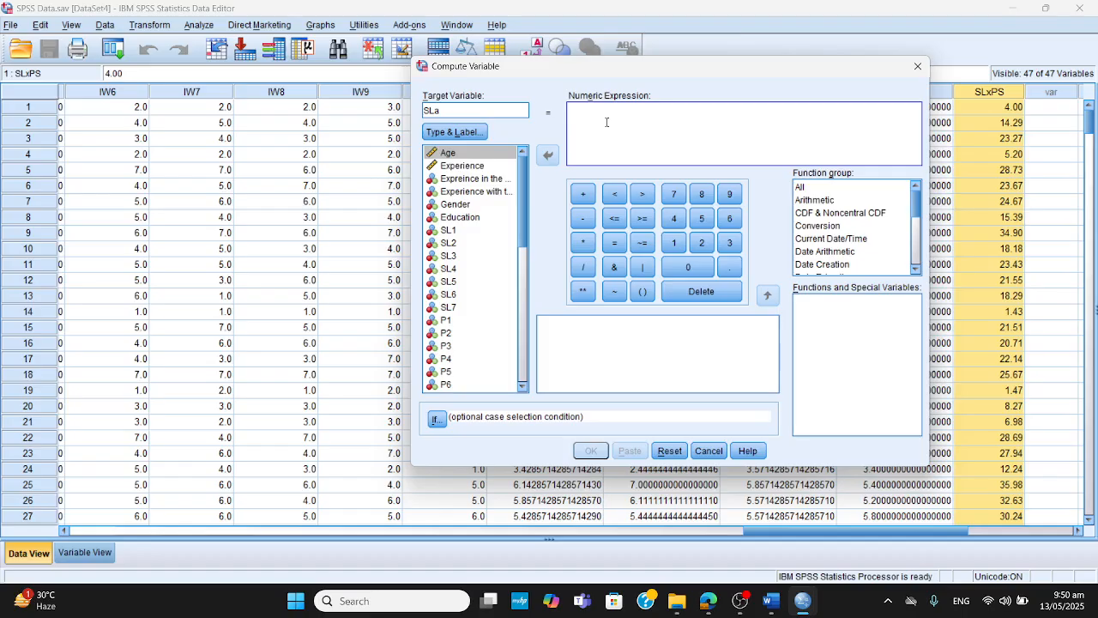
type("mean(")
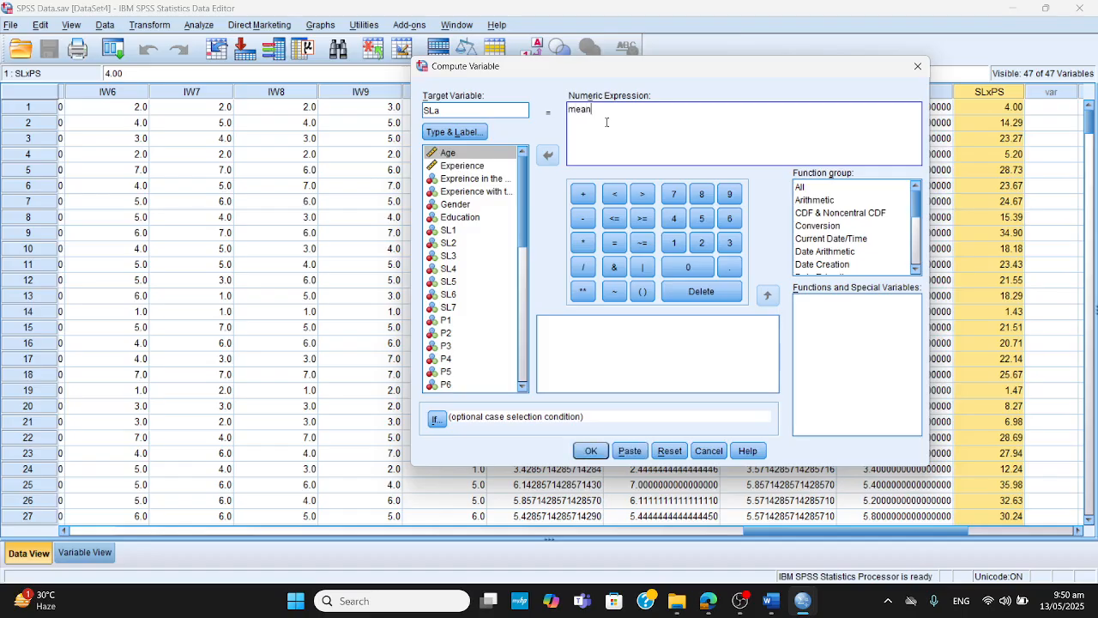
Complete the expression as mean(SL1,SL2,SL3,SL4,SL5,SL6,SL7) and compute the SLa variable.
left_click(453, 217)
left_click(446, 230)
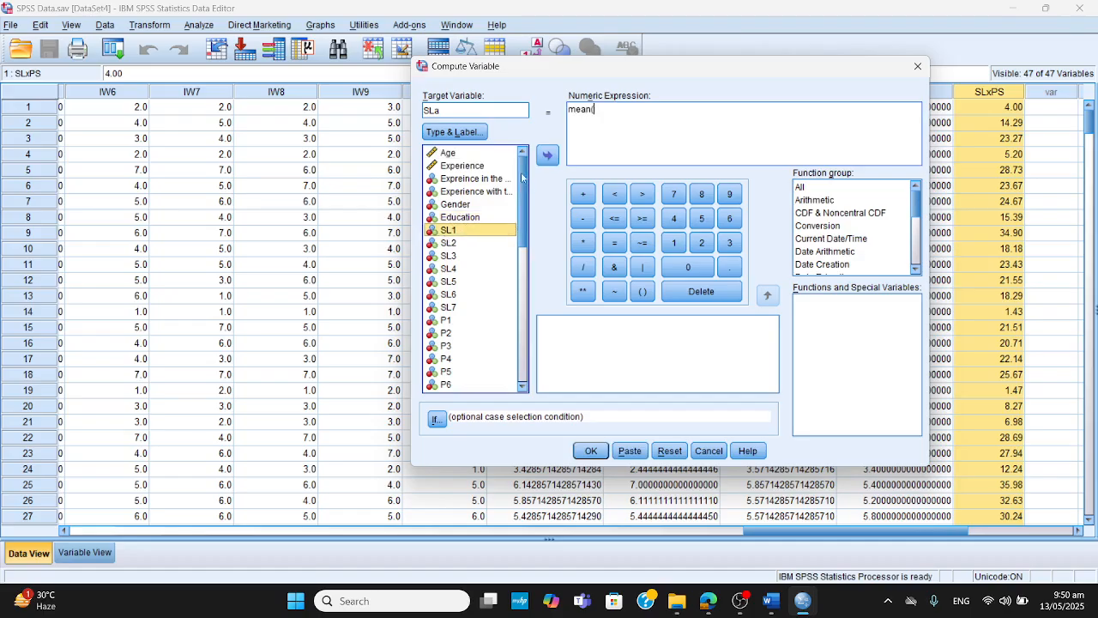
left_click(548, 157)
type(",")
double_click(447, 243)
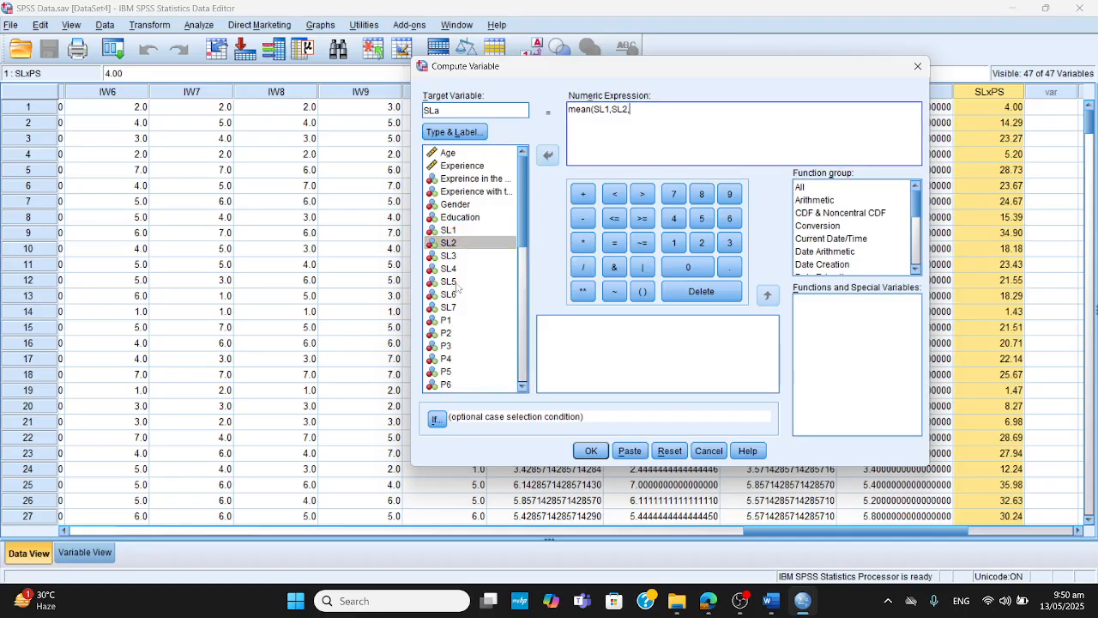
double_click(449, 258)
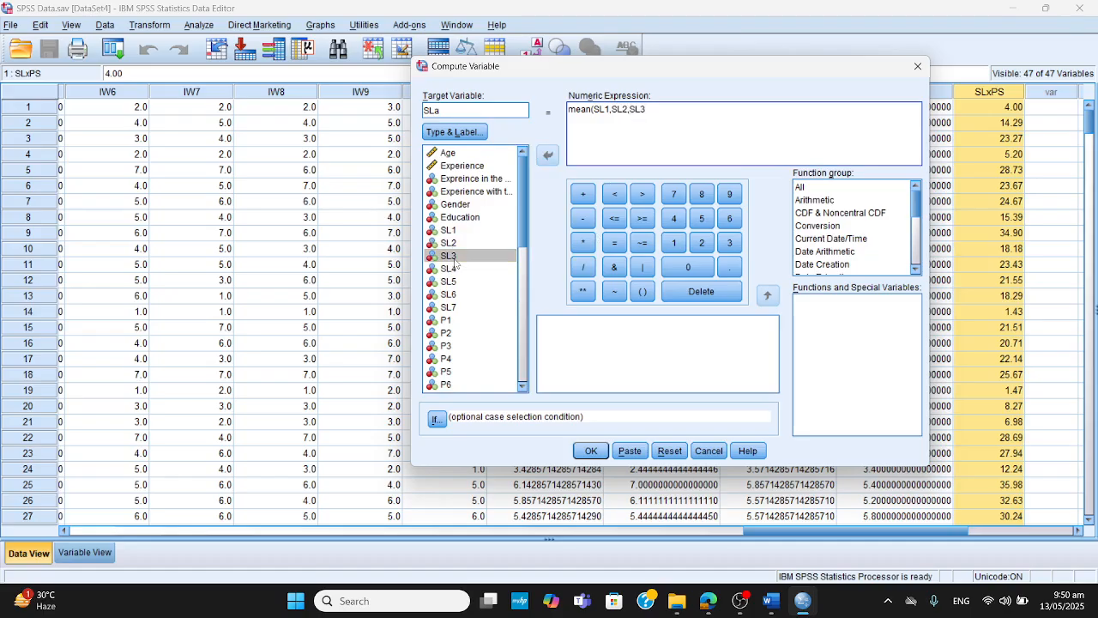
double_click(448, 269)
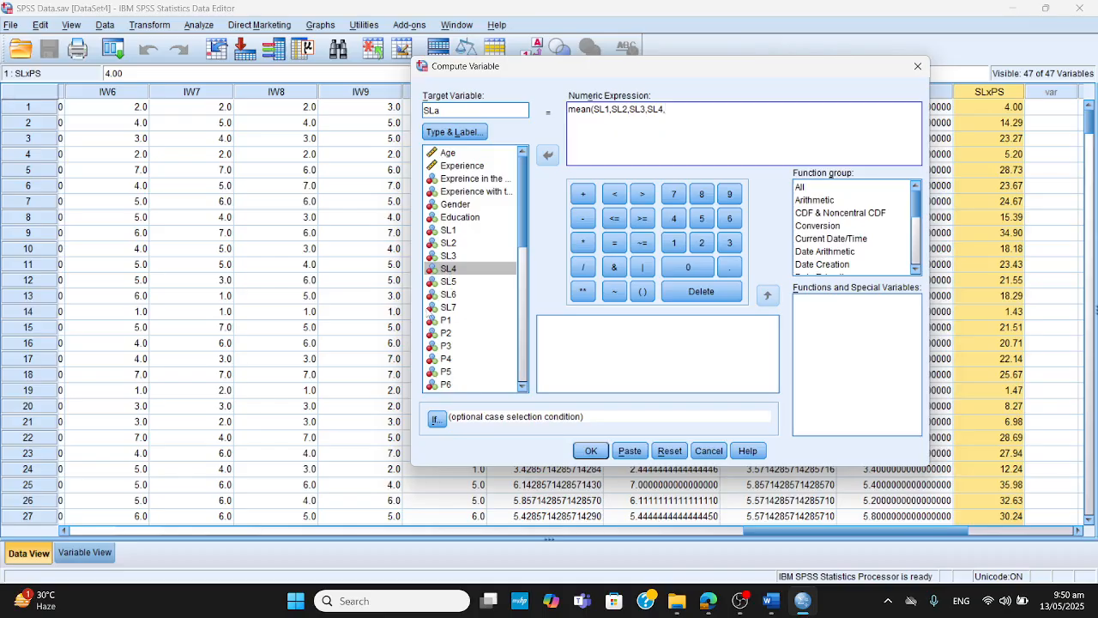
double_click(452, 282)
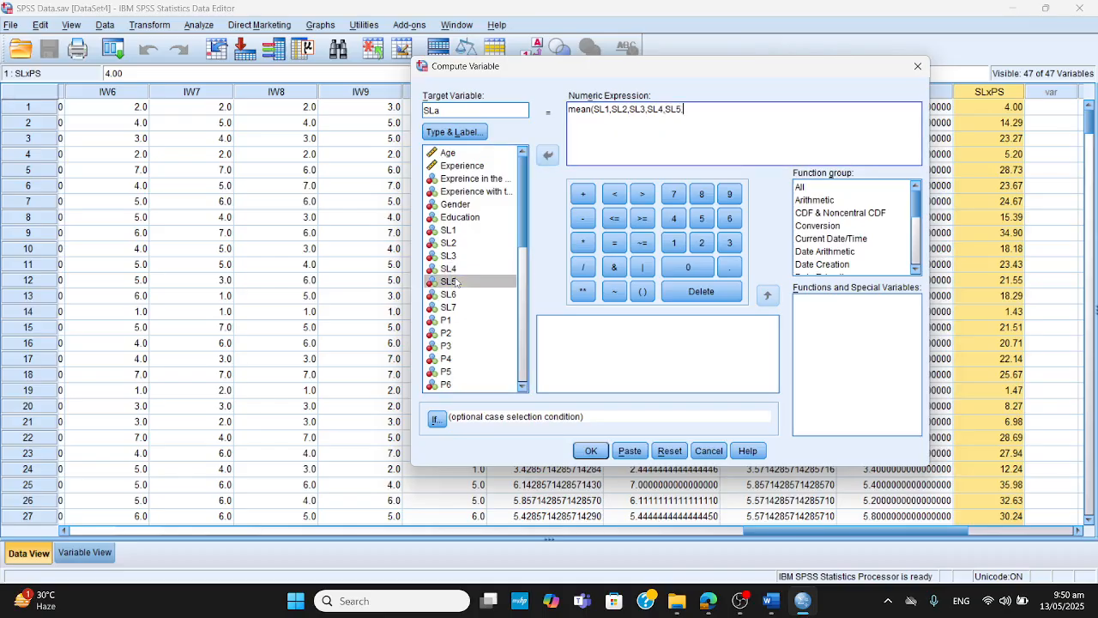
double_click(448, 295)
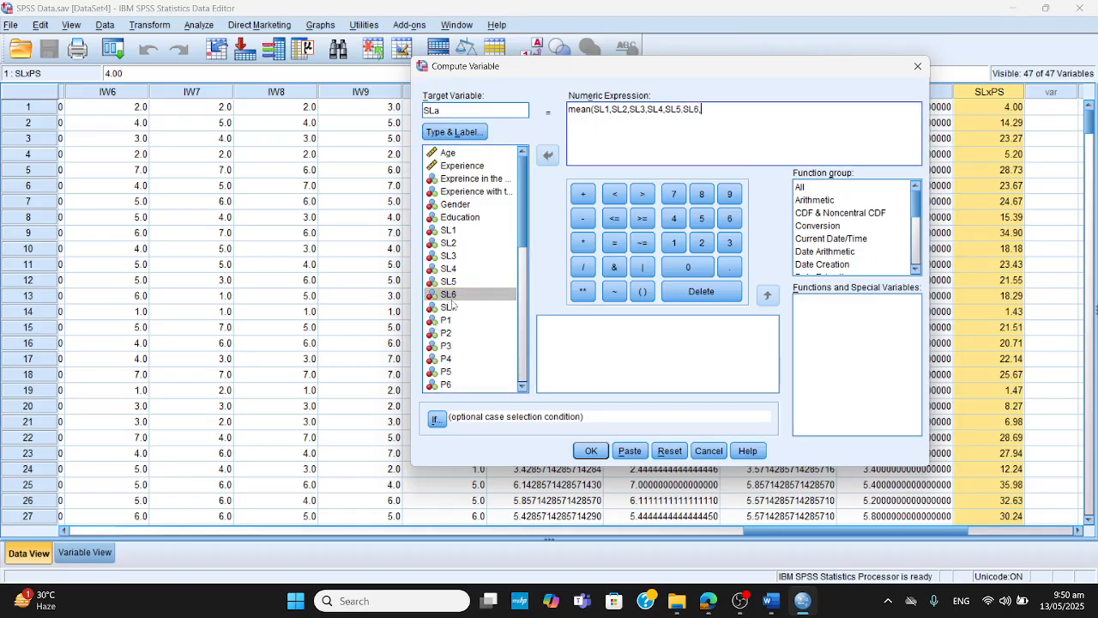
left_click(453, 307)
double_click(453, 308)
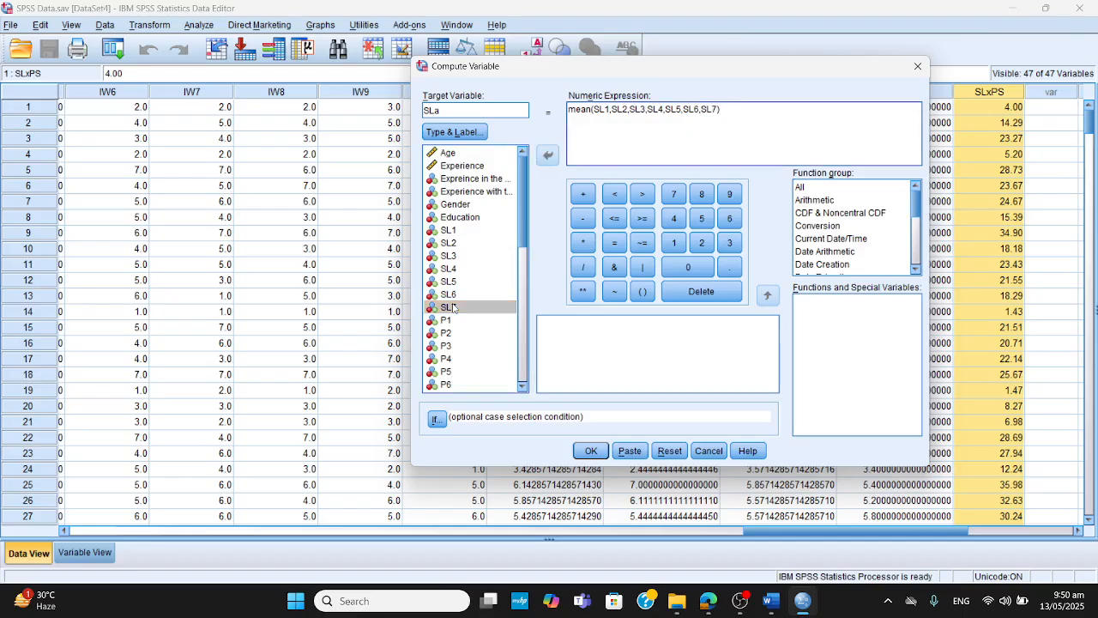
left_click(591, 451)
Return to the SPSS Data.sav data and compare the SL and SLa values in rows 1 and 3.
left_click(805, 603)
left_click(995, 520)
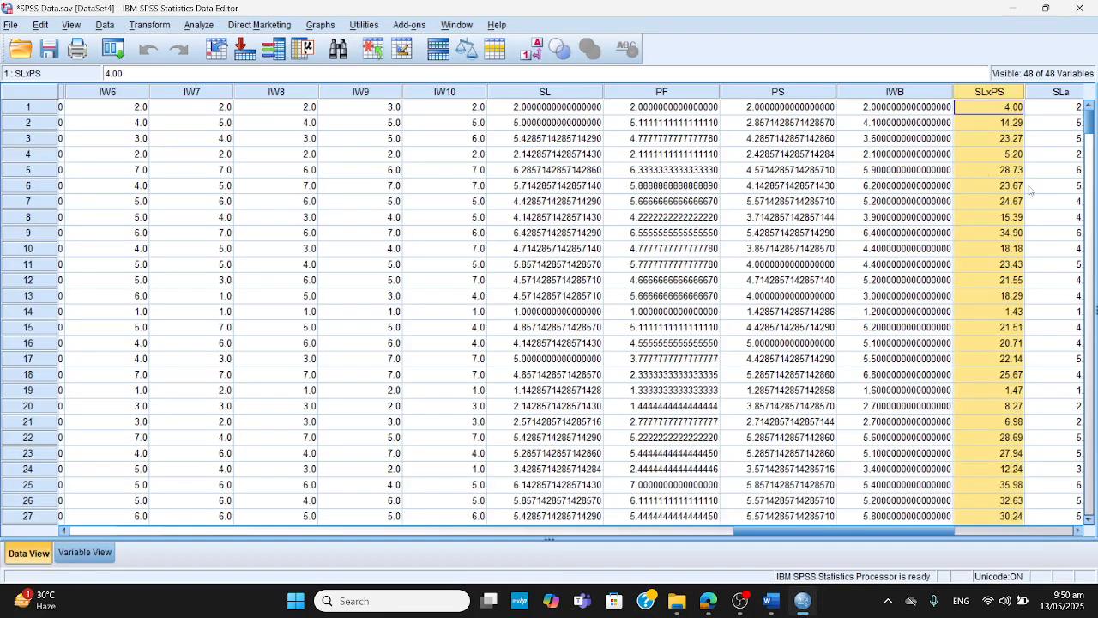
left_click_drag(883, 530, 896, 529)
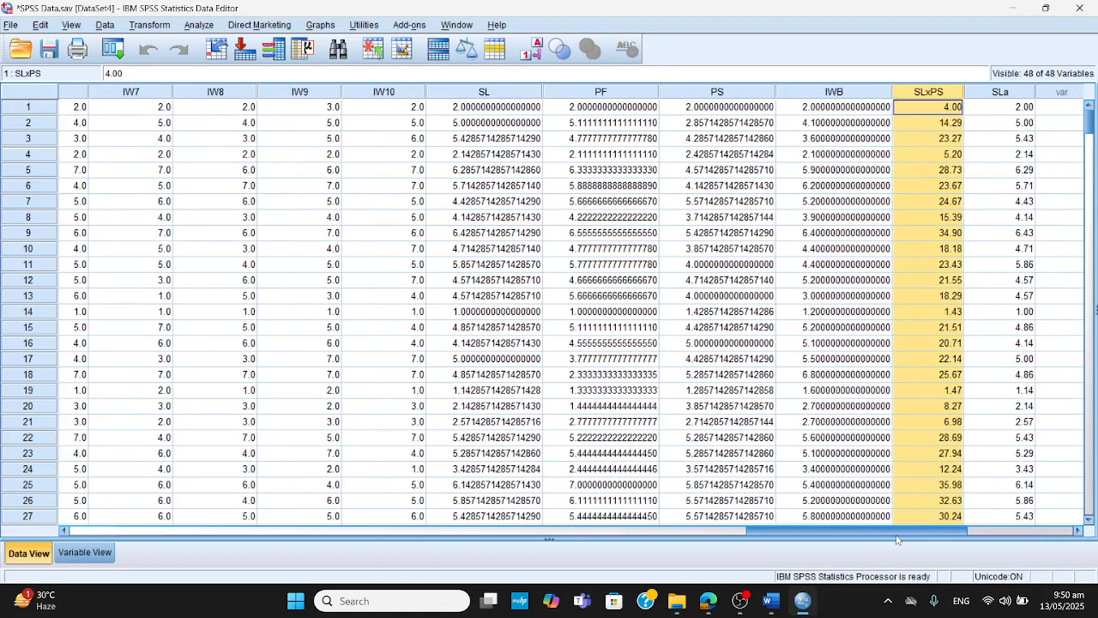
left_click(494, 110)
left_click(1018, 111)
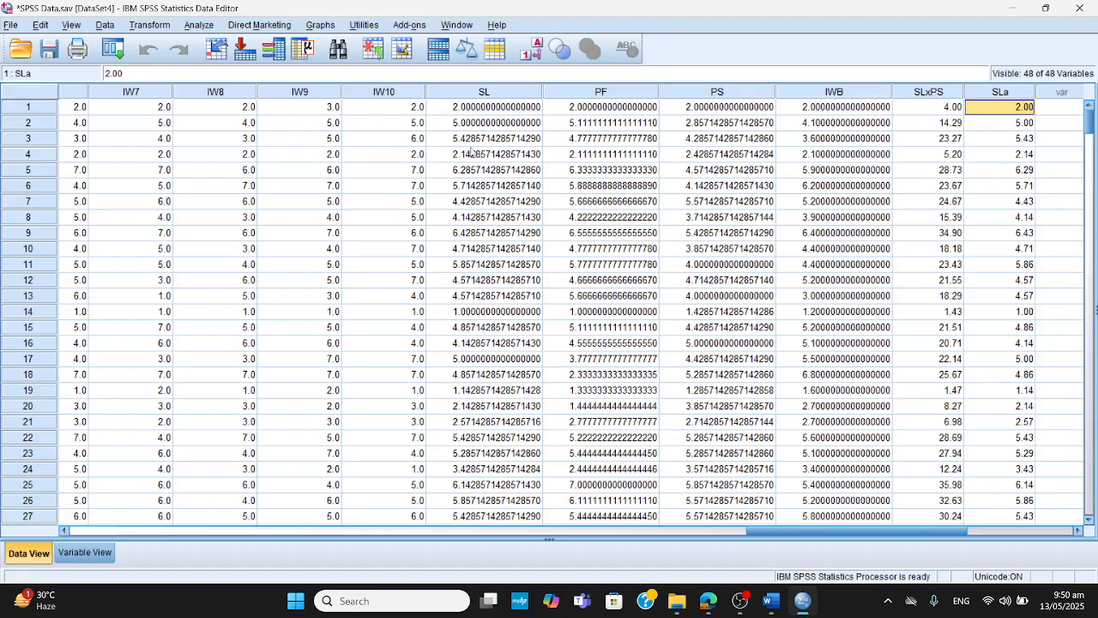
left_click(491, 140)
left_click(1028, 142)
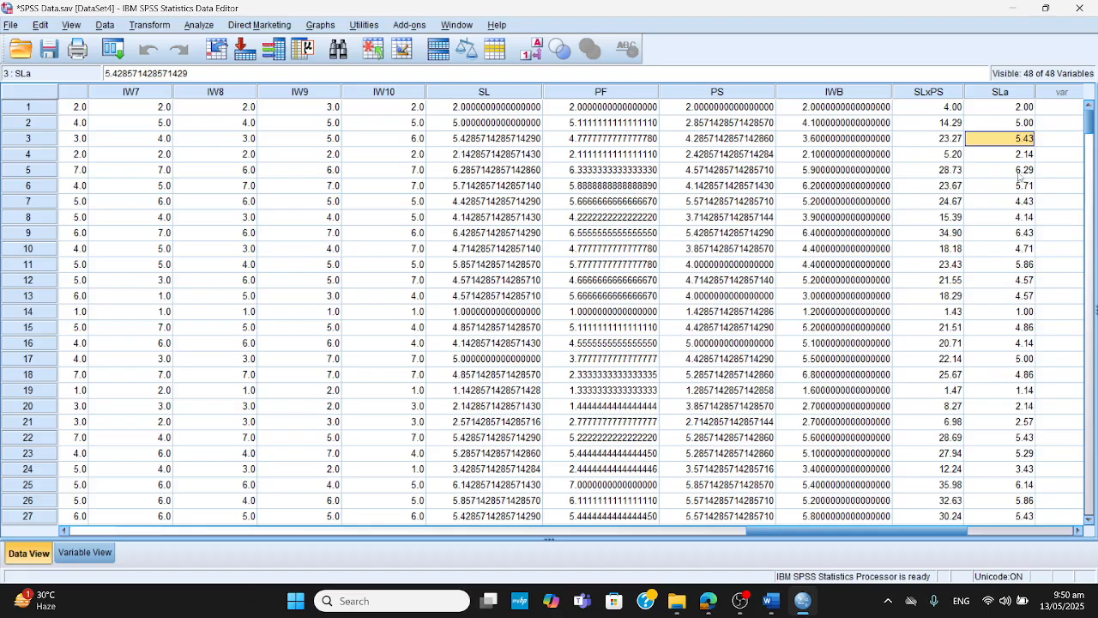
Set the decimals of the SL variable to 3 and return to the data values.
double_click(510, 91)
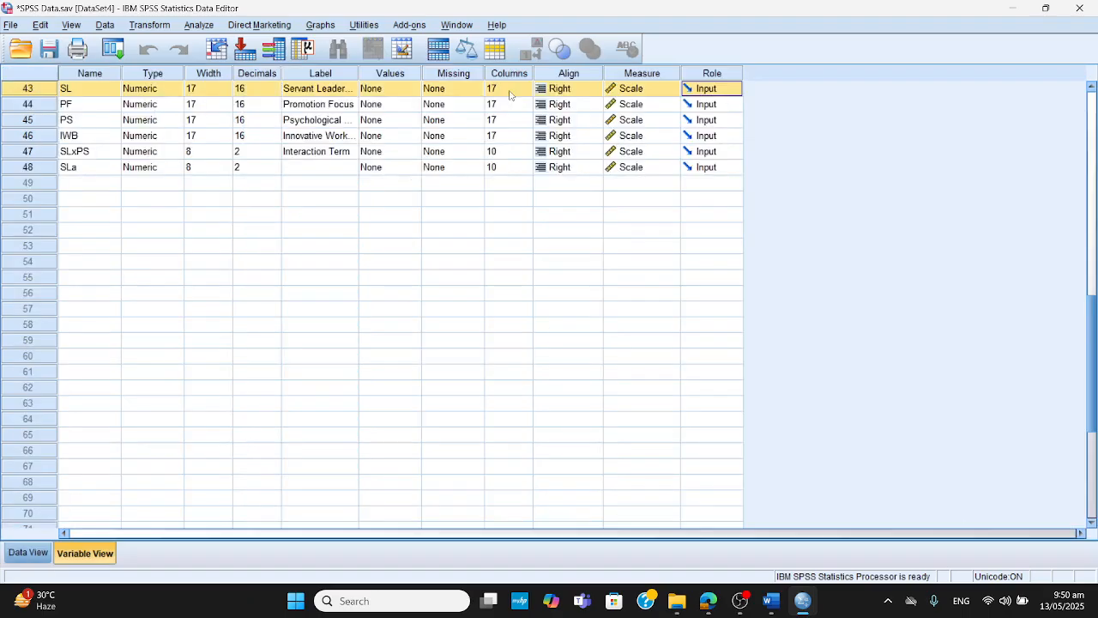
left_click(271, 92)
left_click(274, 93)
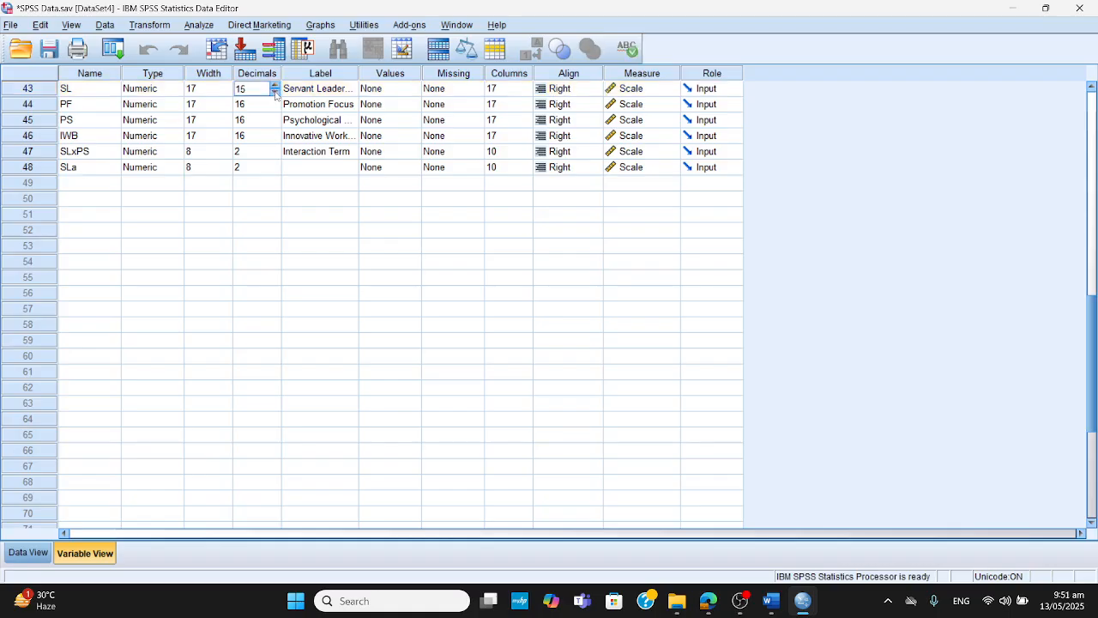
double_click(244, 88)
type("3")
left_click(264, 272)
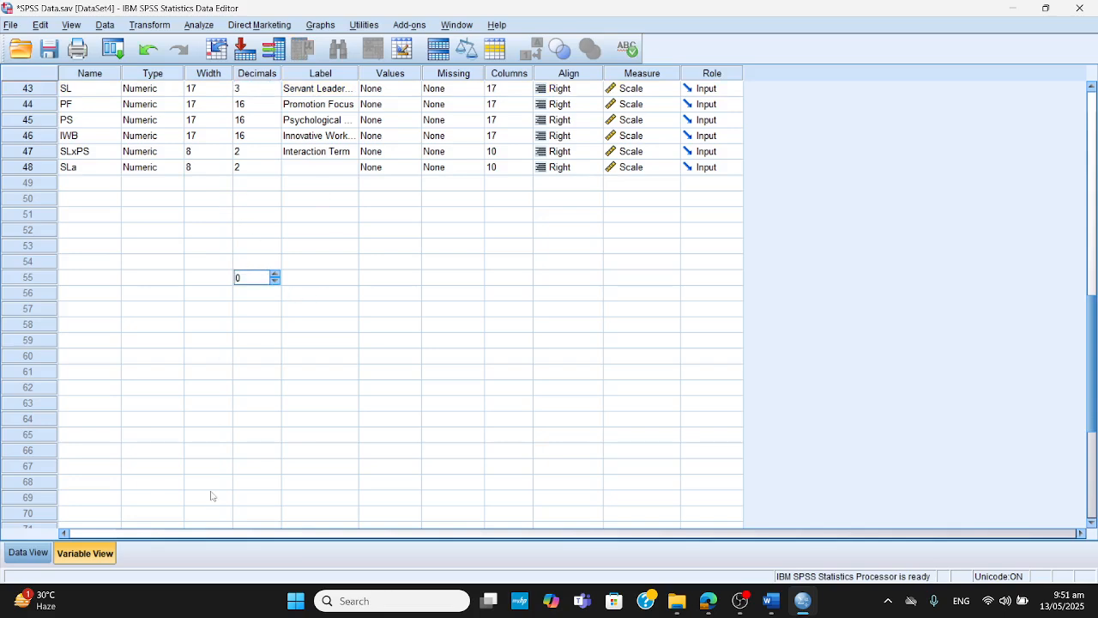
left_click(33, 552)
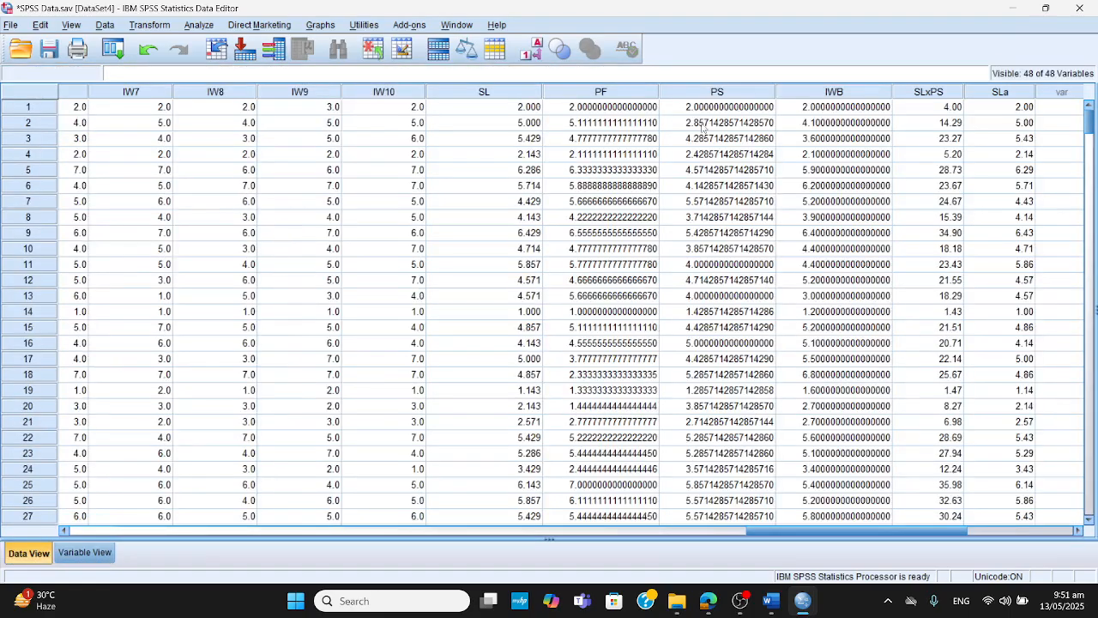
Set the decimals of the PF (Promotion Focus) variable to 3 in its variable definition.
left_click(622, 96)
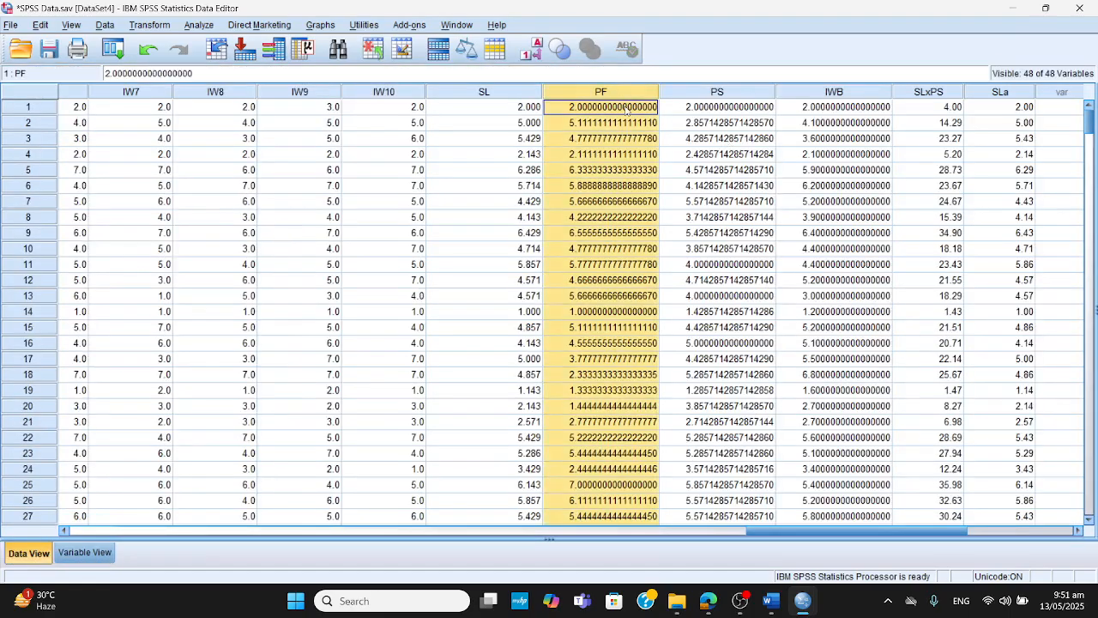
left_click(627, 109)
left_click(623, 95)
double_click(624, 97)
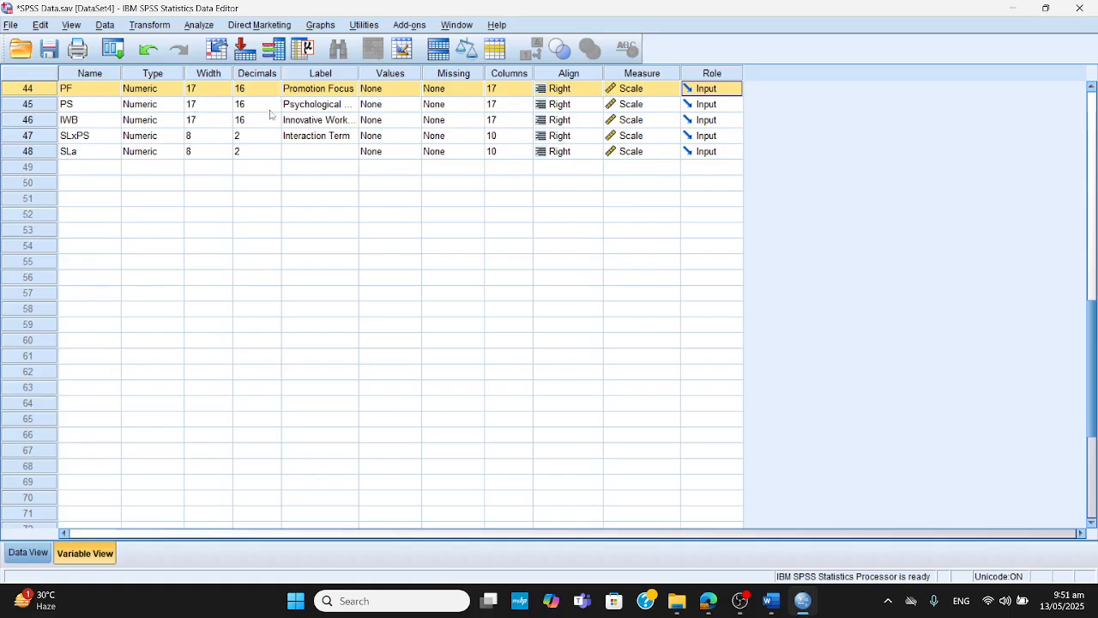
left_click(1092, 96)
left_click_drag(1093, 107, 1094, 245)
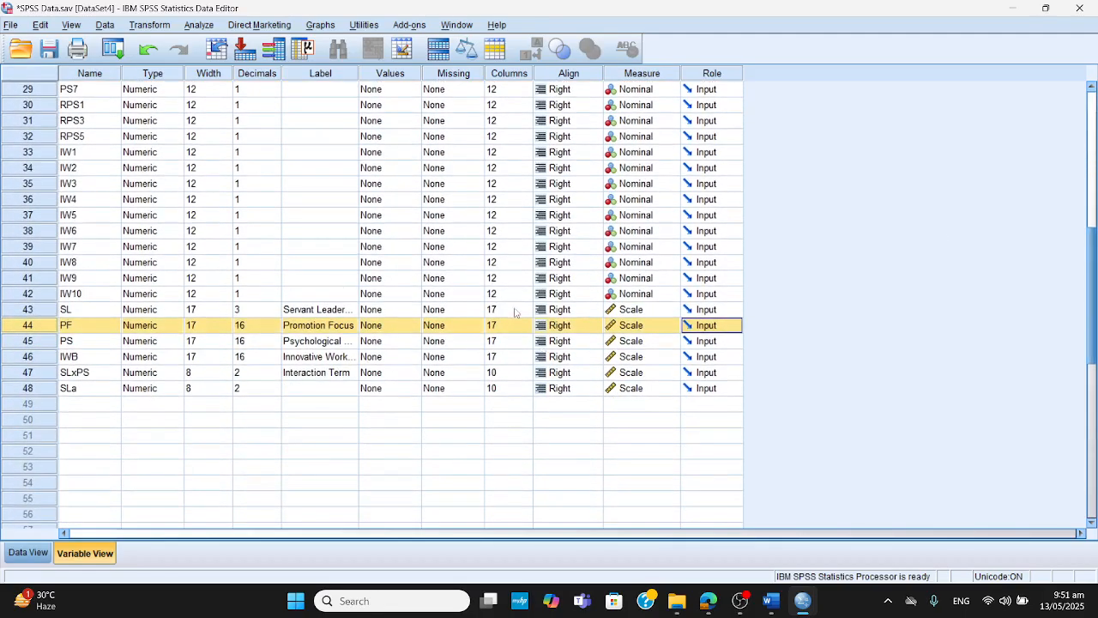
left_click(272, 327)
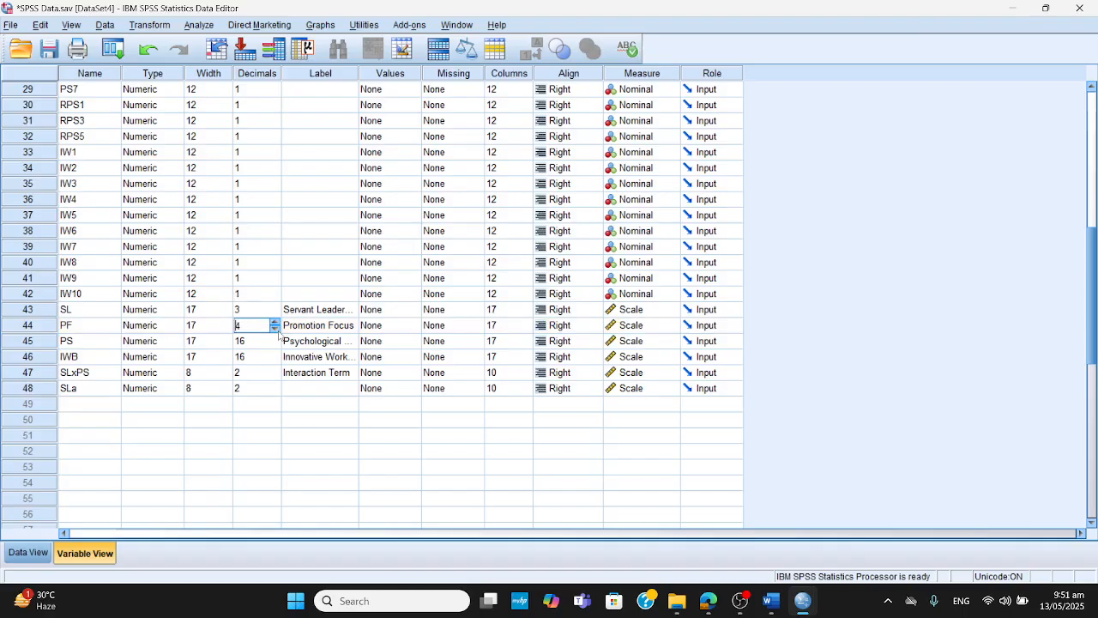
left_click(262, 388)
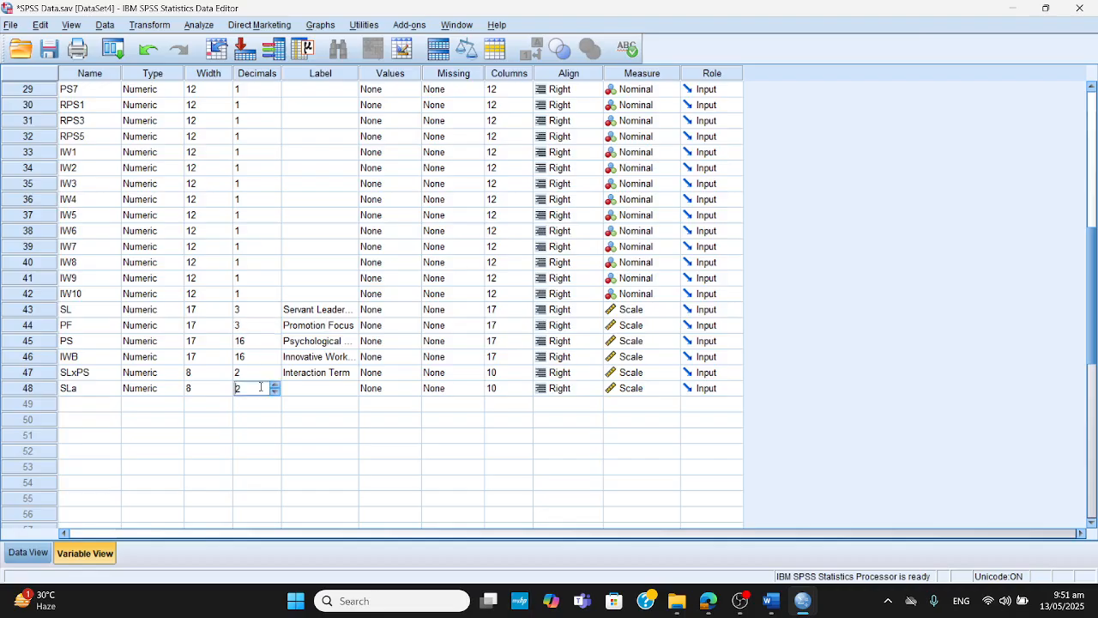
Set the decimals of the PS and IWB variables to 3 and return to the data values.
left_click(274, 344)
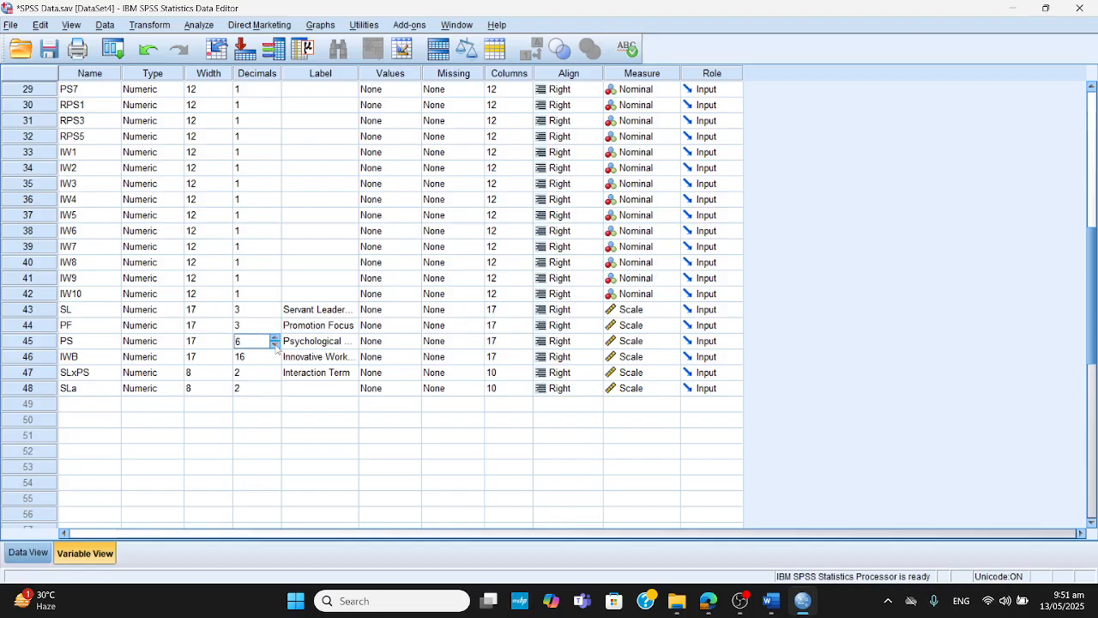
left_click(275, 359)
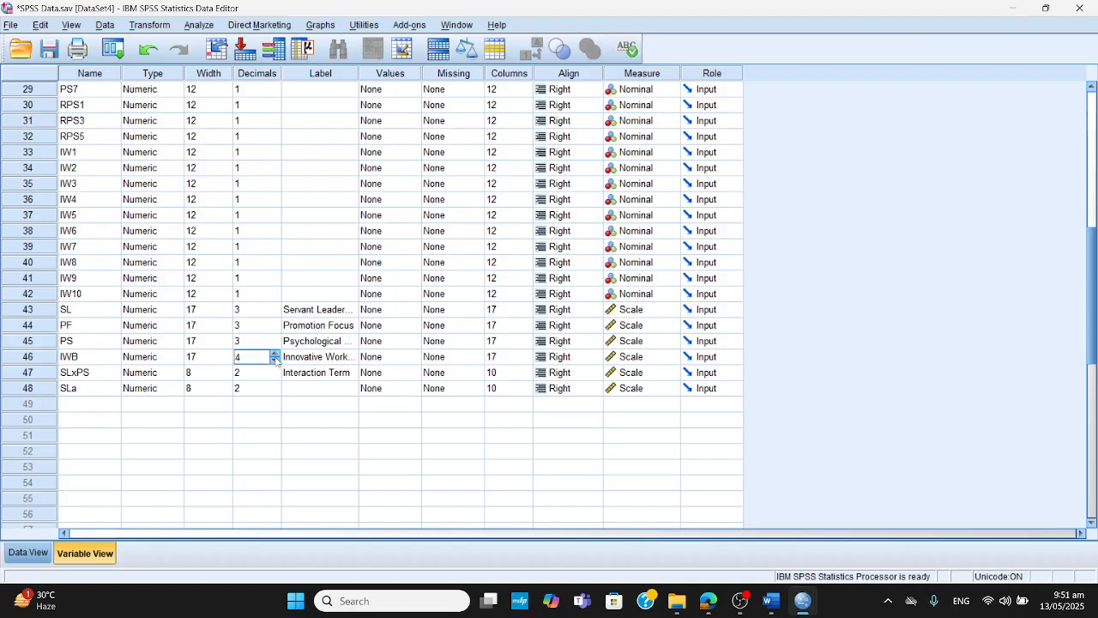
left_click(390, 465)
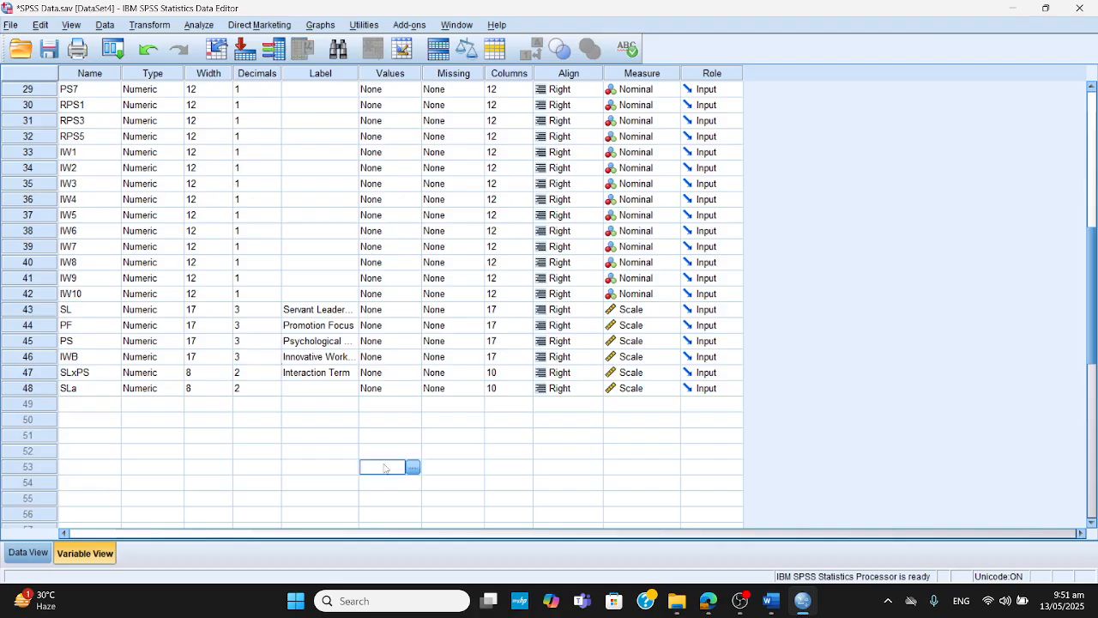
left_click(33, 554)
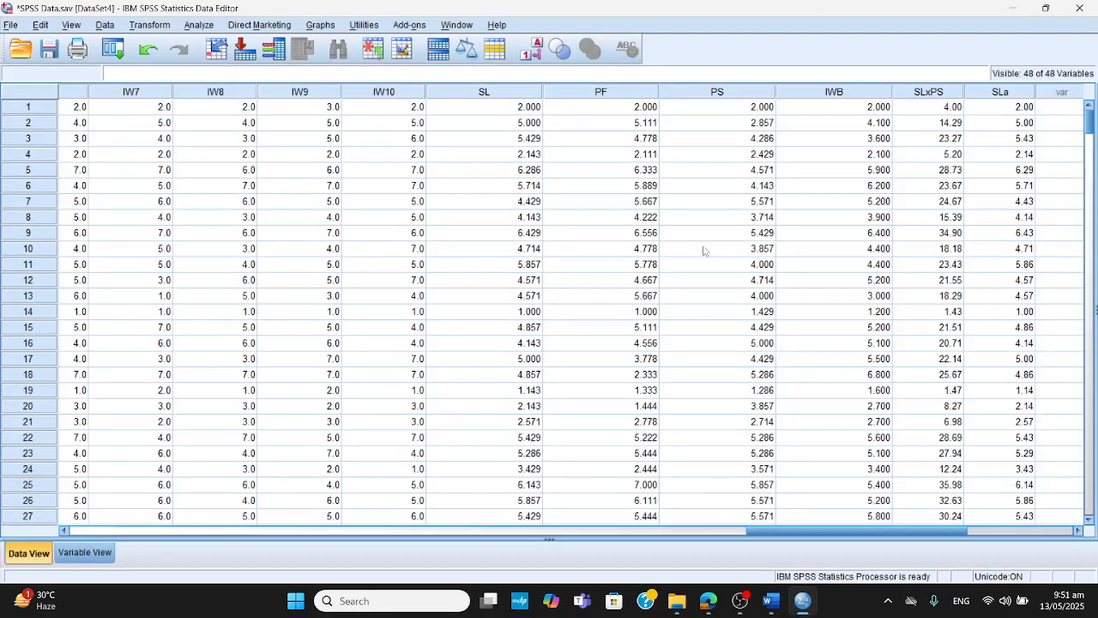
Delete the SLa variable from the dataset.
left_click_drag(878, 532, 925, 546)
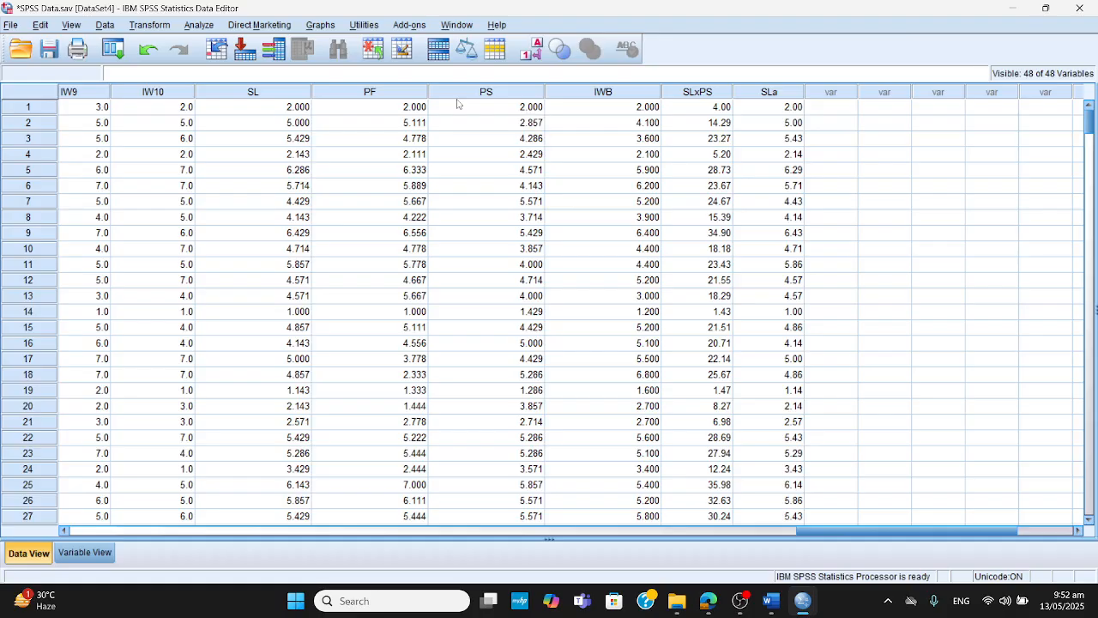
left_click(775, 93)
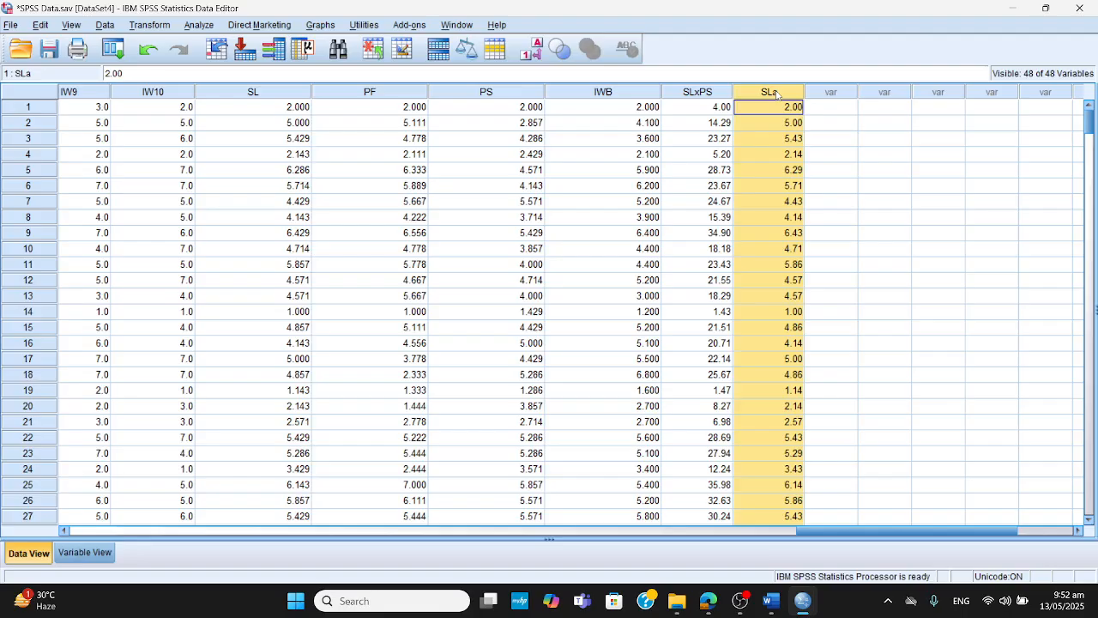
right_click(776, 94)
left_click(818, 156)
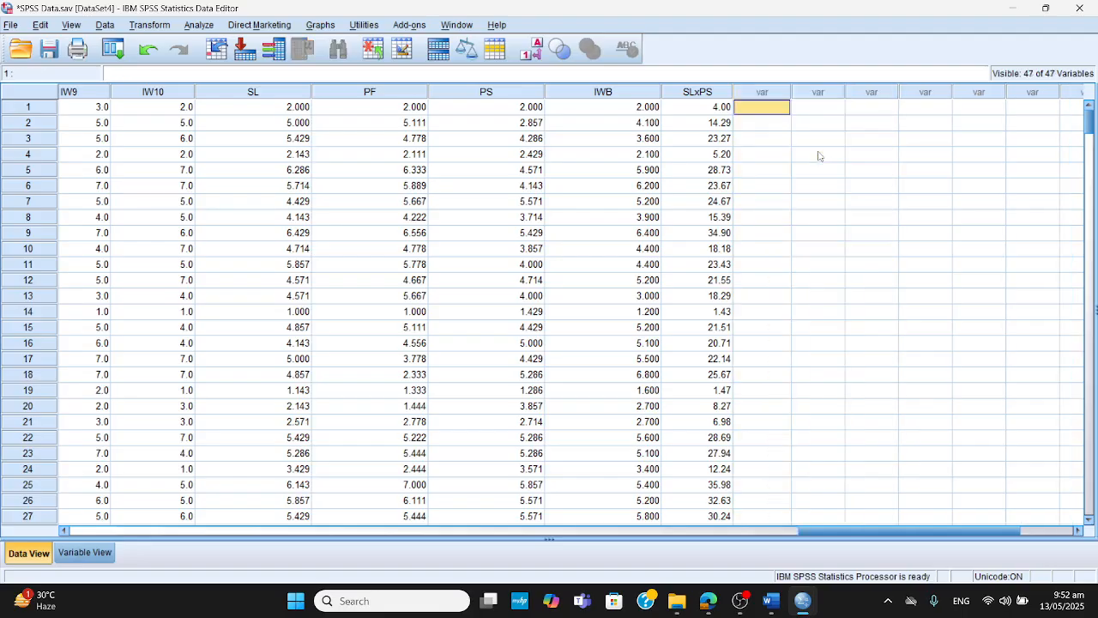
Highlight the columns SL, PF, PS, IWB and SLxPS to review them, and clear the selection.
left_click_drag(275, 99, 677, 109)
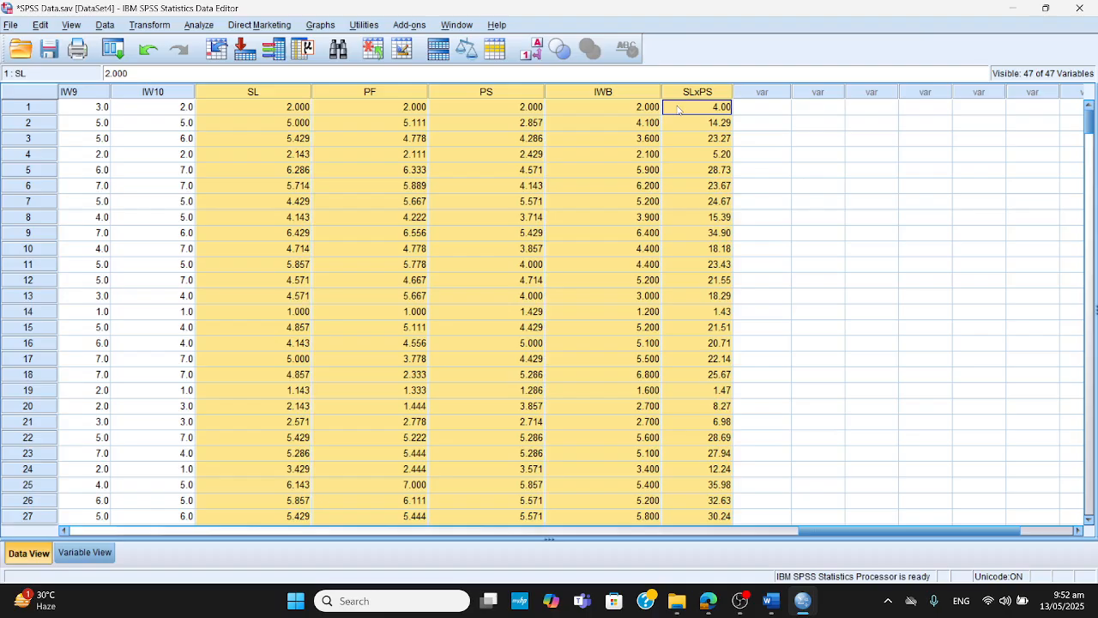
left_click(861, 342)
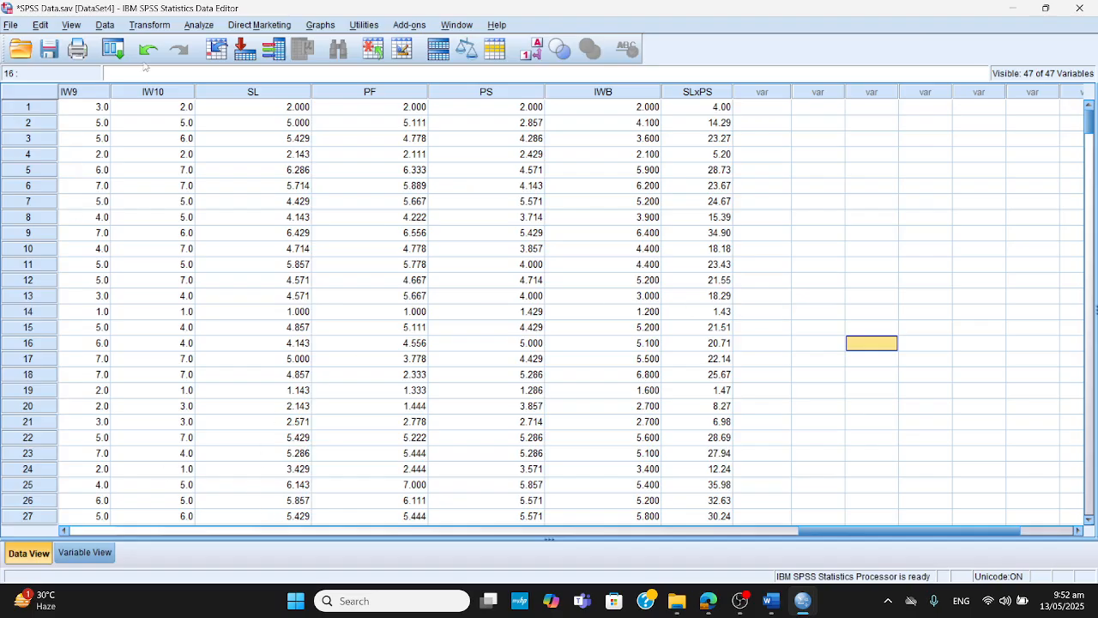
Open a Frequencies analysis and add Gender and Education as its variables.
left_click(198, 24)
mouse_move(259, 25)
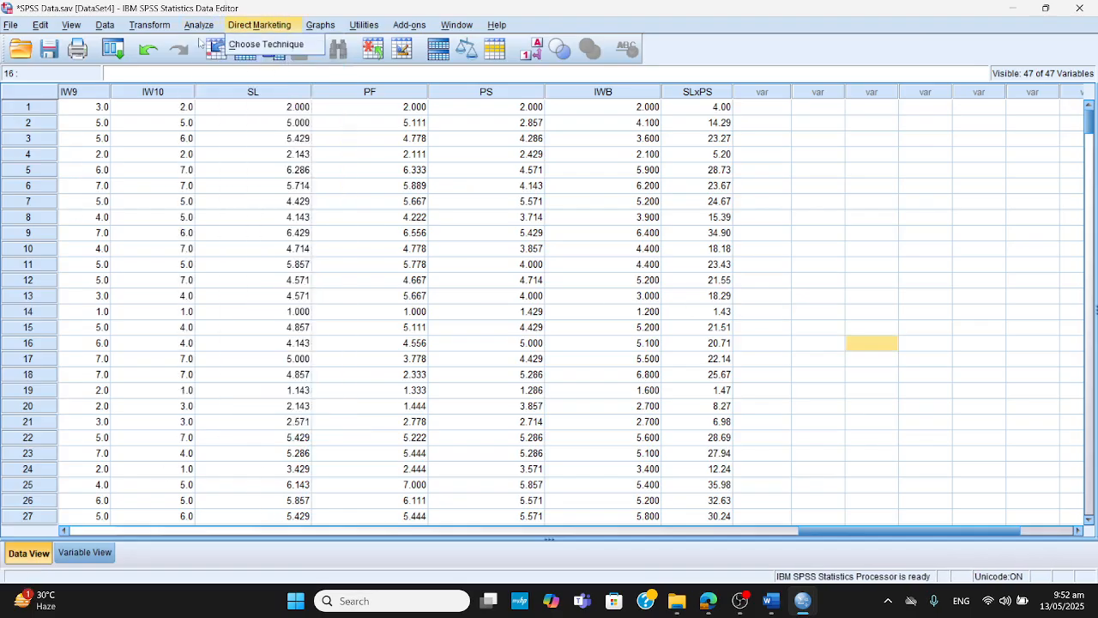
mouse_move(198, 25)
mouse_move(274, 60)
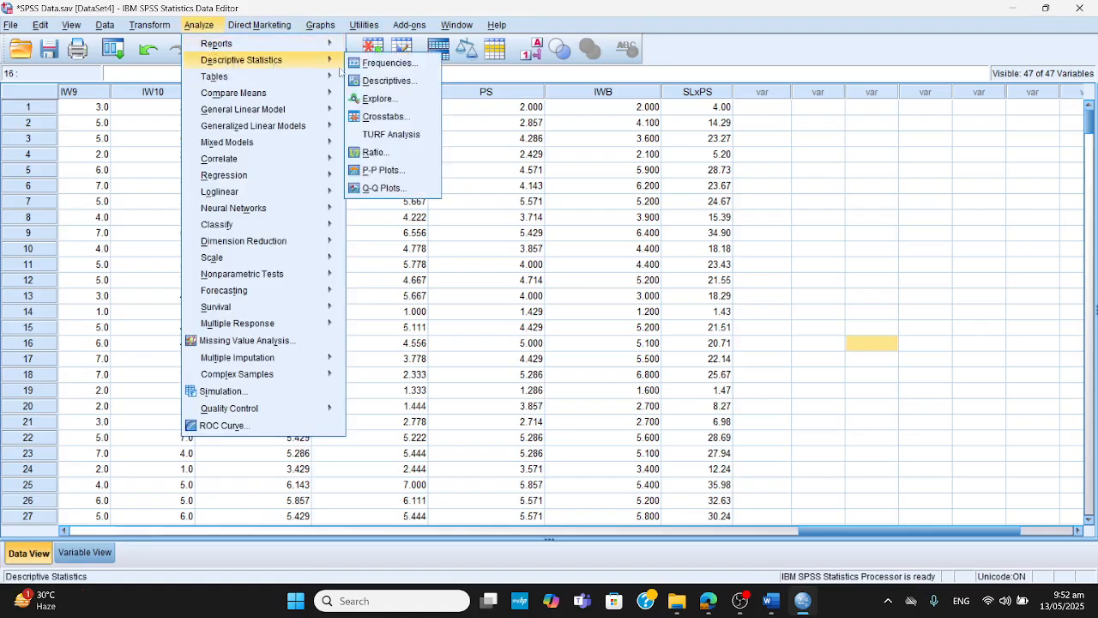
left_click(395, 65)
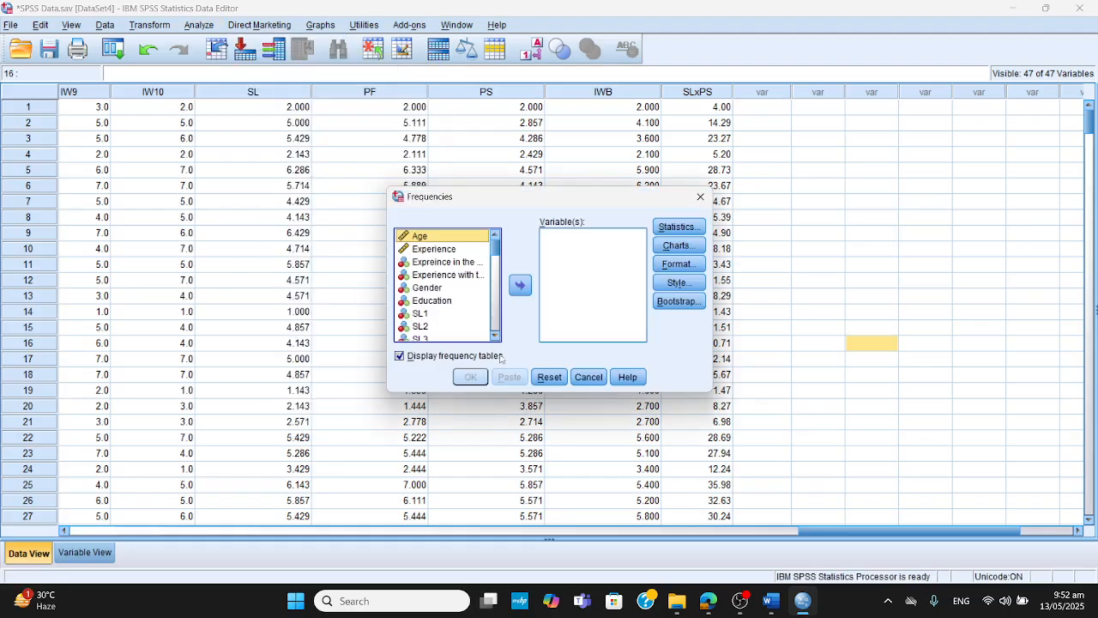
left_click(439, 289)
left_click(518, 292)
left_click(446, 288)
left_click(519, 292)
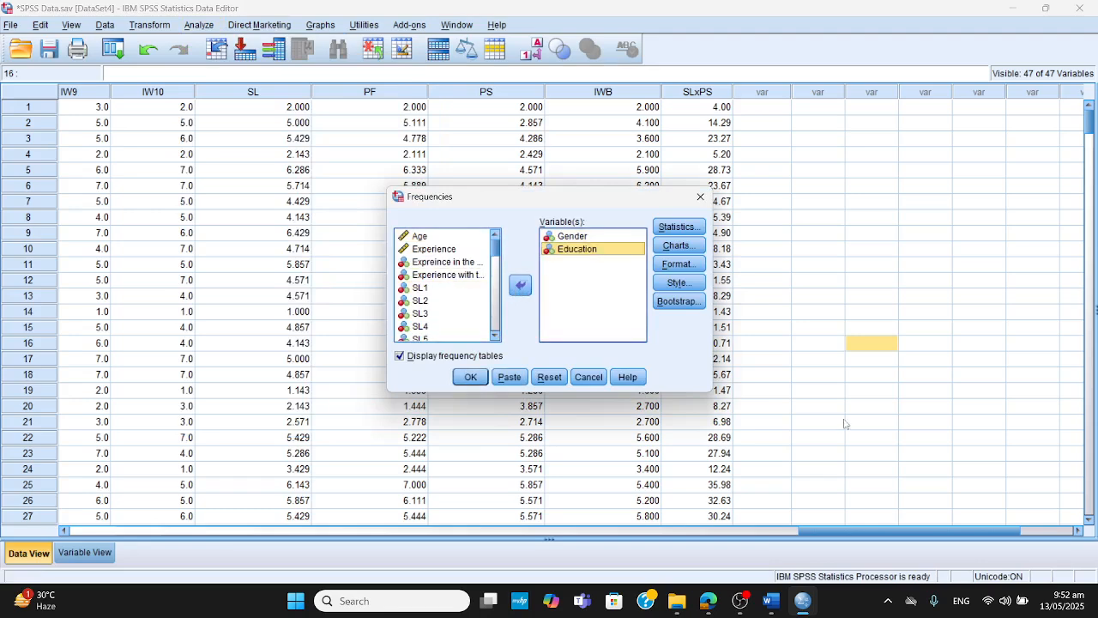
Check the statistics options, keep the chart type at None, and run the frequencies for Gender and Education.
left_click(678, 226)
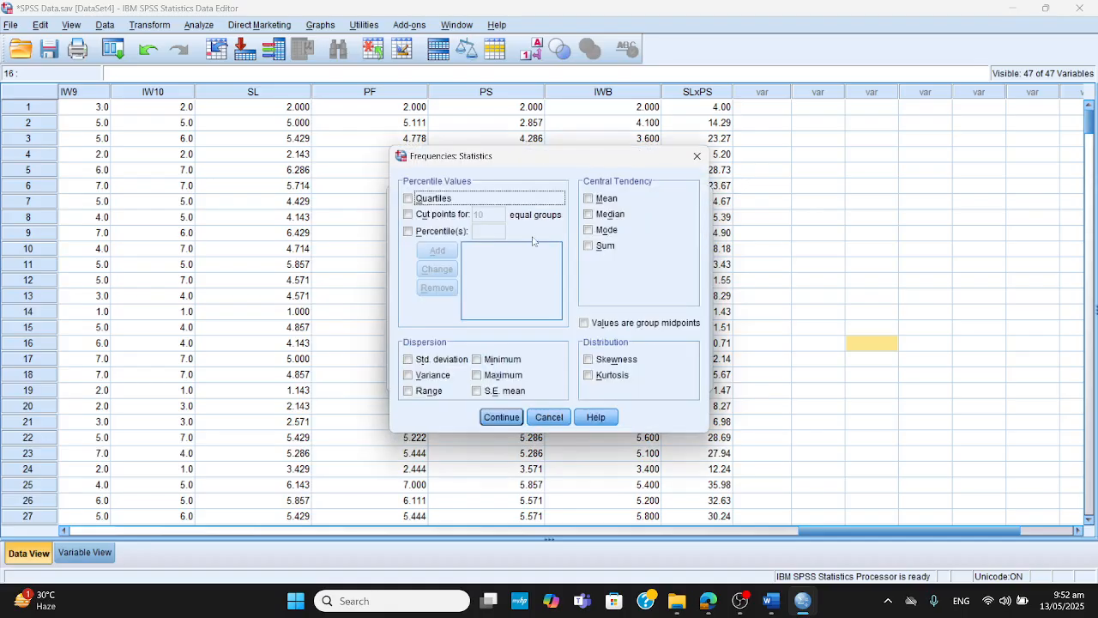
left_click(694, 157)
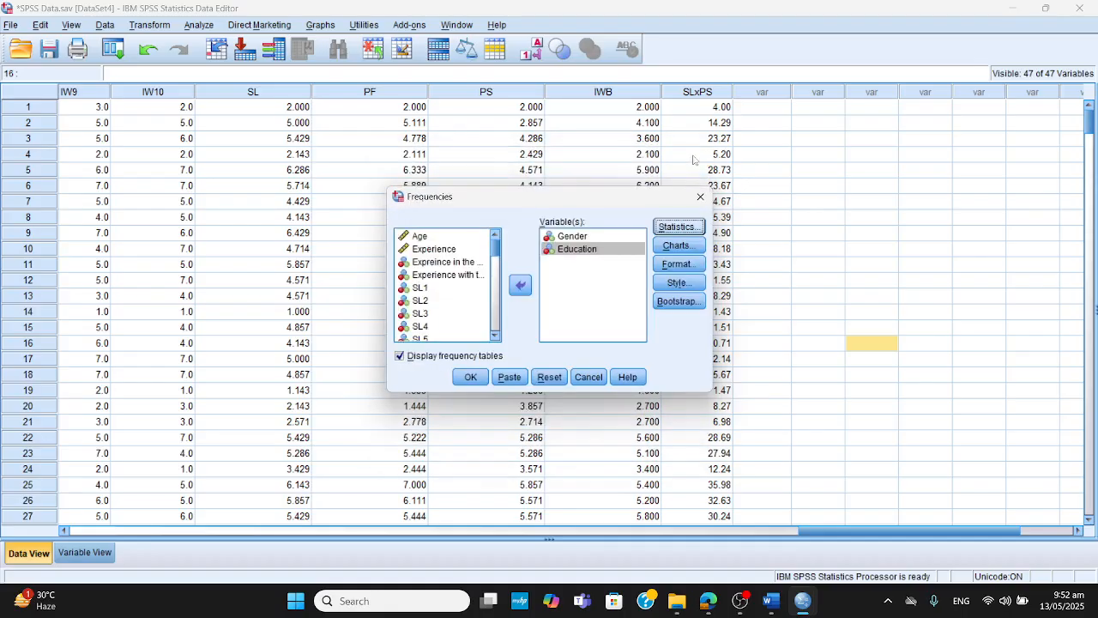
left_click(684, 247)
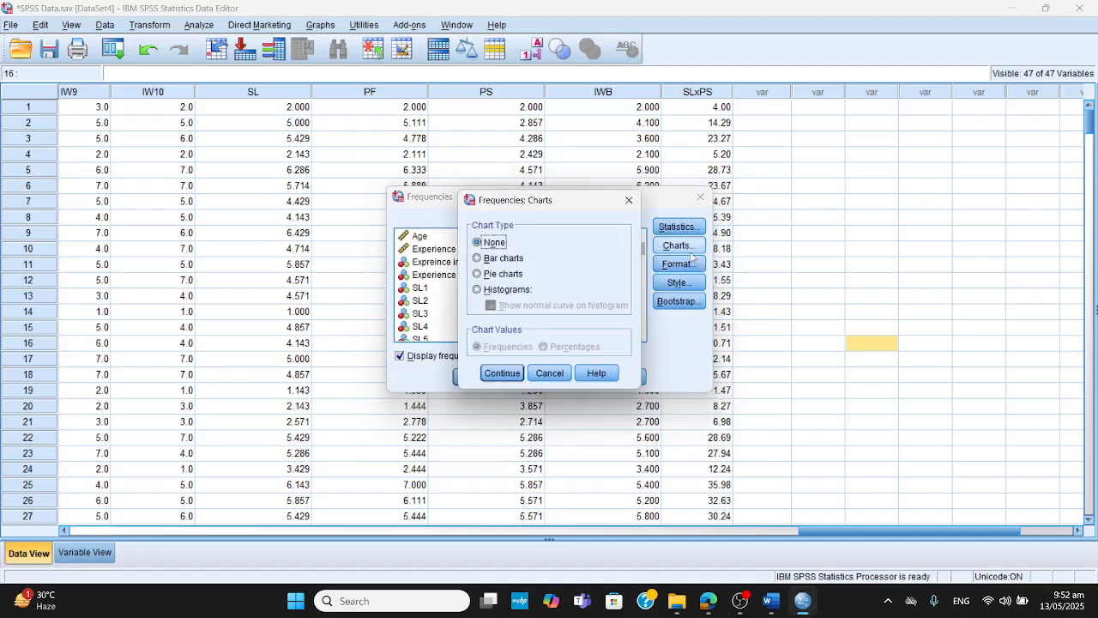
left_click(478, 258)
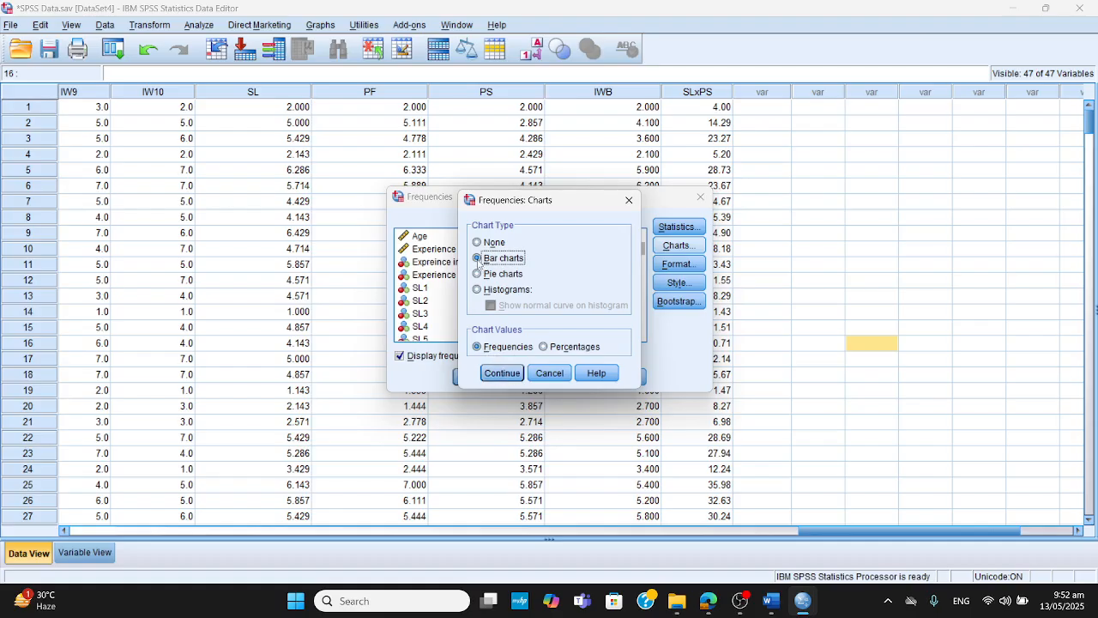
left_click(477, 243)
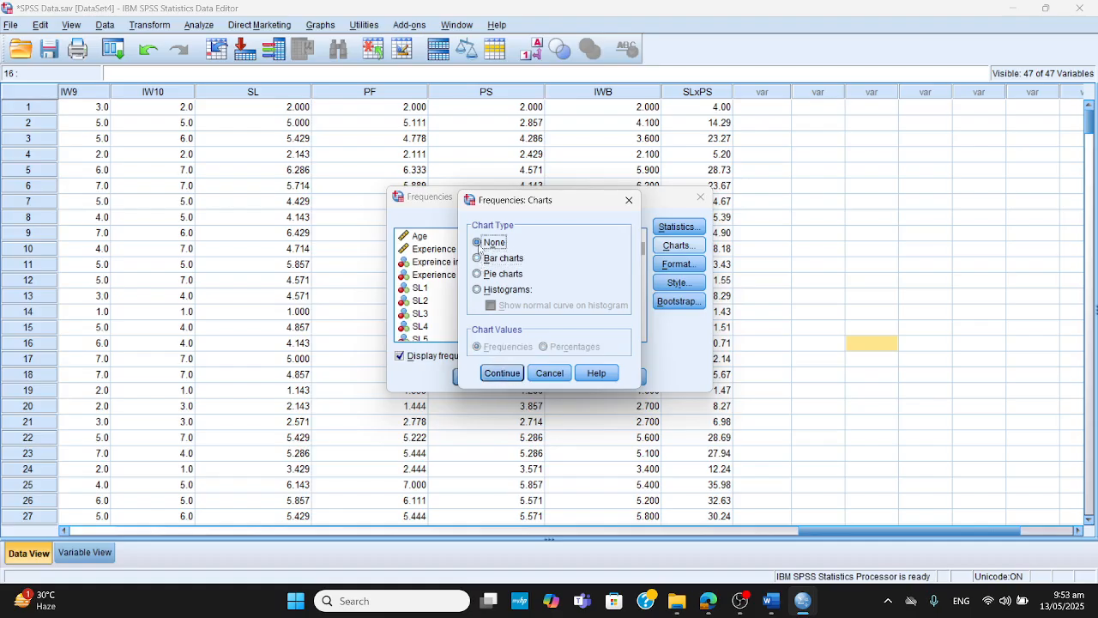
left_click(507, 373)
left_click(471, 377)
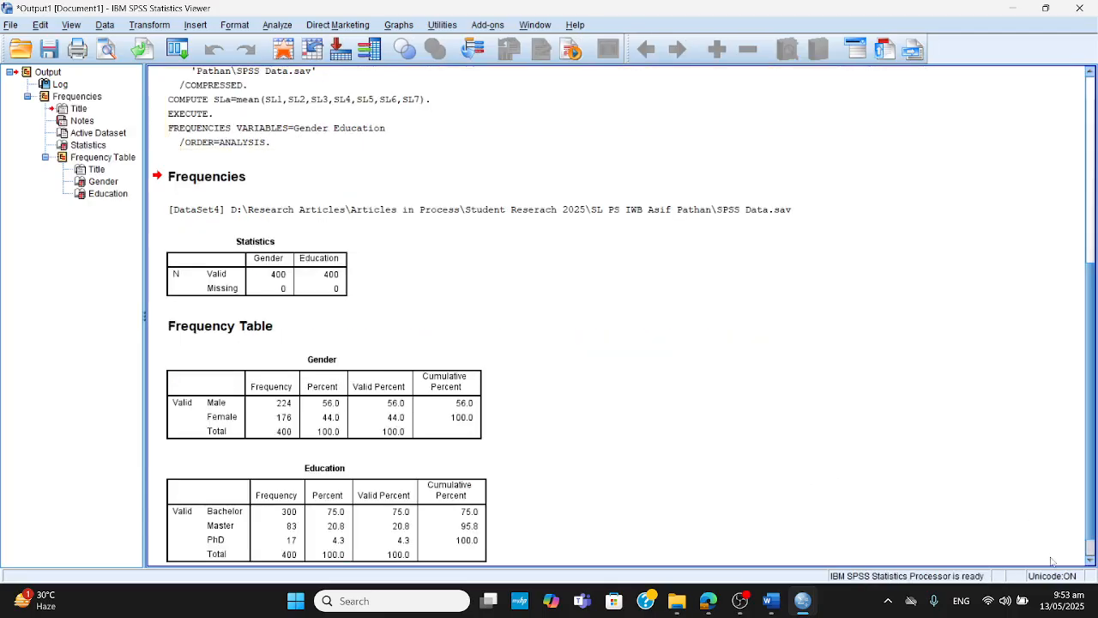
scroll(1092, 358, "down", 1)
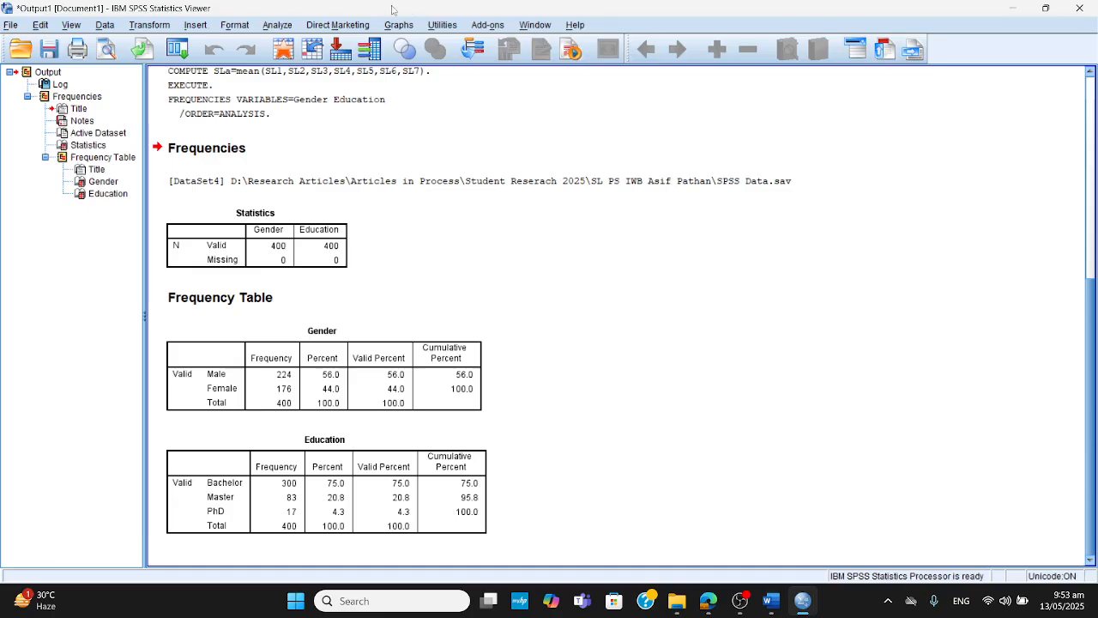
Reset the Frequencies analysis and add Age, Experience, Expreince in the Org and Experience with the Current Manager.
left_click(277, 25)
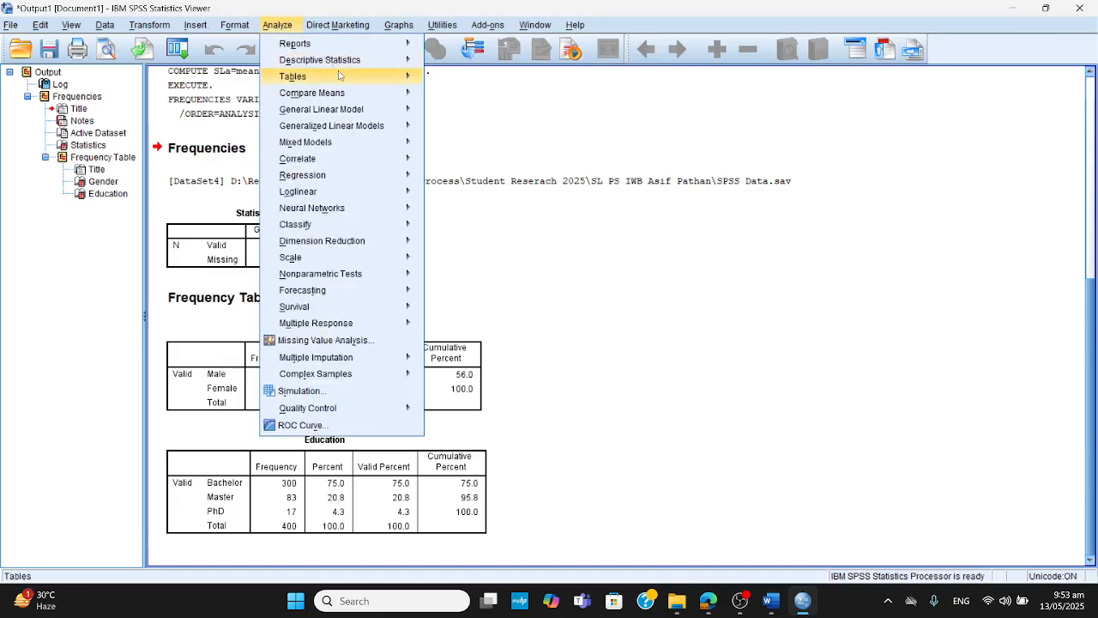
mouse_move(381, 79)
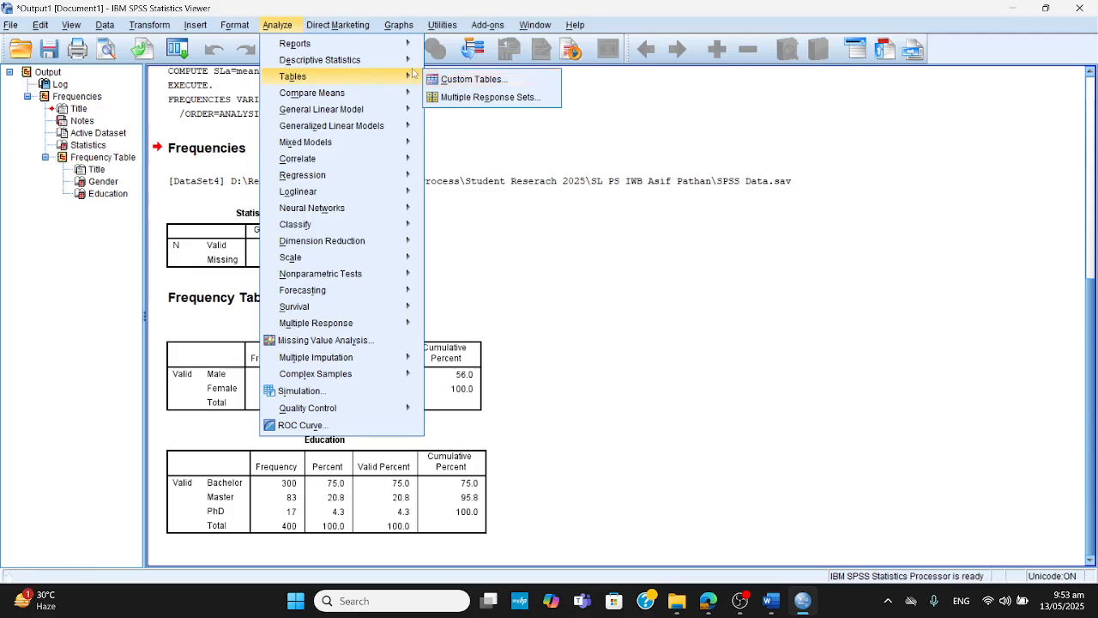
mouse_move(405, 61)
left_click(468, 63)
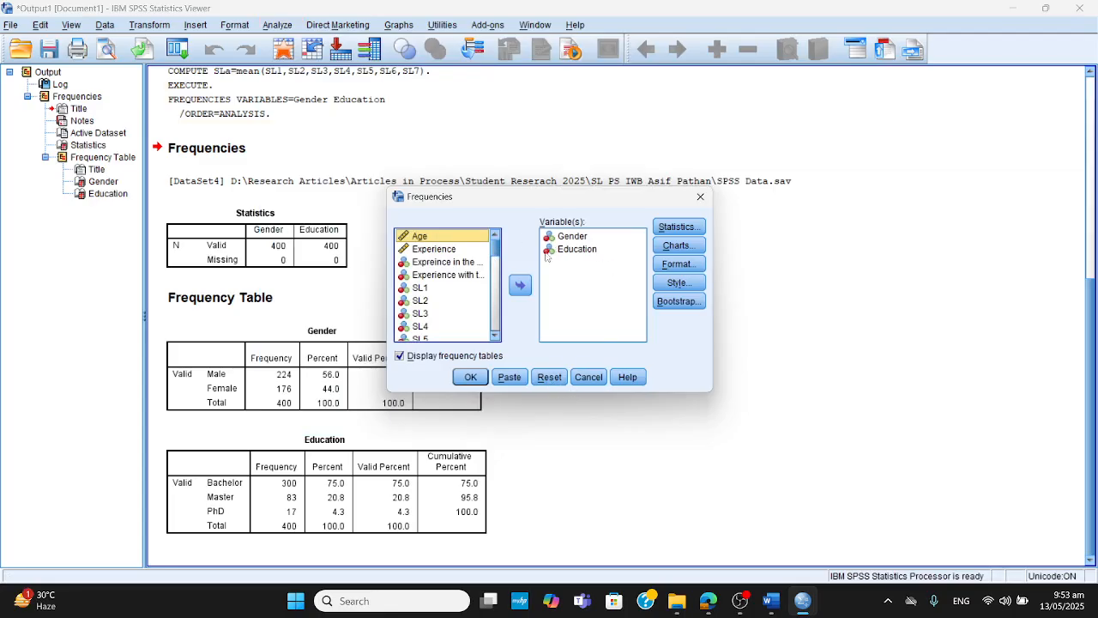
left_click(556, 377)
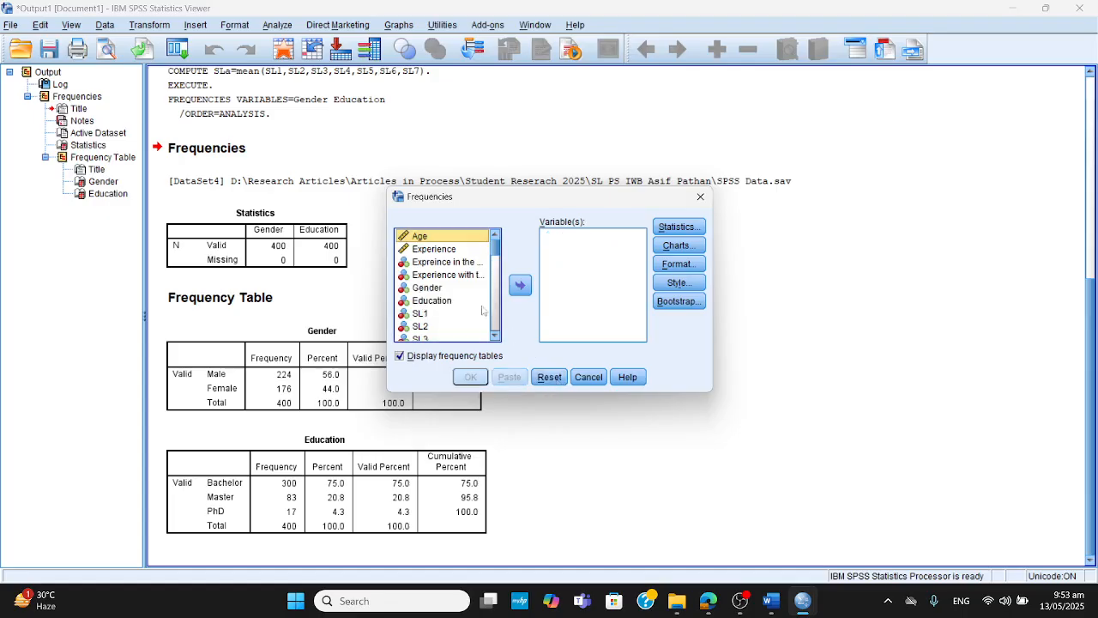
left_click(521, 285)
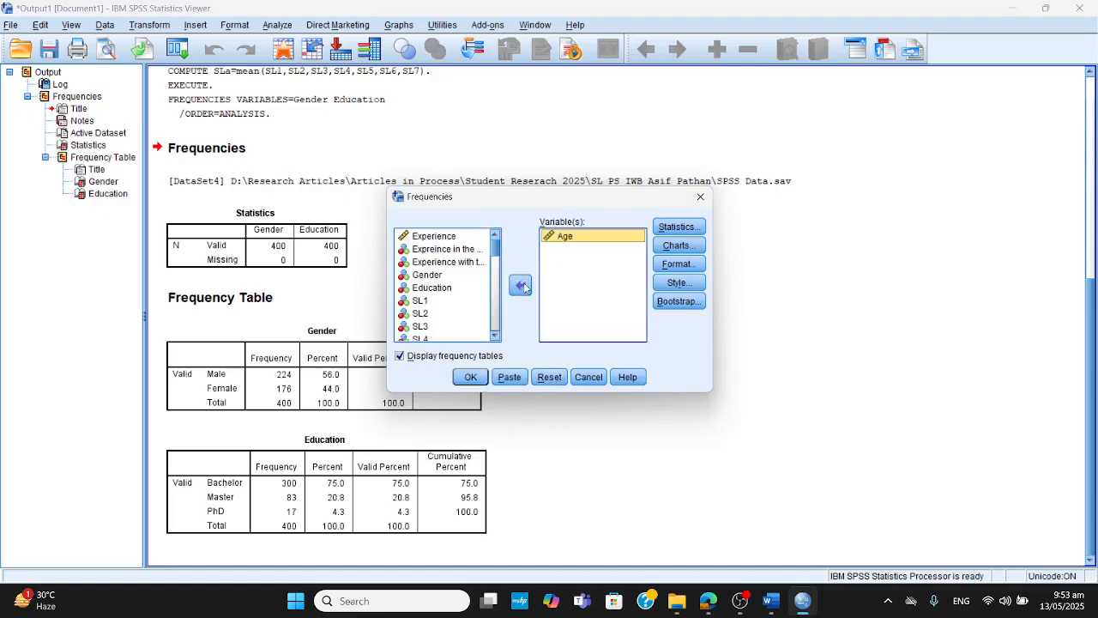
left_click(519, 286)
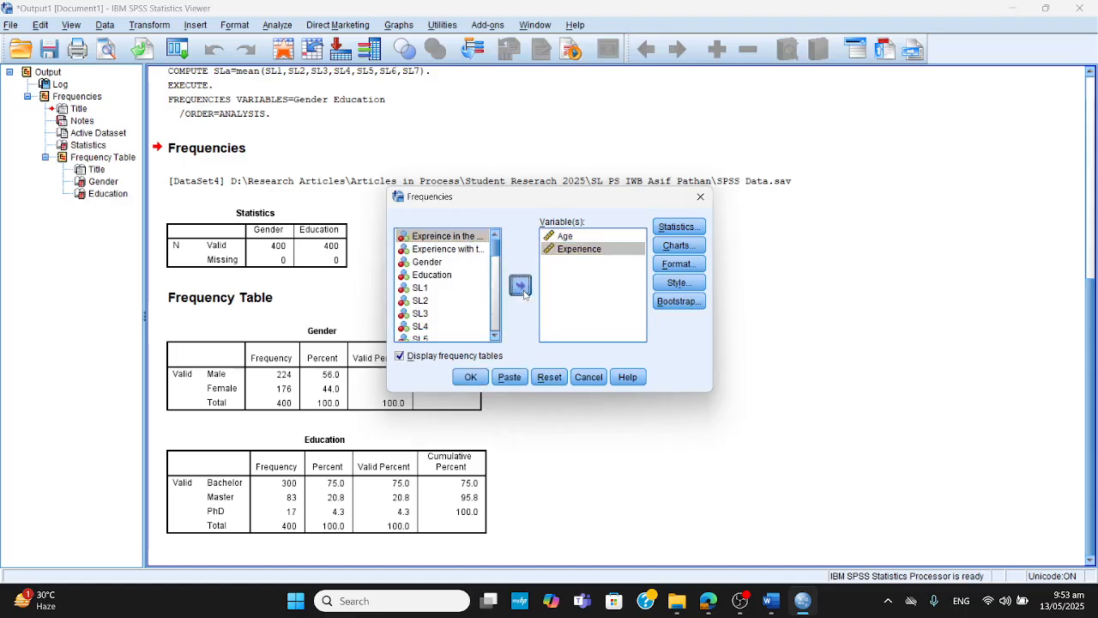
left_click(520, 285)
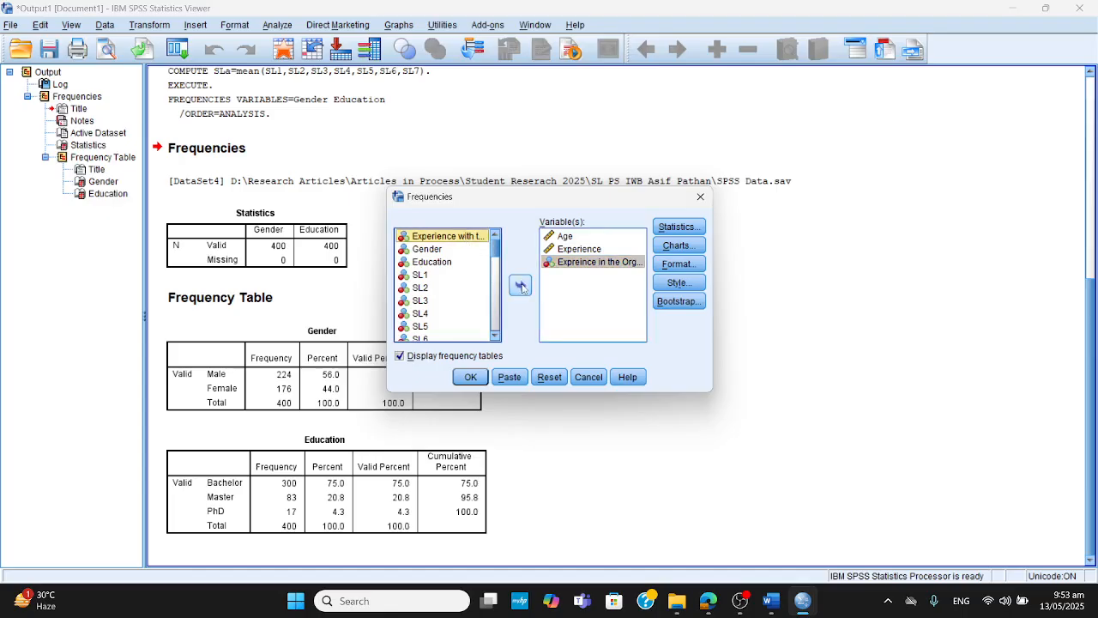
left_click(519, 285)
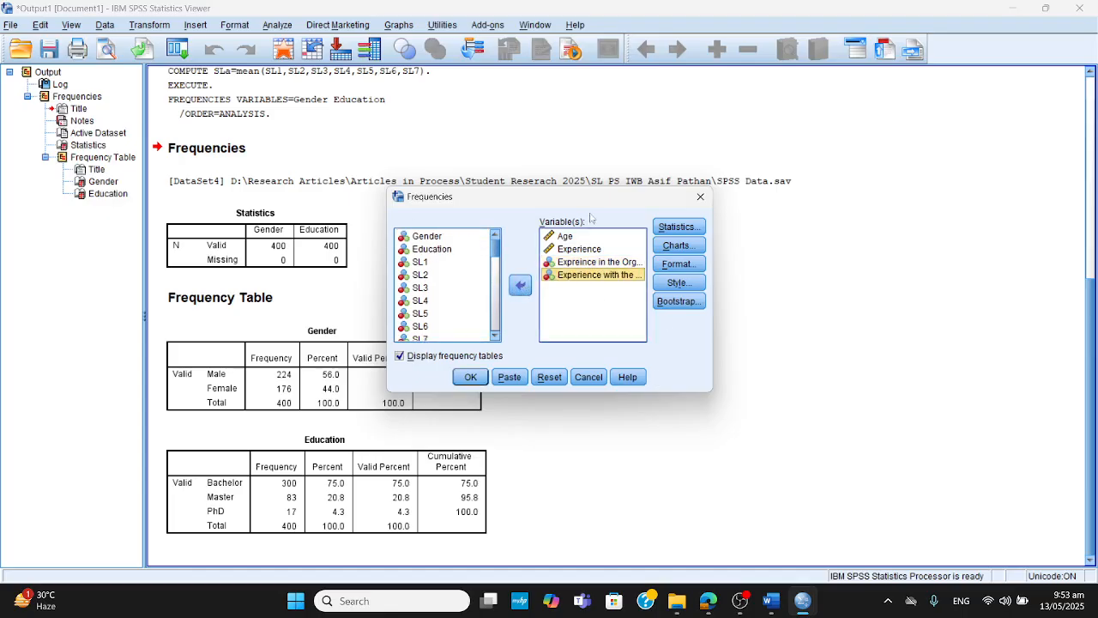
Request the mean and standard deviation for the age and experience variables and run the Frequencies analysis.
left_click(677, 227)
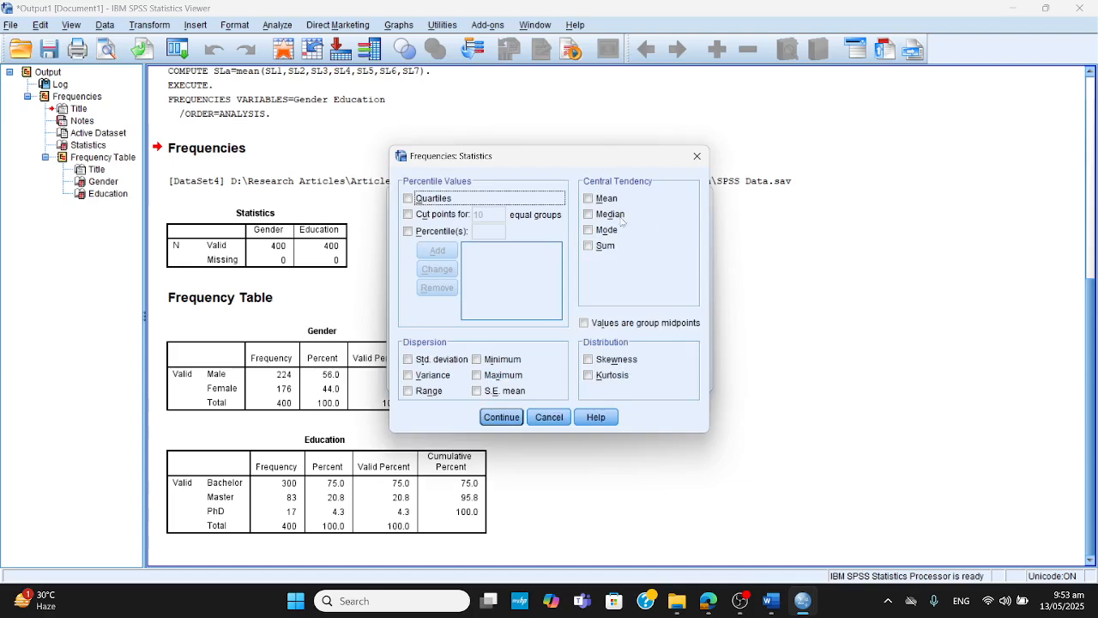
left_click(589, 199)
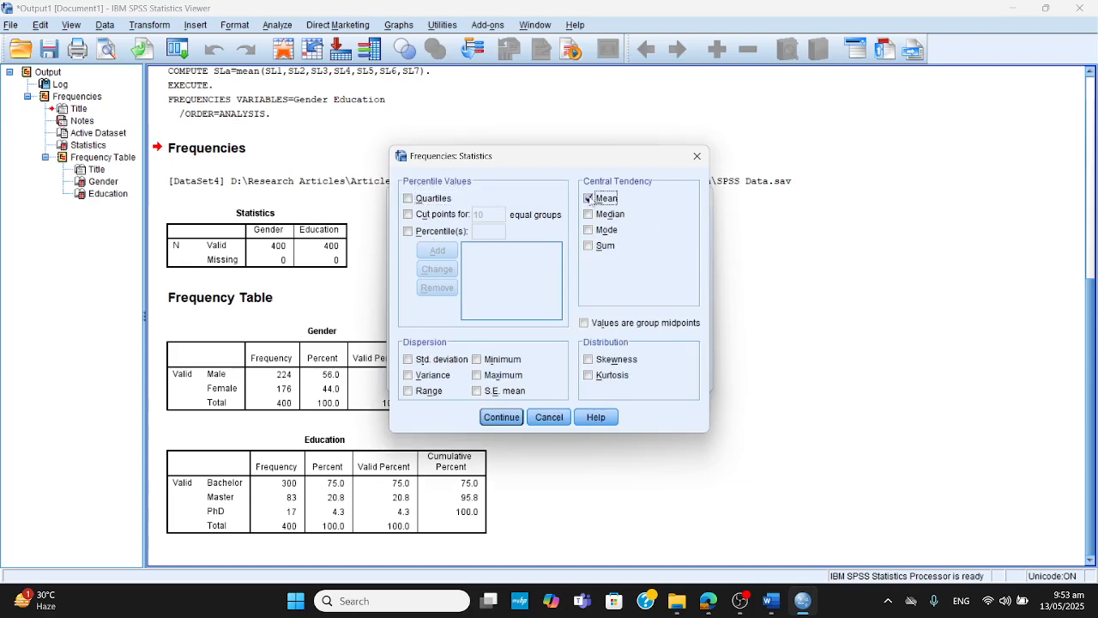
left_click(408, 360)
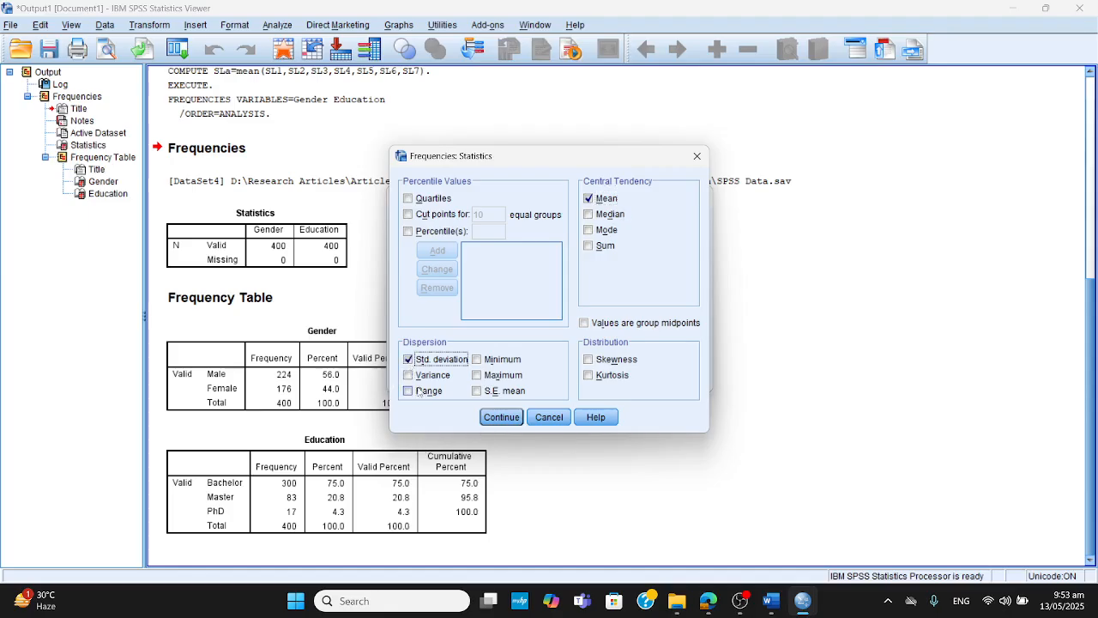
left_click(502, 417)
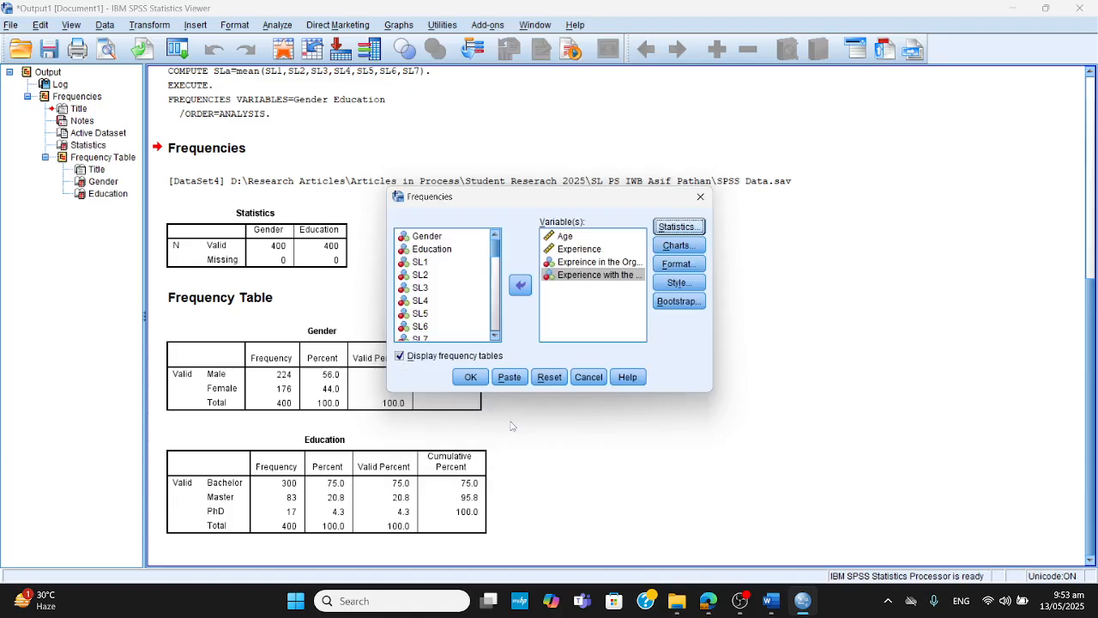
left_click(471, 377)
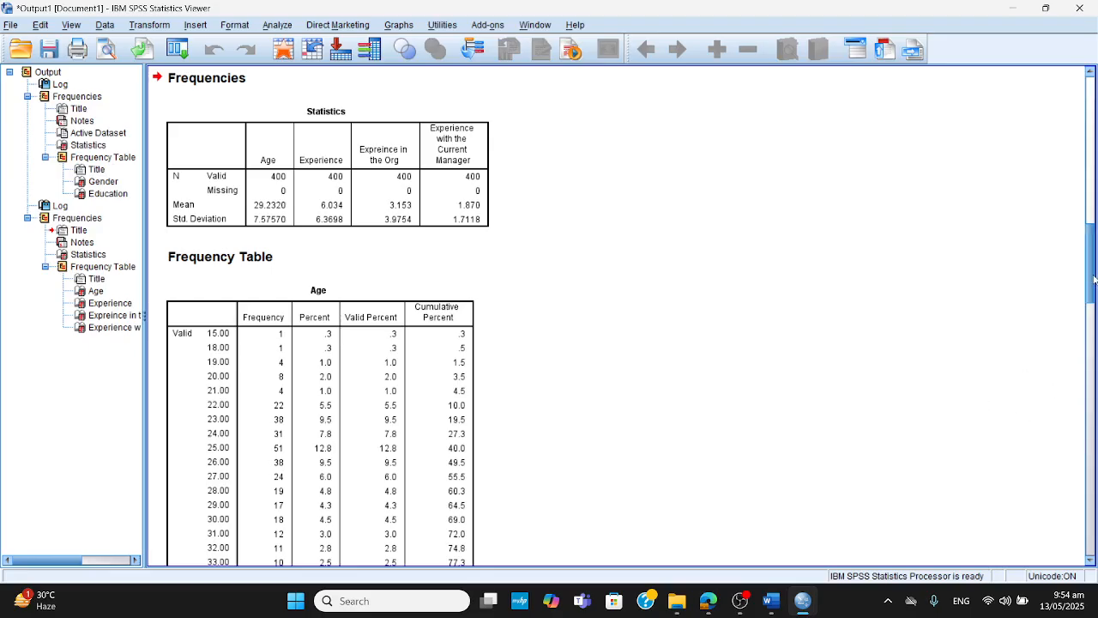
Recall the last Frequencies analysis, turn off the display of frequency tables, and run it again.
left_click(1089, 341)
left_click_drag(1092, 345, 1086, 180)
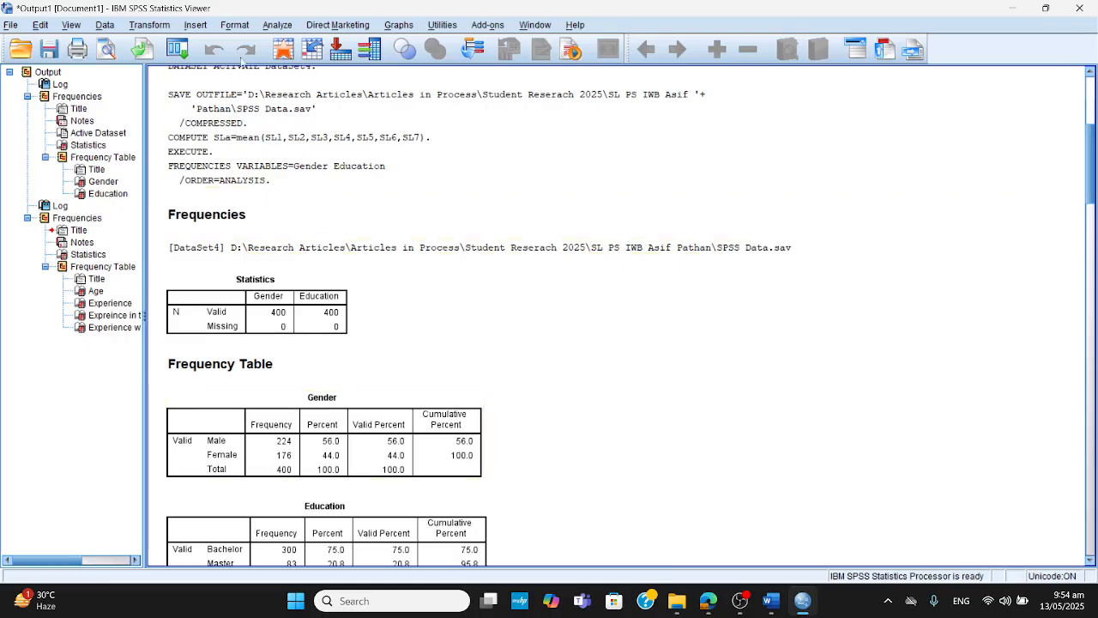
left_click(177, 49)
left_click(202, 73)
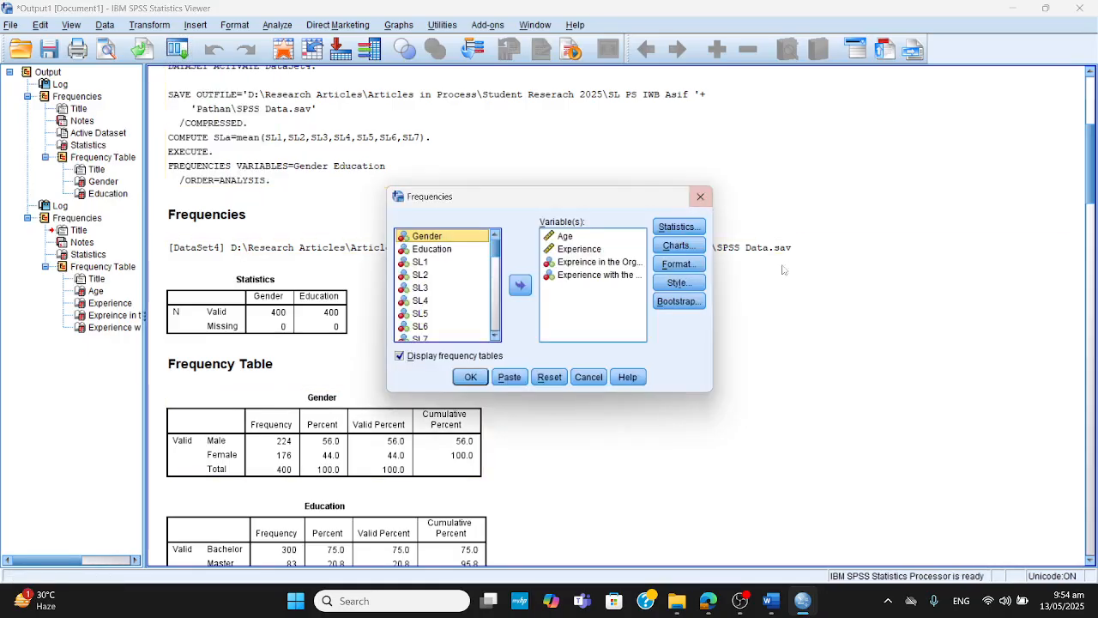
left_click(678, 245)
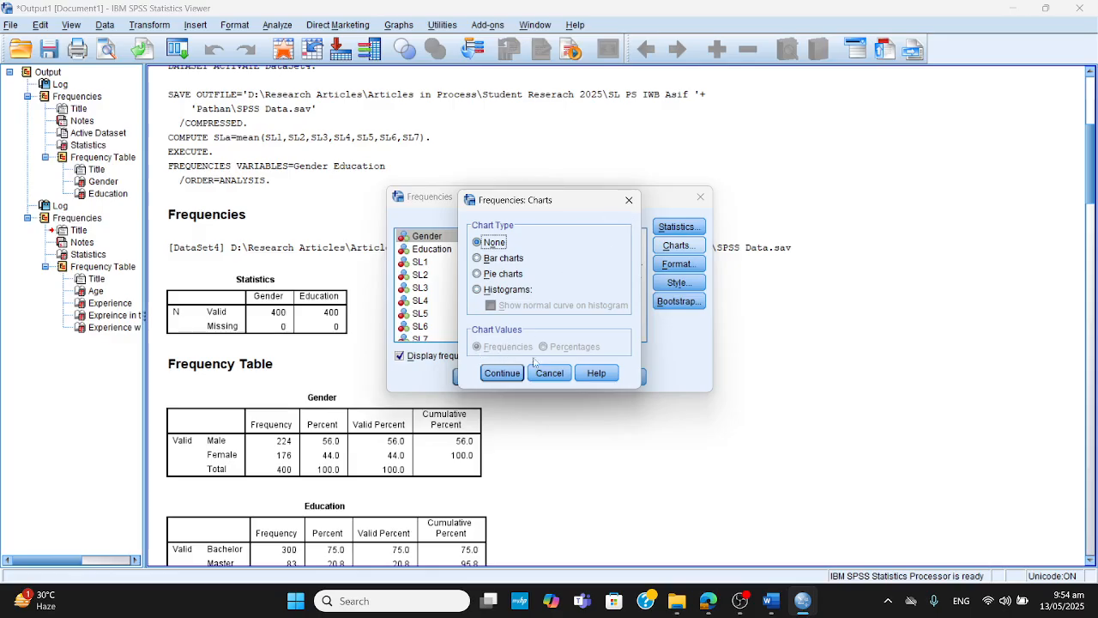
left_click(629, 200)
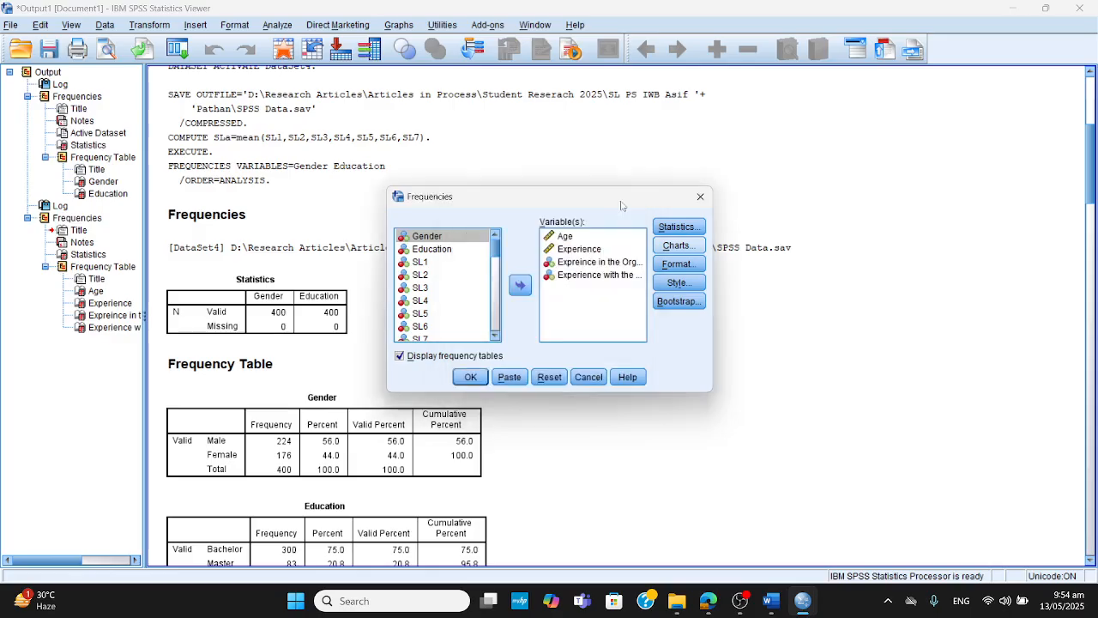
left_click(399, 357)
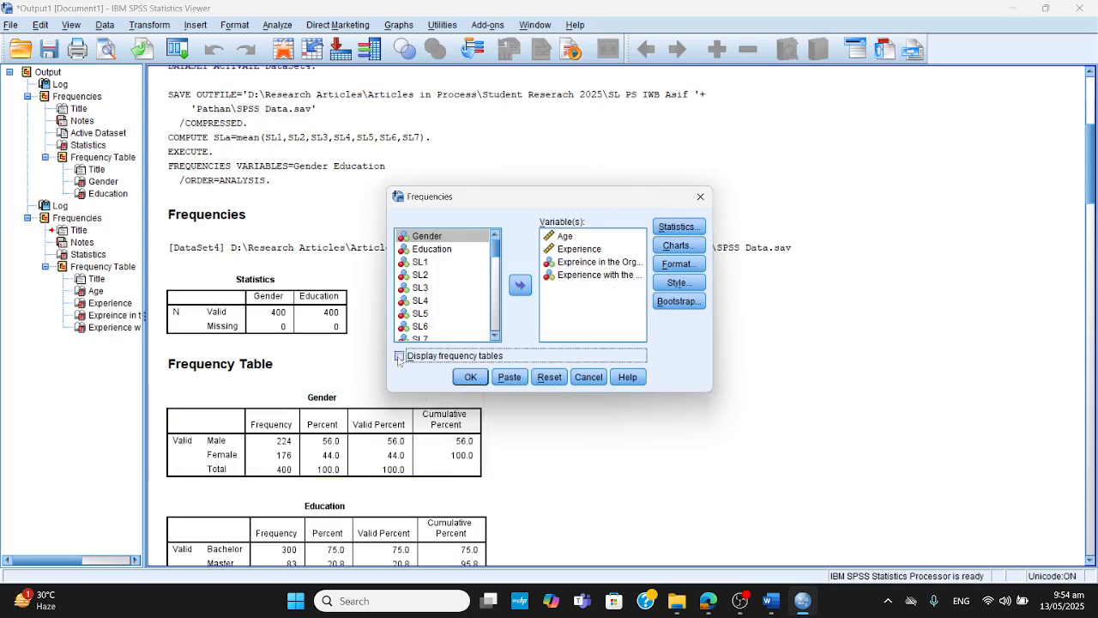
left_click(470, 376)
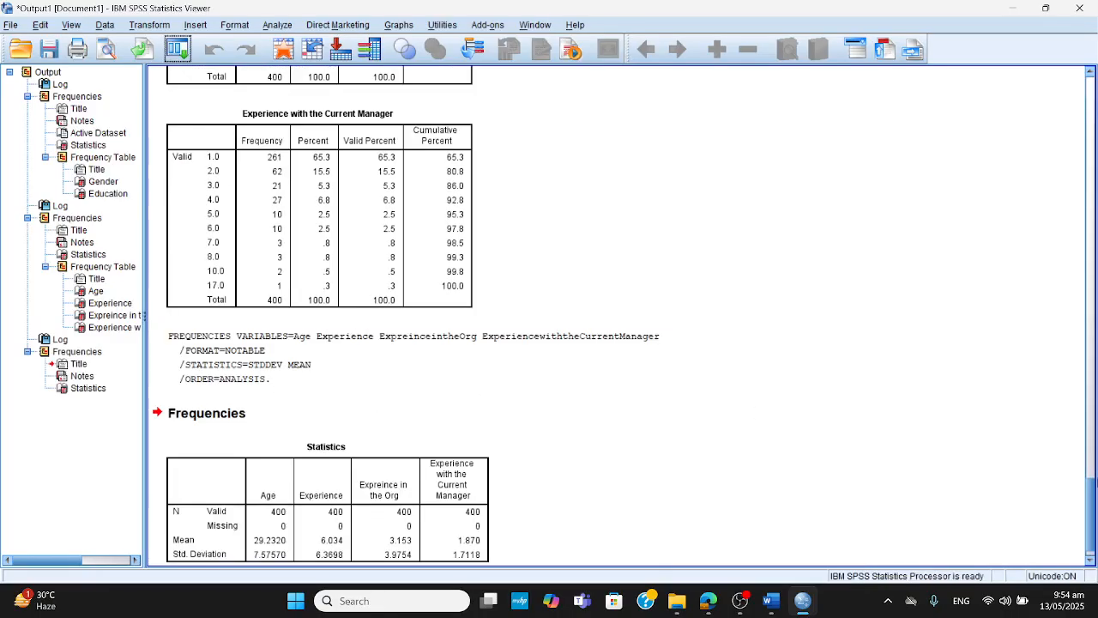
Examine the means and standard deviations in the newest Statistics table of the output.
left_click(1090, 560)
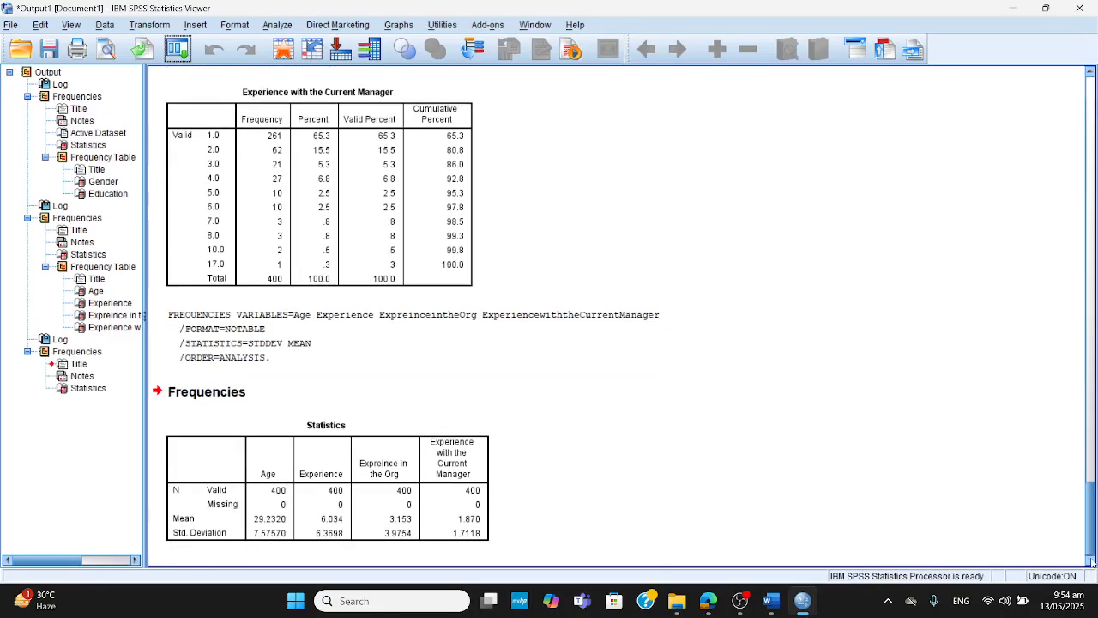
left_click(1090, 559)
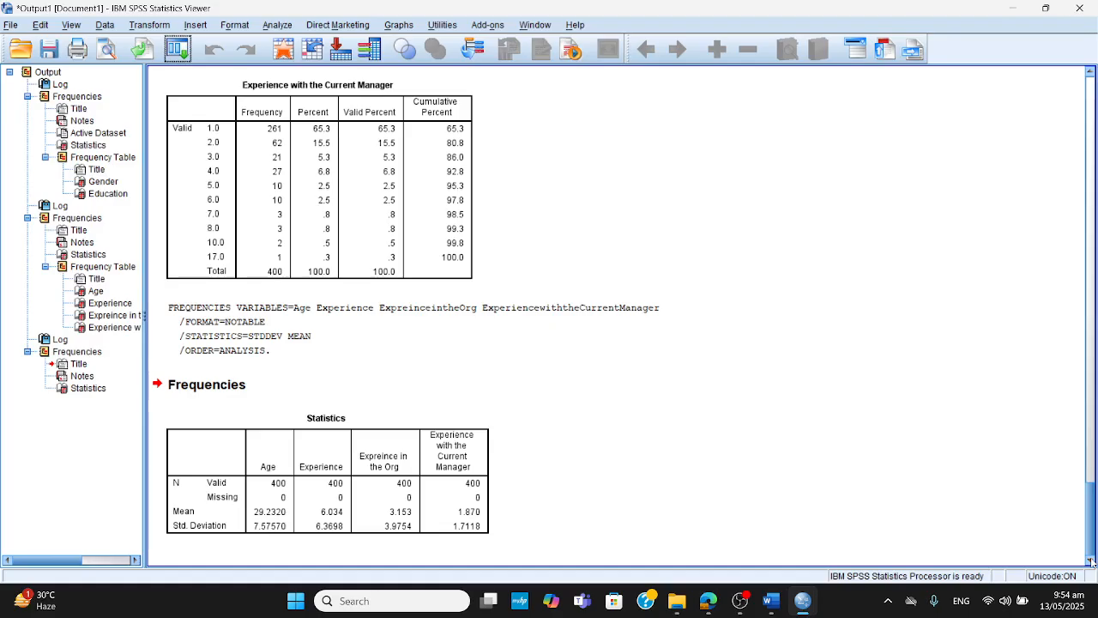
left_click(285, 477)
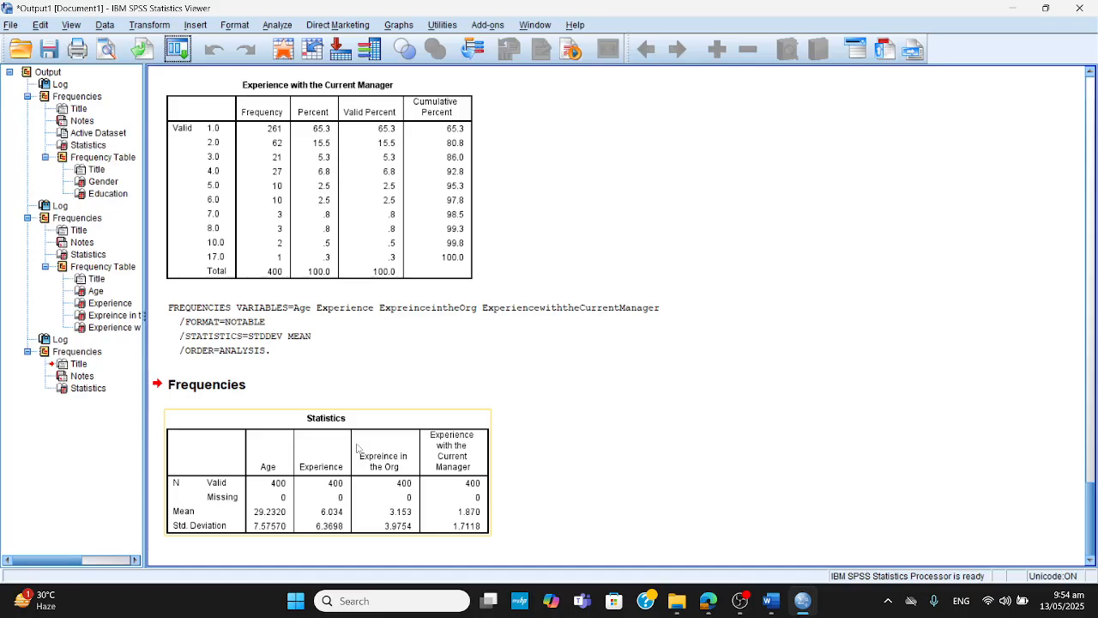
Switch to the Data Analysis Through SPSS document in Word and view Table 2: Descriptive Statistics.
mouse_move(771, 603)
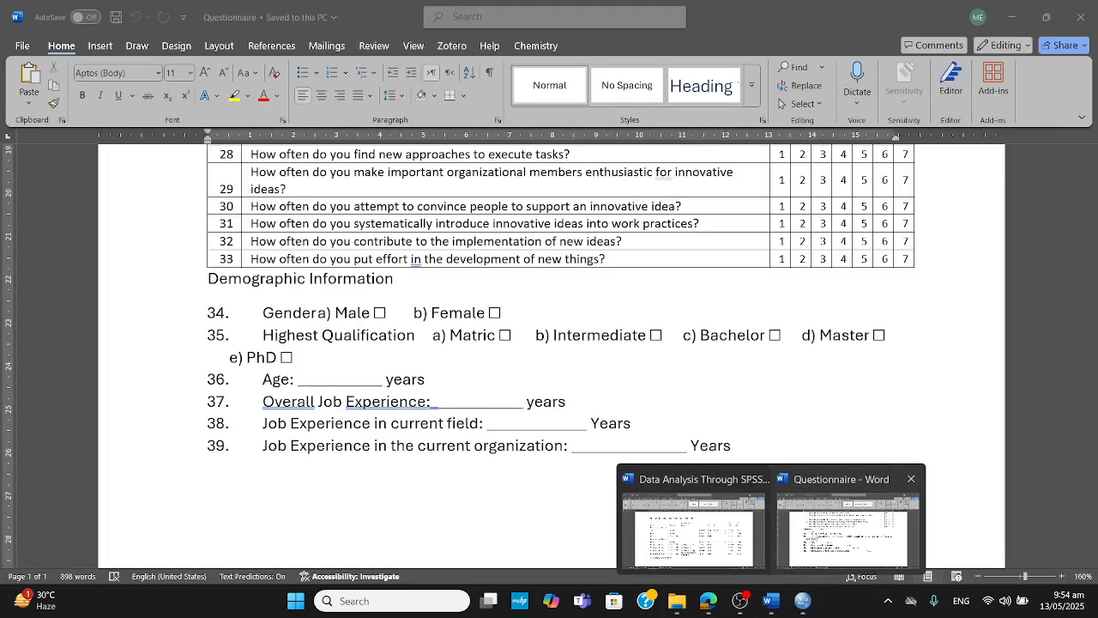
left_click(693, 523)
left_click_drag(1085, 433, 1092, 325)
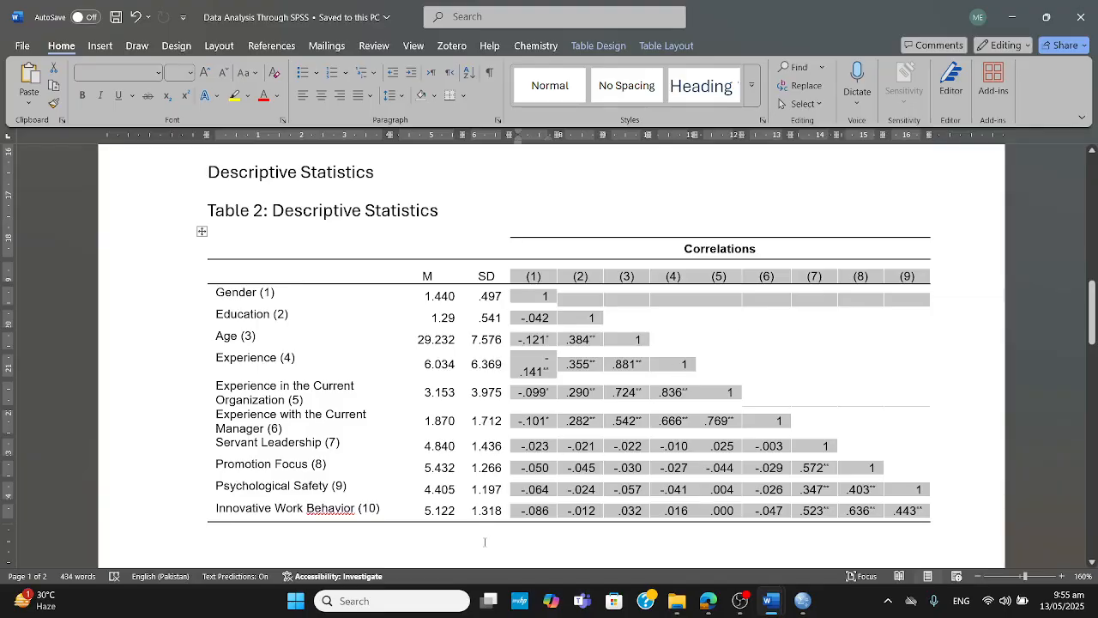
Examine the M and SD columns and the correlation coefficients in columns (1) to (9) of Table 2.
left_click(482, 510)
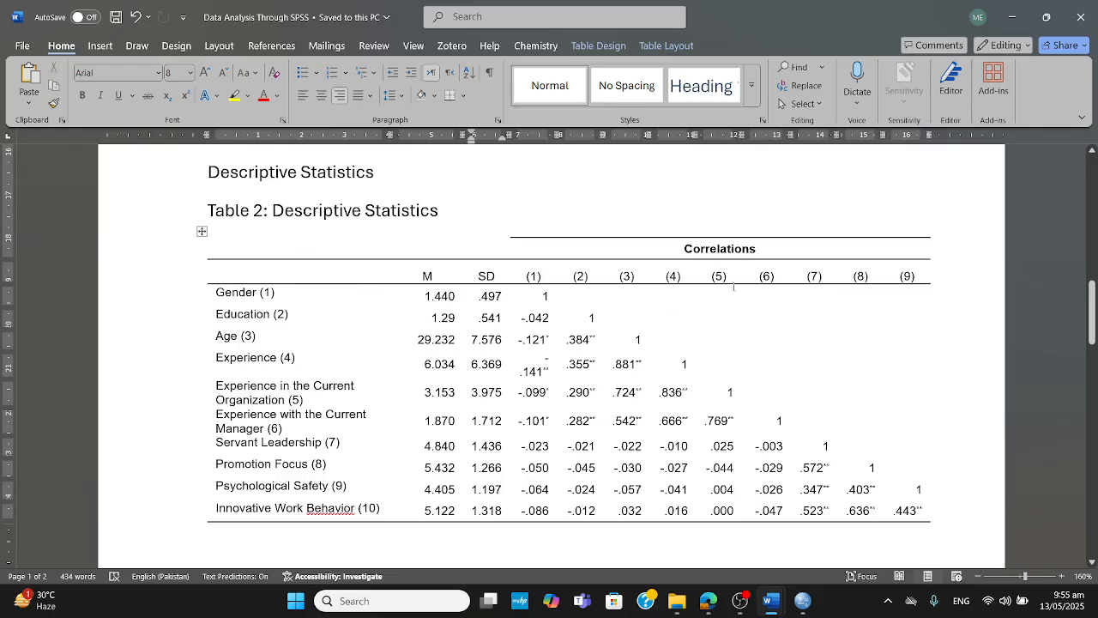
left_click_drag(427, 275, 486, 510)
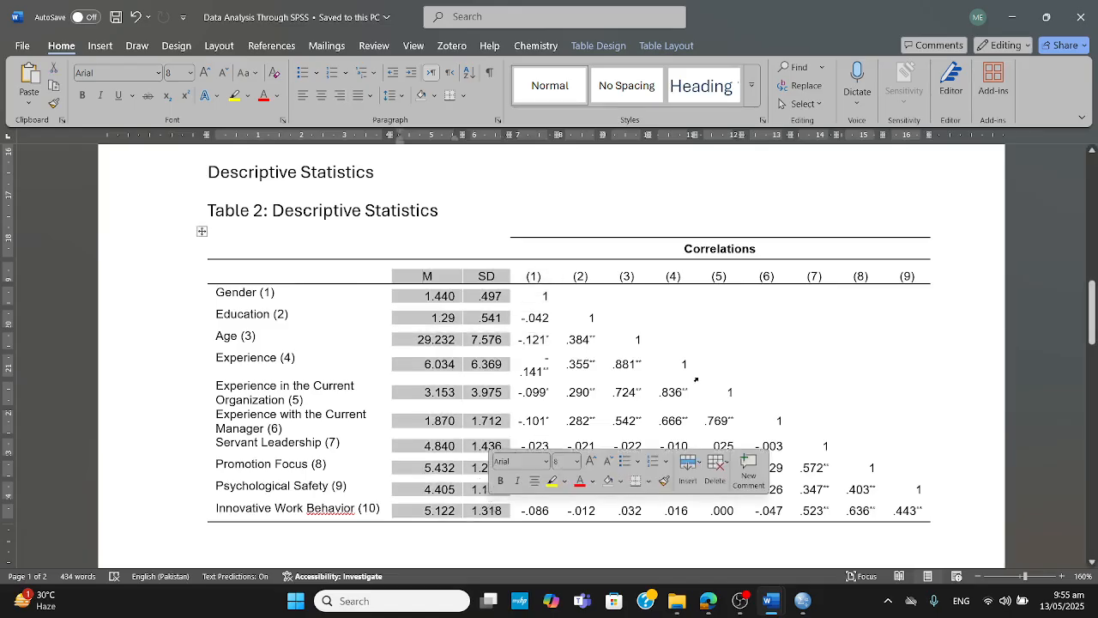
left_click(555, 316)
left_click_drag(553, 288, 927, 520)
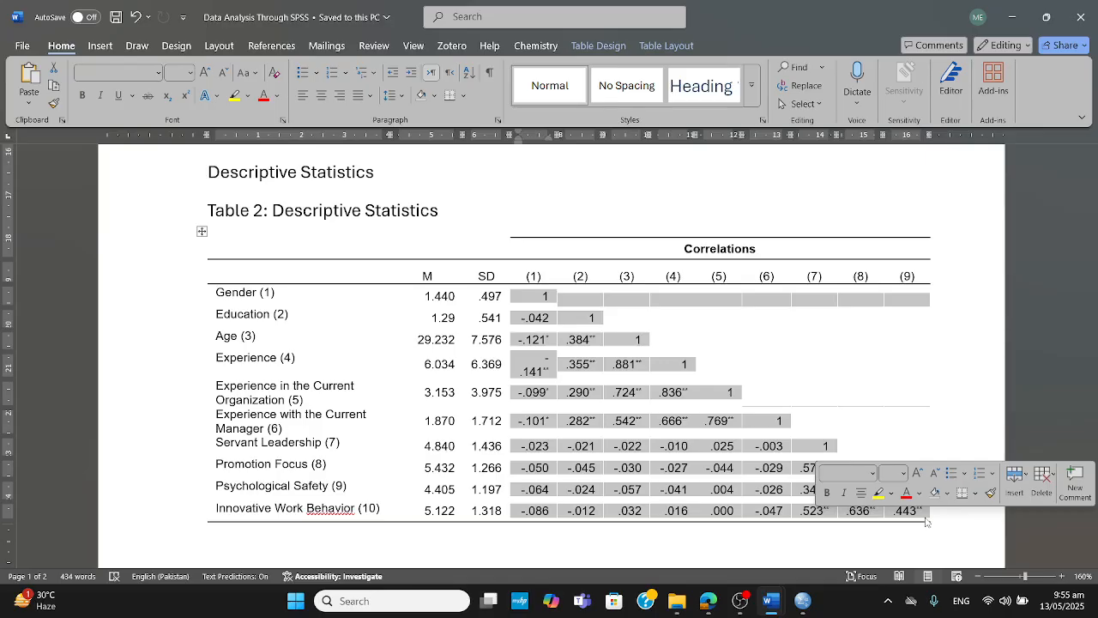
left_click(811, 512)
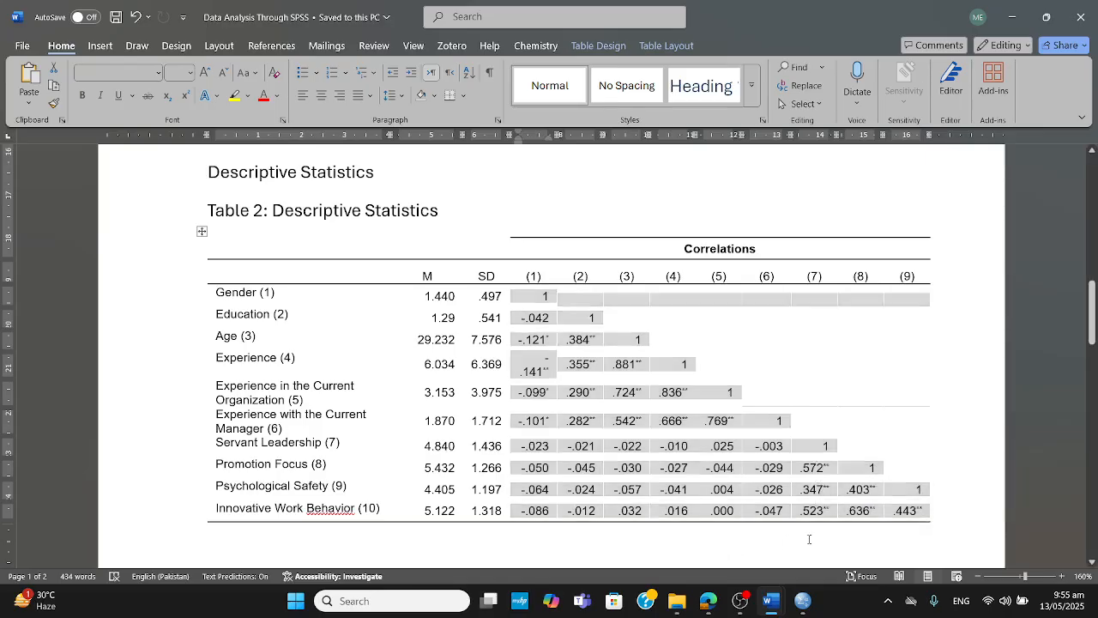
Switch to SPSS Data.sav in SPSS and add Age, the three experience variables, Gender and Education to a bivariate correlation analysis.
left_click(802, 603)
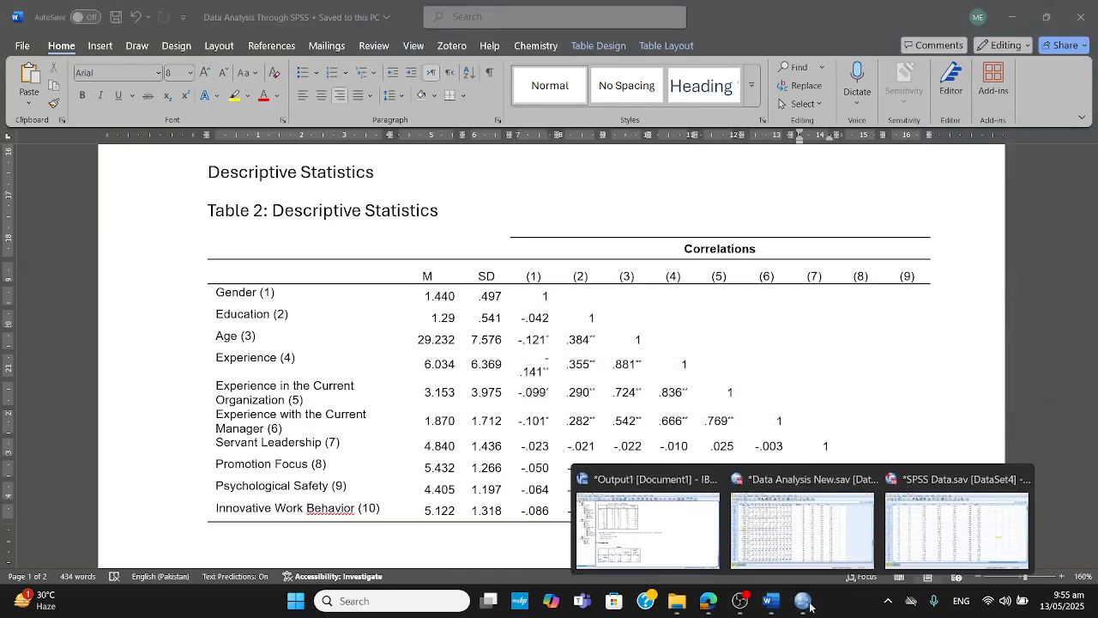
mouse_move(815, 519)
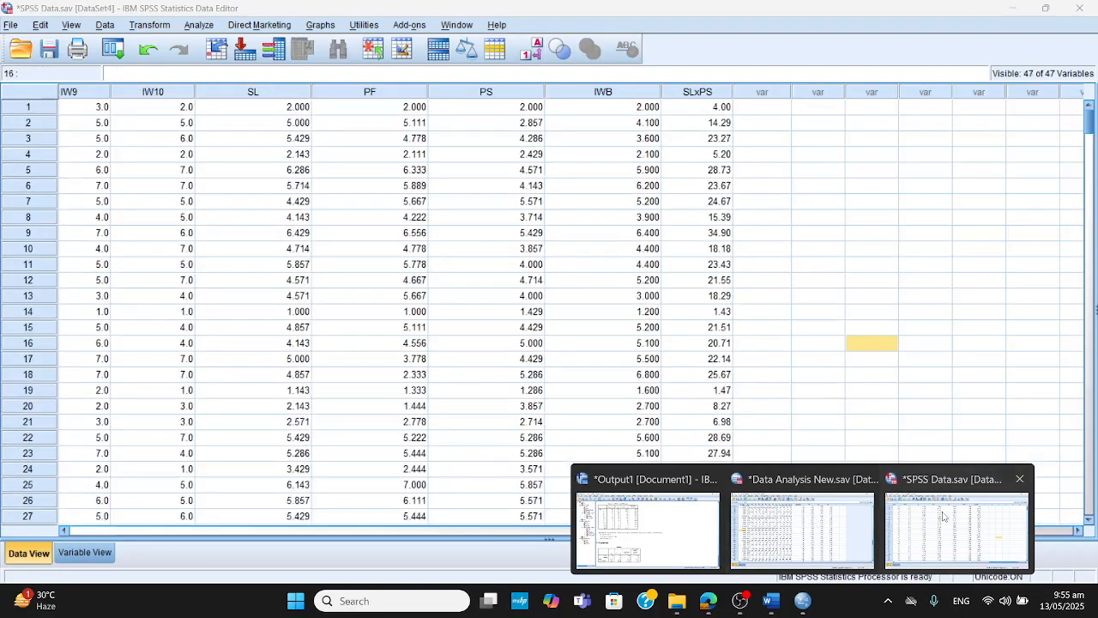
left_click(944, 515)
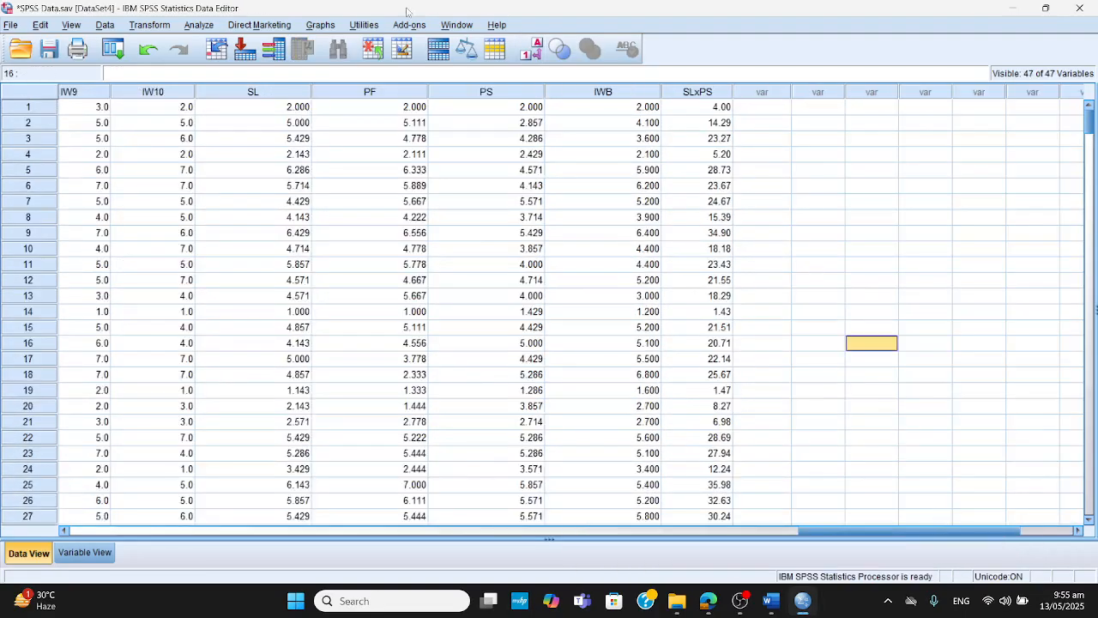
left_click(206, 25)
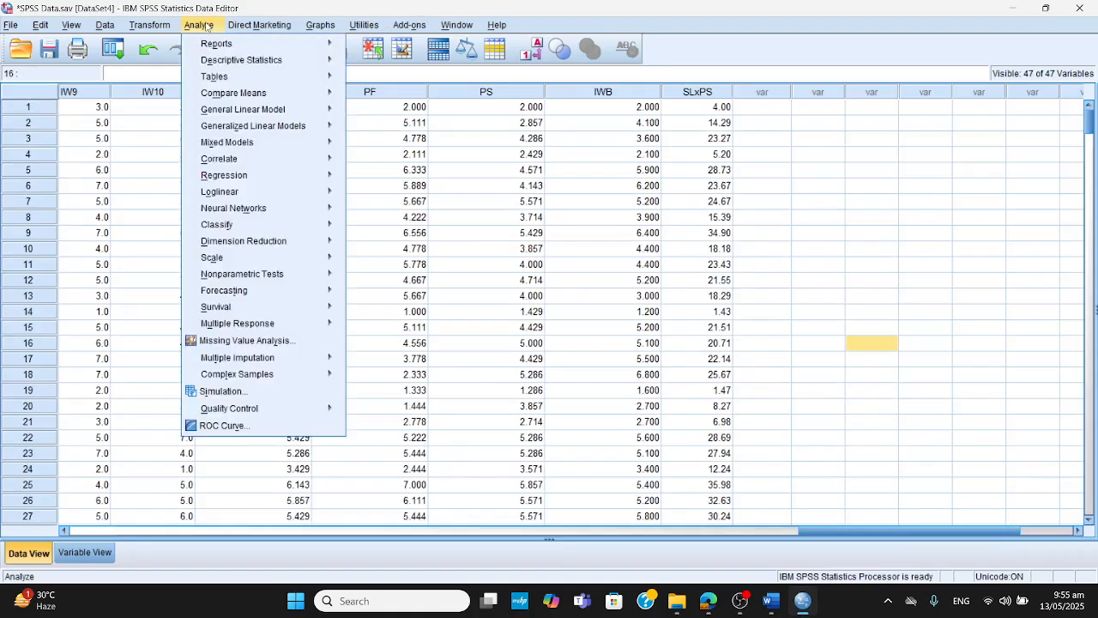
mouse_move(269, 160)
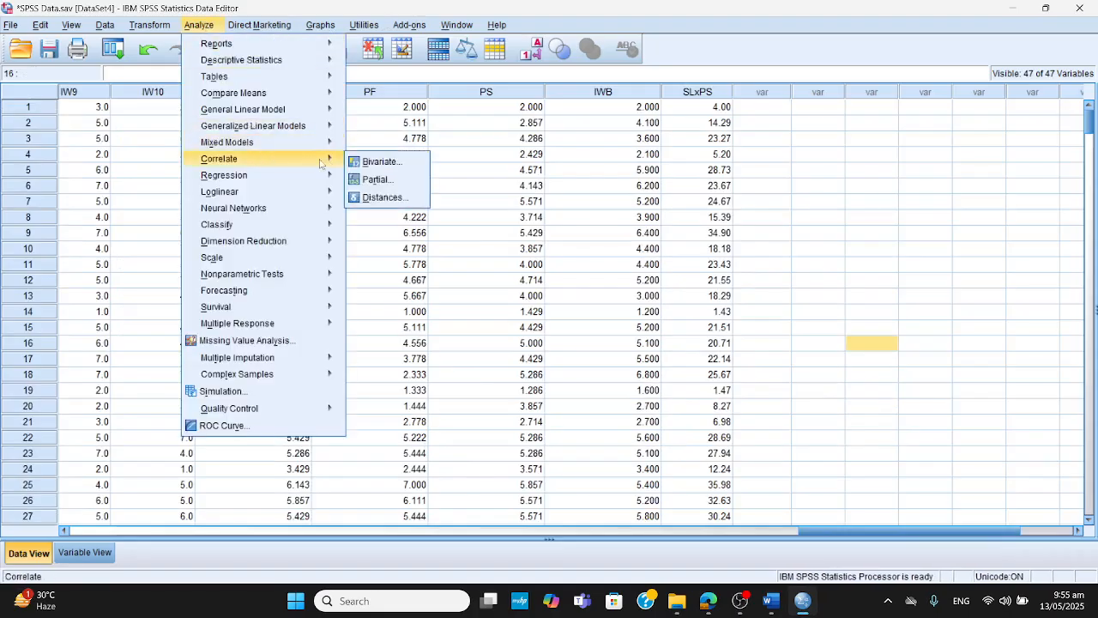
left_click(397, 163)
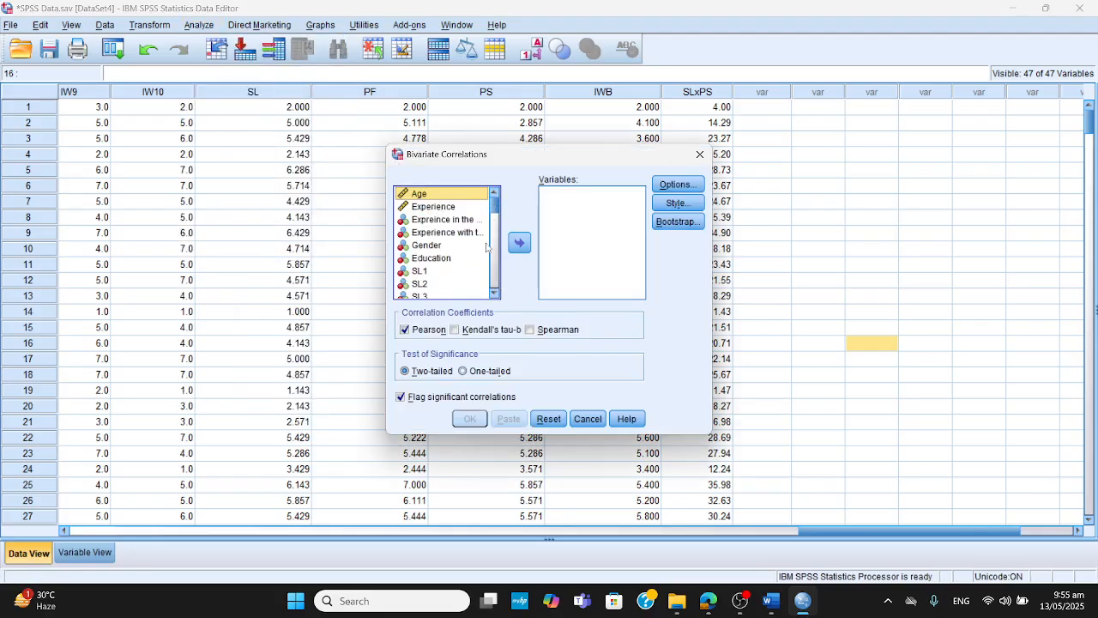
key("shift+Down")
key("shift+Down")
key("shift+Down")
key("shift+Down")
key("shift+Down")
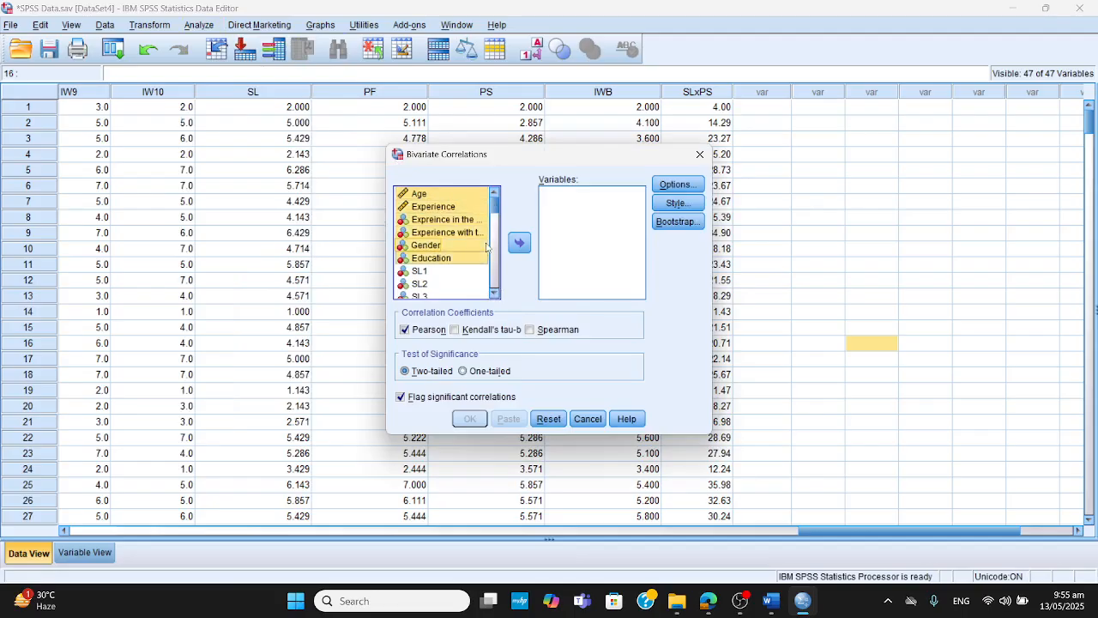
left_click(519, 243)
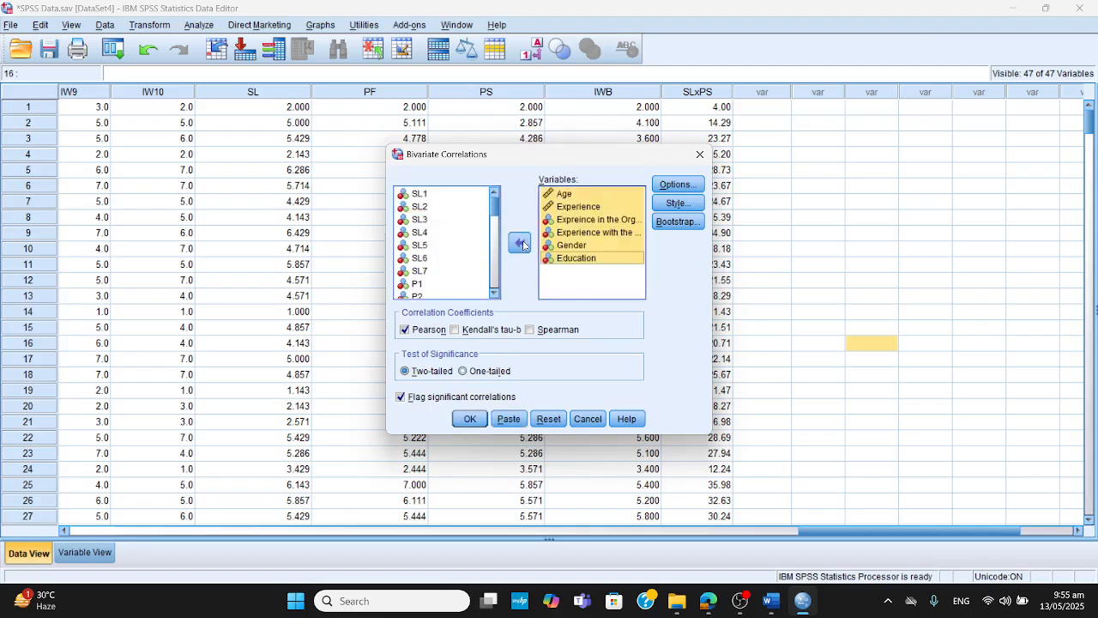
left_click(574, 246)
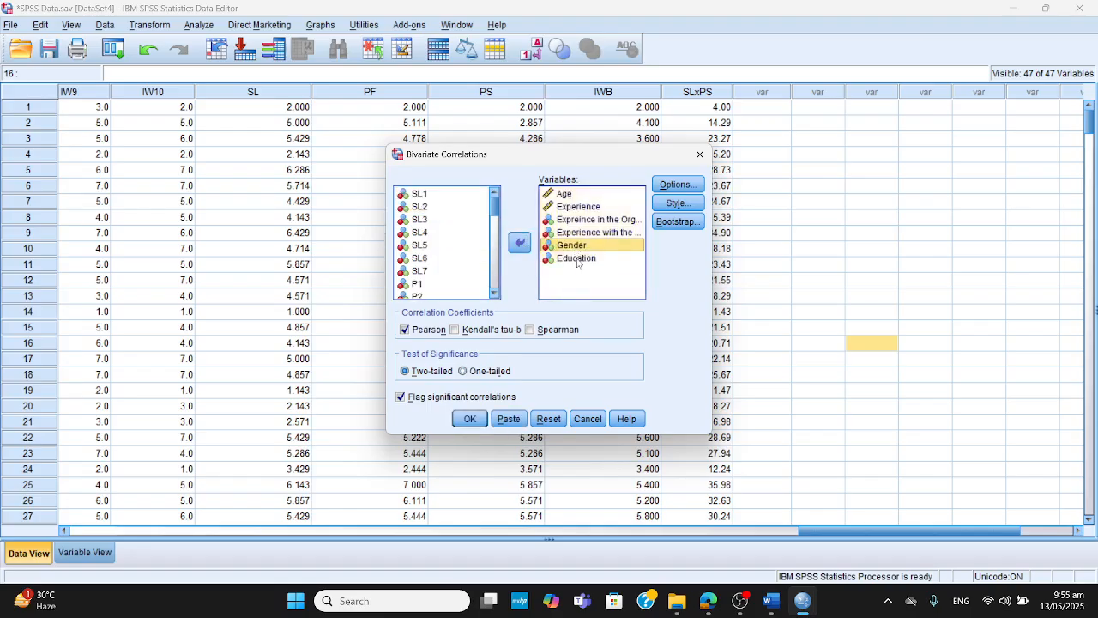
left_click(576, 258)
Add Servant Leadership, Promotion Focus, Psychological Safety and Innovative Work Behavior to the correlation variables.
left_click_drag(495, 206, 507, 290)
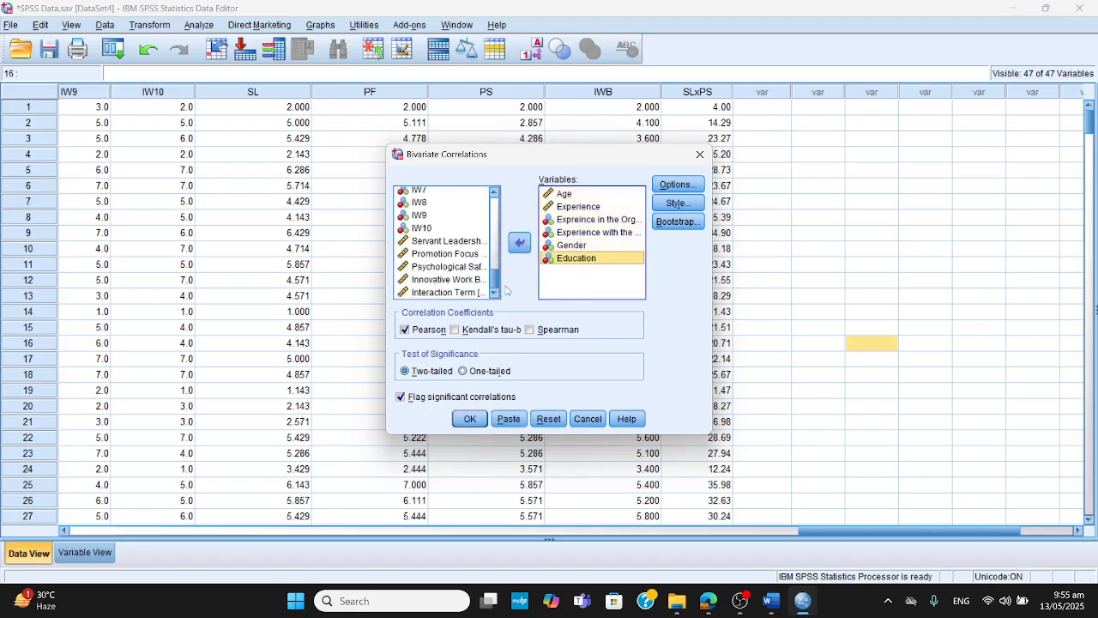
left_click(444, 242)
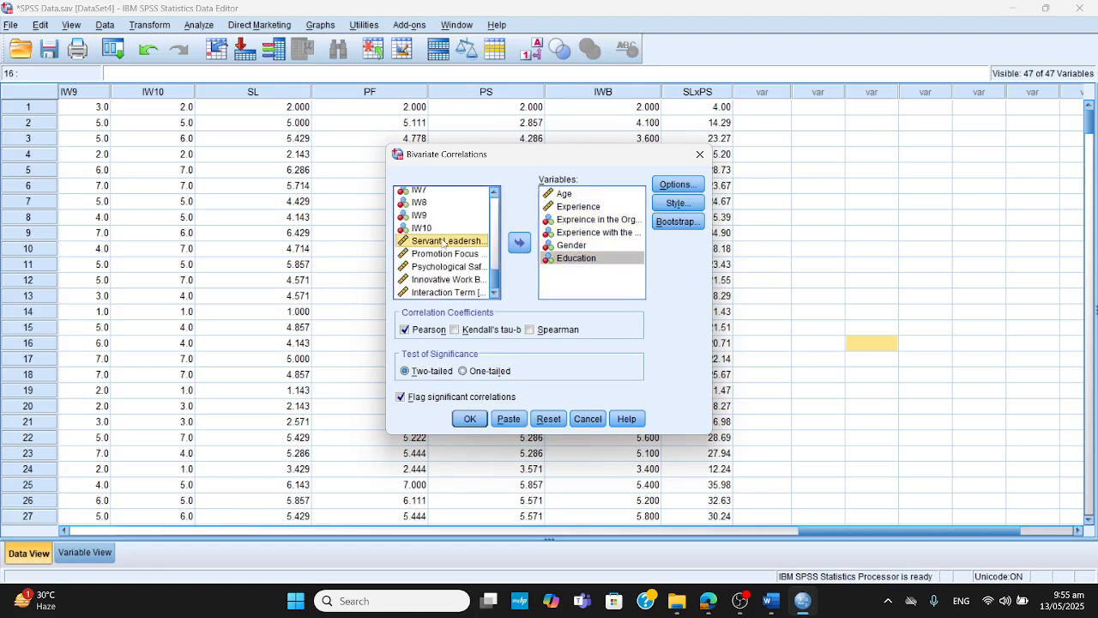
key("shift+Down")
key("shift+Down")
key("shift+Down")
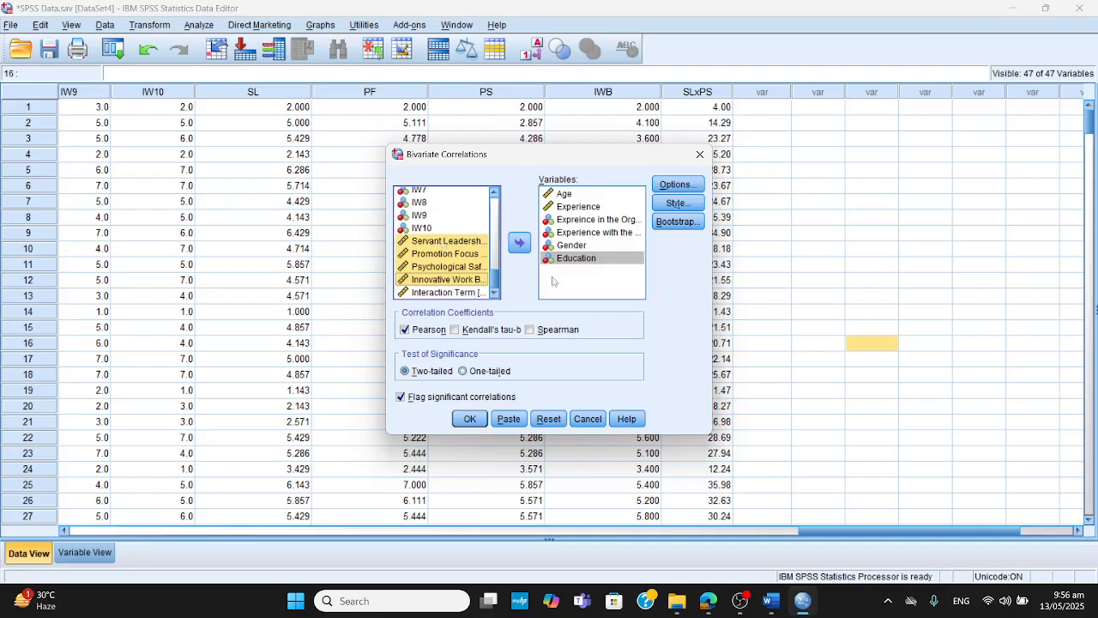
left_click(522, 246)
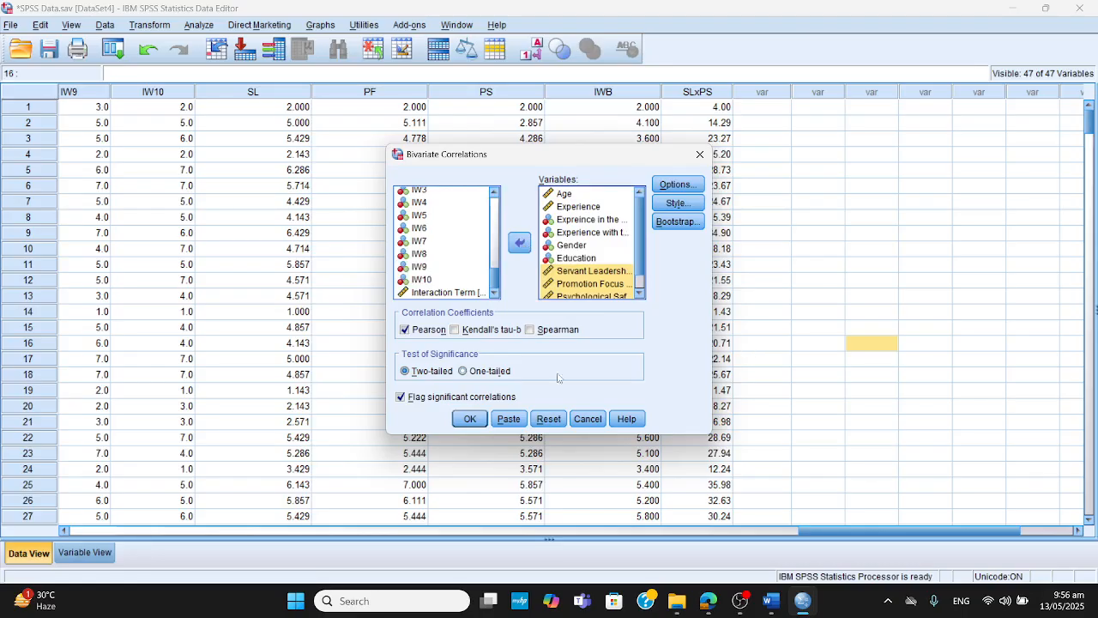
Request means and standard deviations for the correlated variables and run the Bivariate Correlations analysis.
left_click(471, 418)
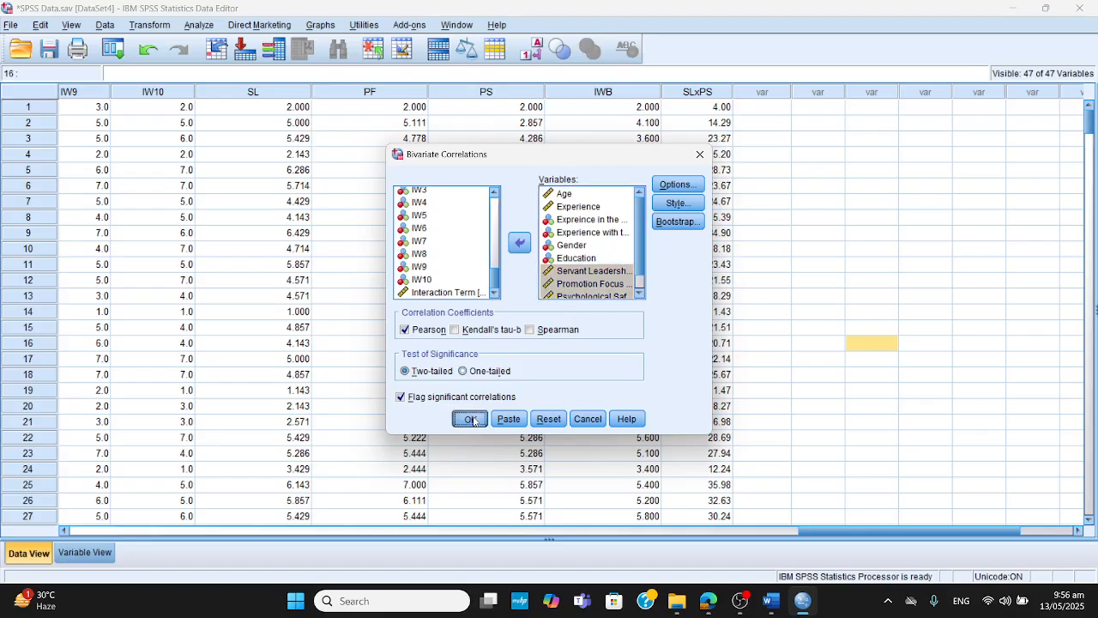
left_click(679, 185)
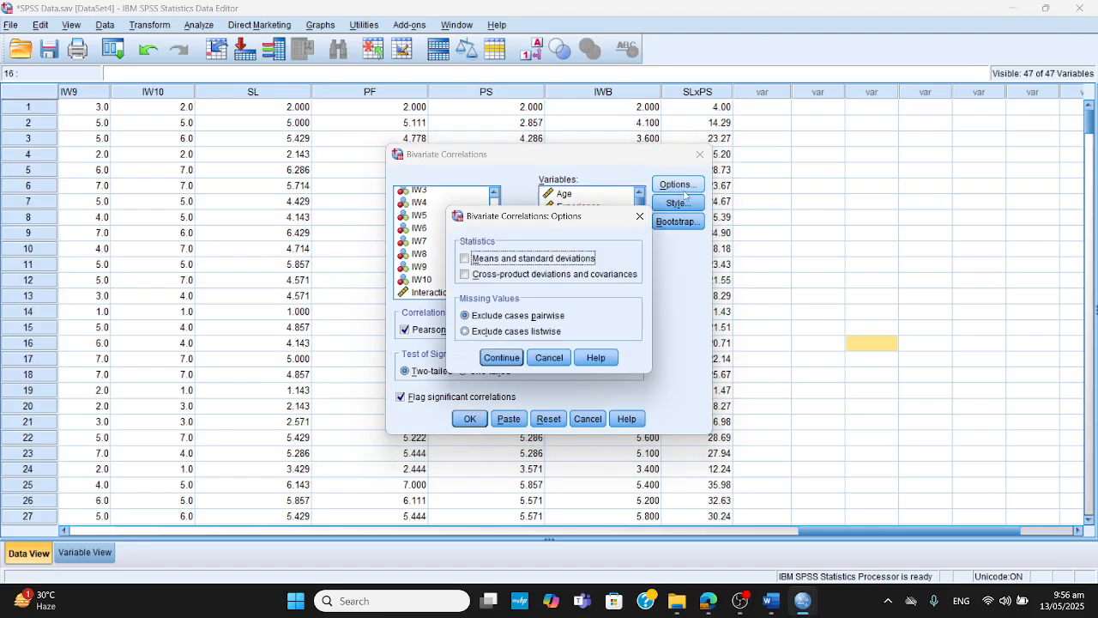
left_click(465, 259)
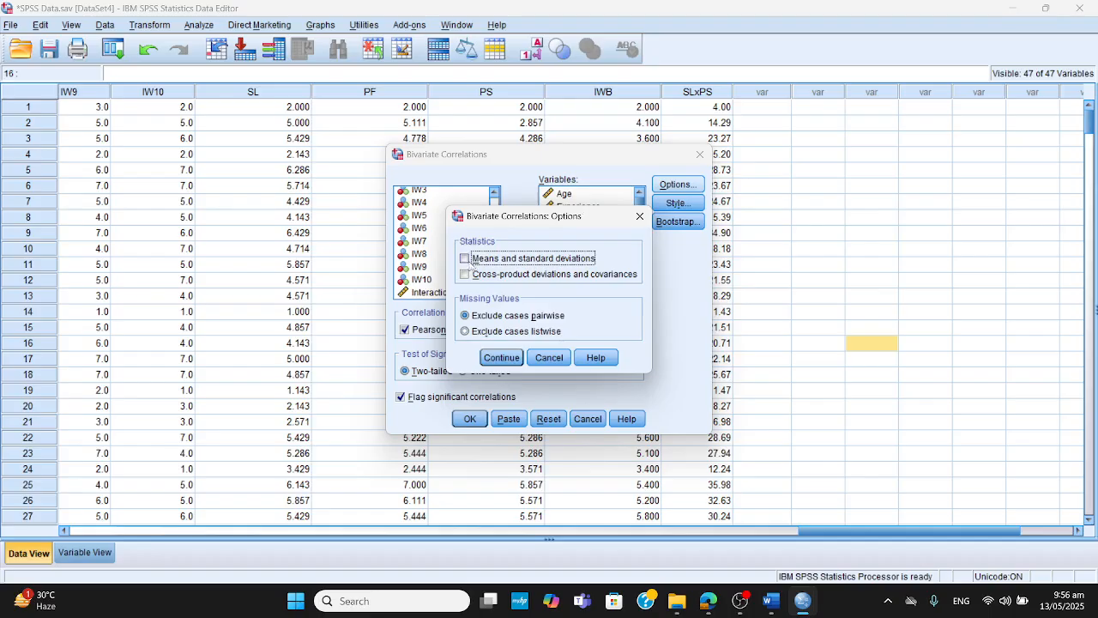
left_click(503, 358)
left_click(470, 419)
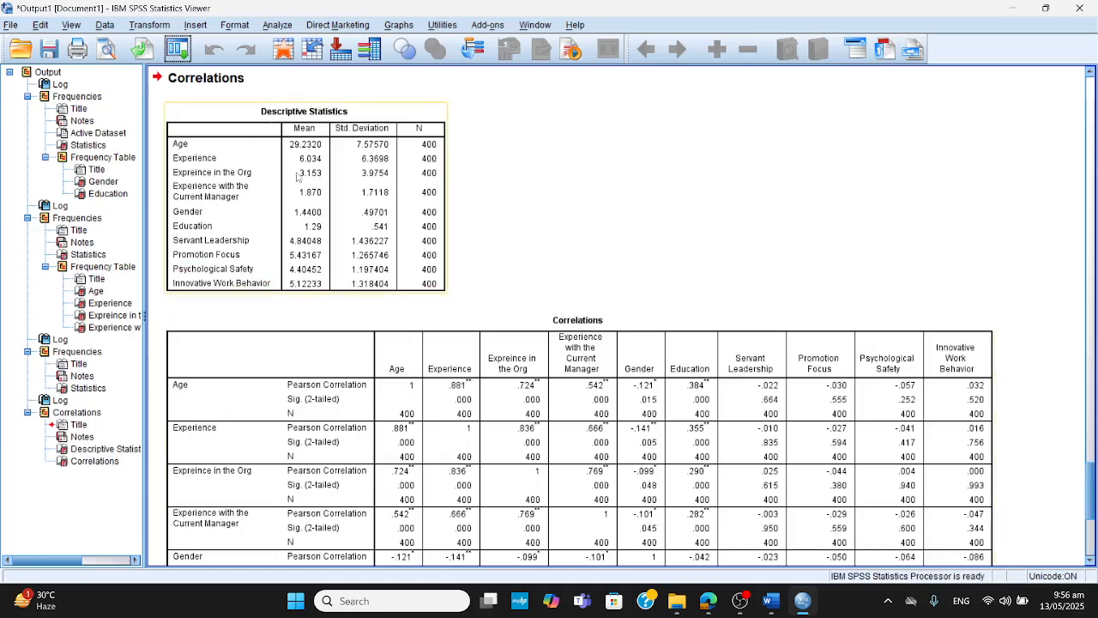
Examine the new Descriptive Statistics and Correlations tables in the output and compare them with Table 2 in Data Analysis Through SPSS in Word.
left_click_drag(1090, 485, 1088, 457)
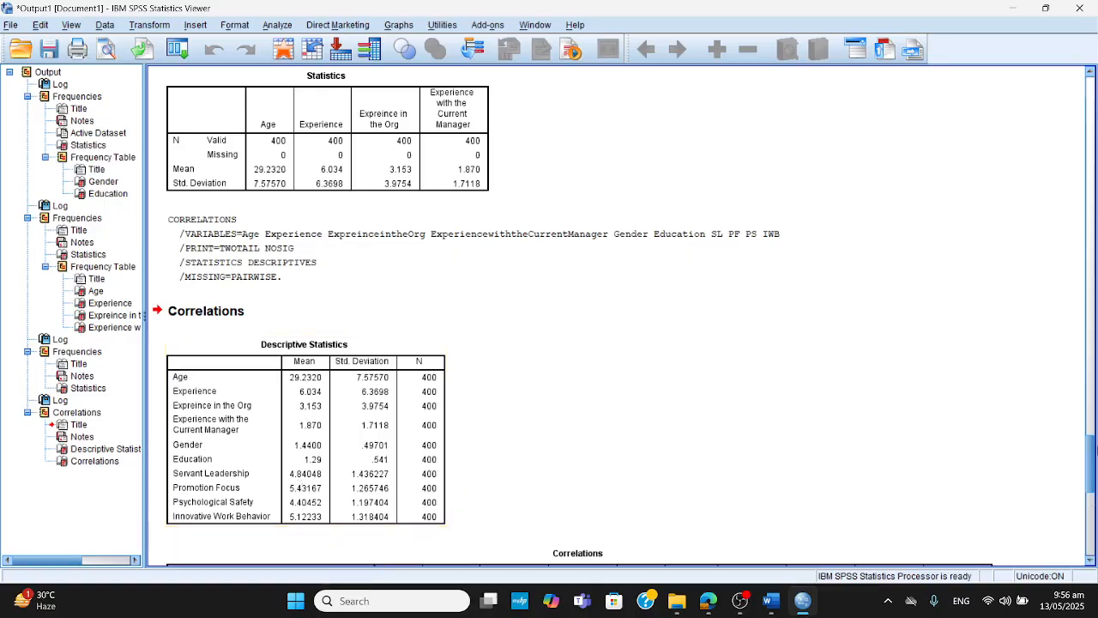
left_click_drag(1092, 448, 1092, 506)
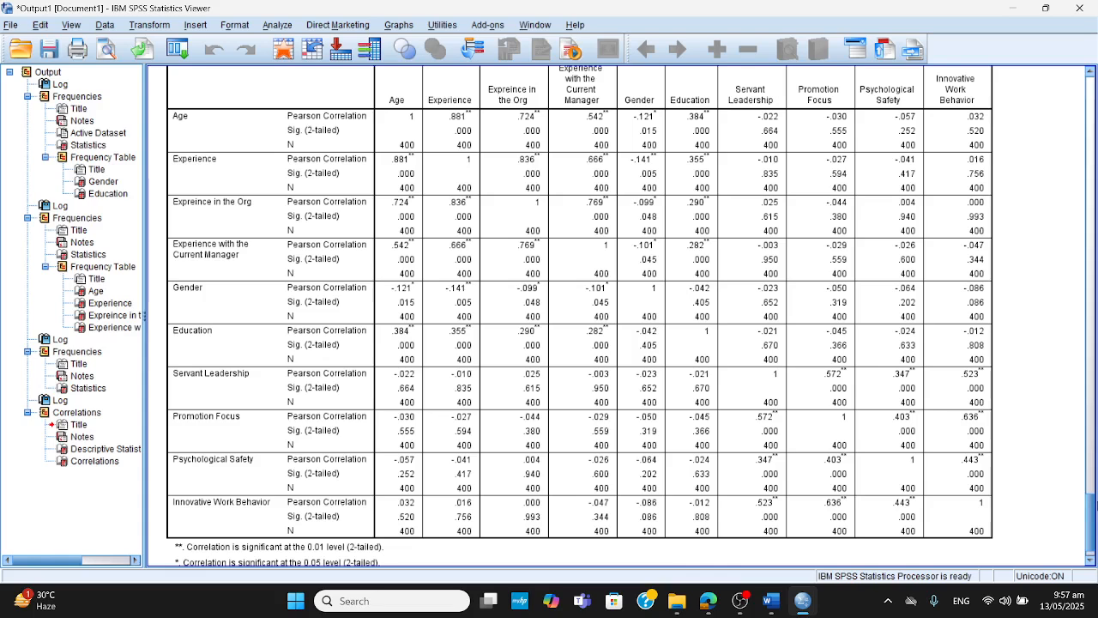
left_click(772, 601)
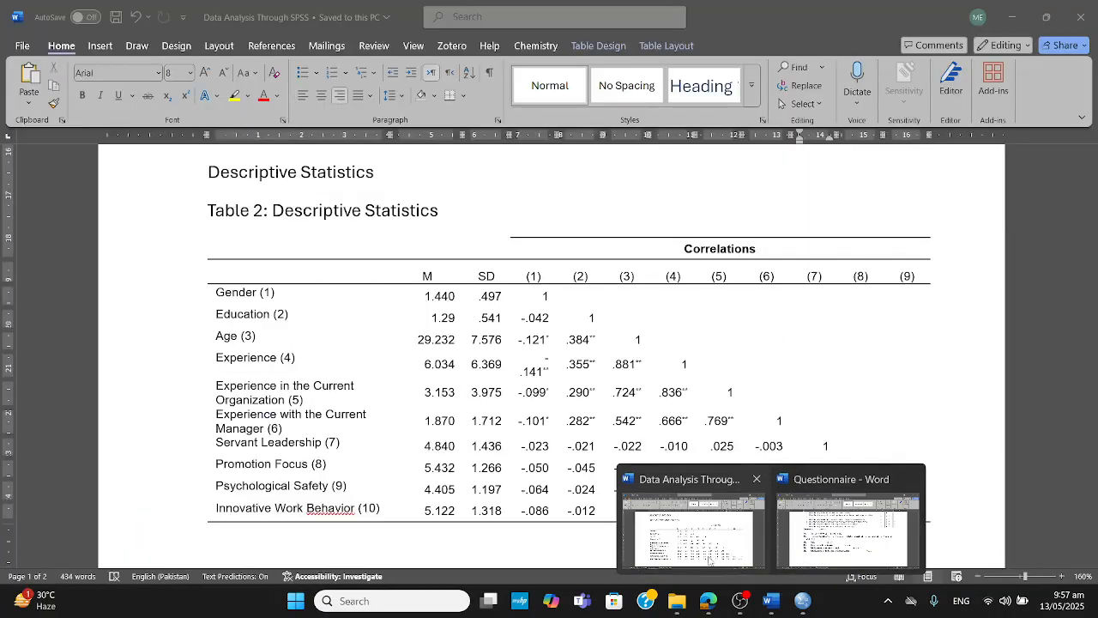
left_click(703, 559)
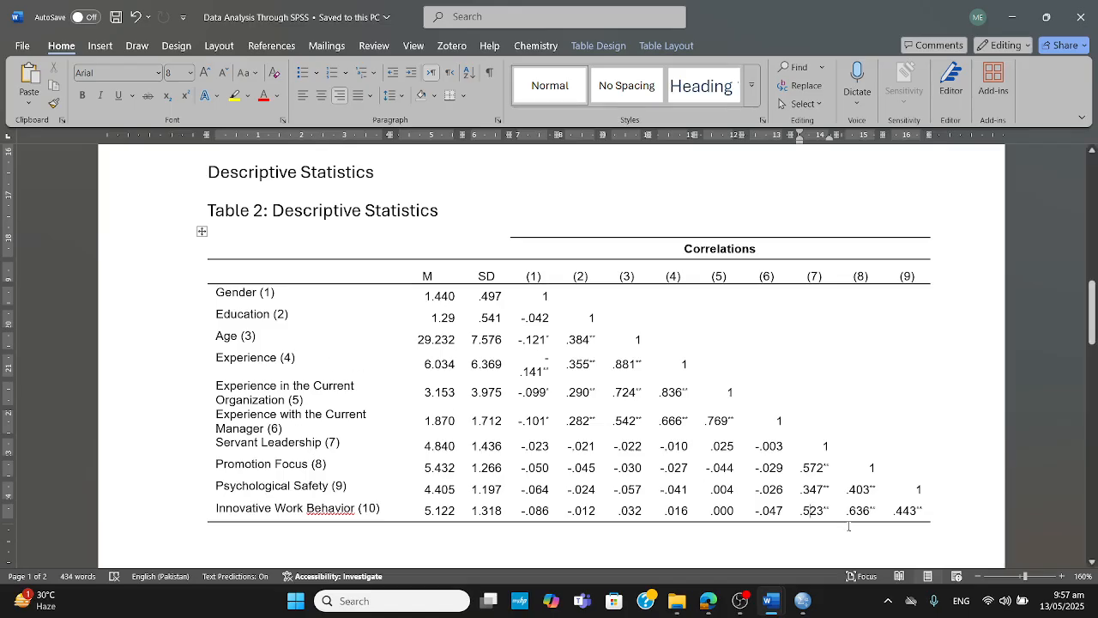
left_click_drag(217, 442, 925, 510)
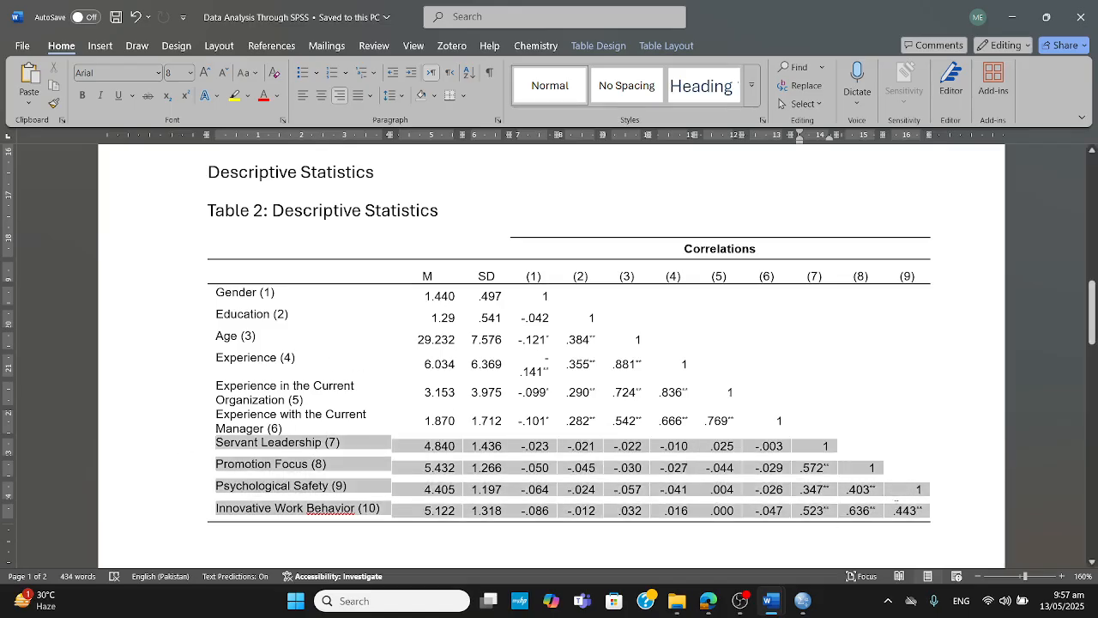
left_click(856, 509)
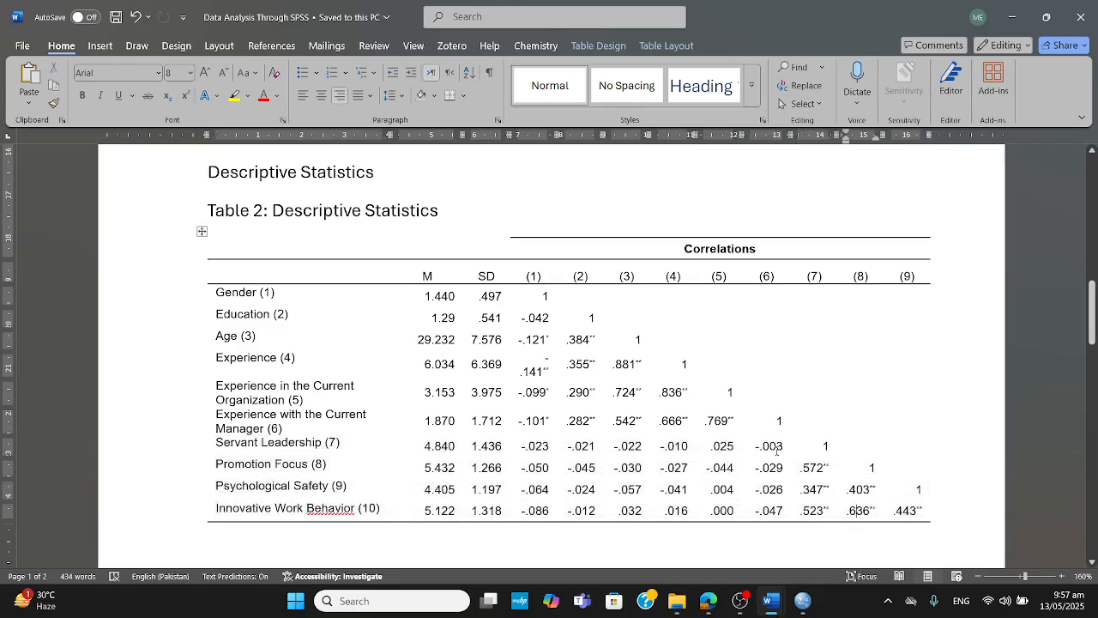
Shade the Table 2 cells in columns (7) to (9) yellow for the Promotion Focus, Psychological Safety and Innovative Work Behavior rows.
left_click_drag(803, 460, 911, 510)
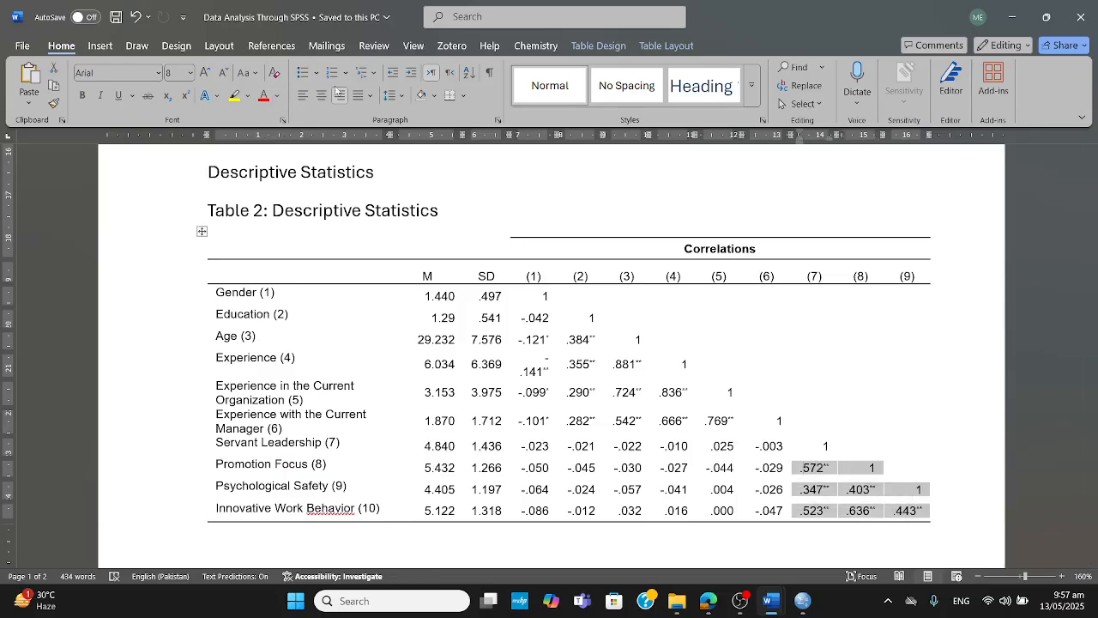
left_click(436, 97)
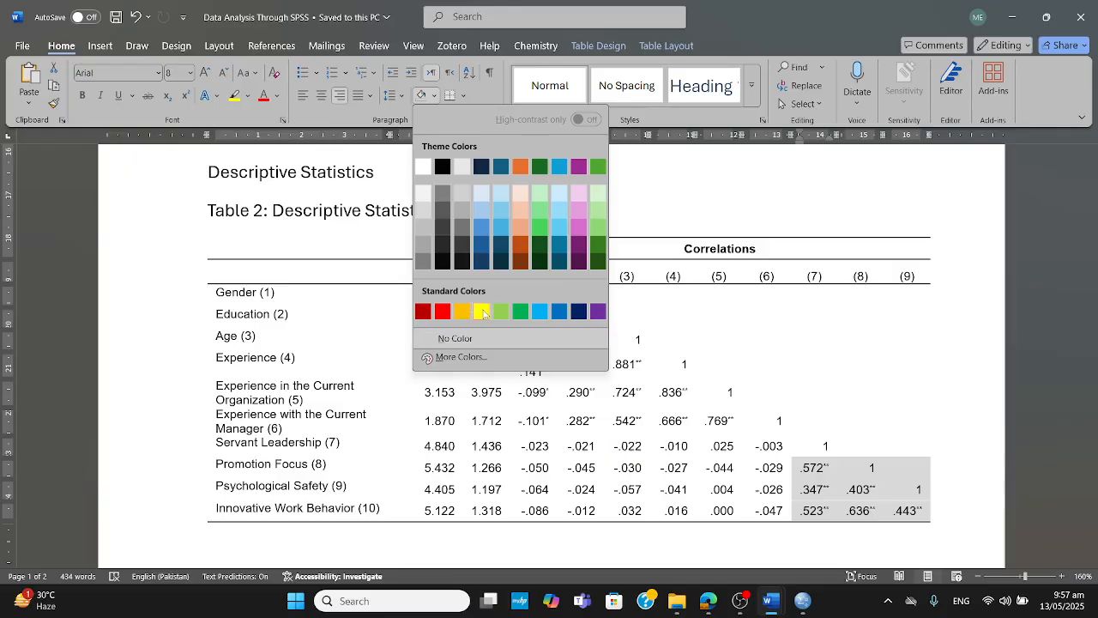
left_click(482, 313)
left_click(954, 435)
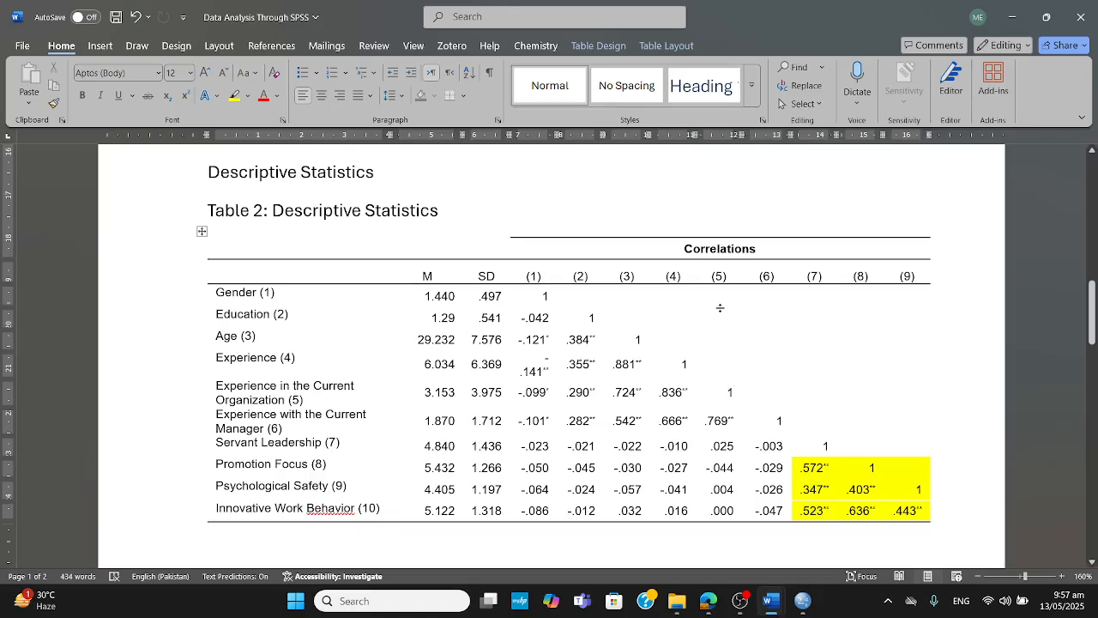
Examine Table 2's Correlations heading, Promotion Focus's coefficient with Servant Leadership, and Innovative Work Behavior's coefficient and significance asterisks with Promotion Focus.
left_click_drag(756, 249, 682, 247)
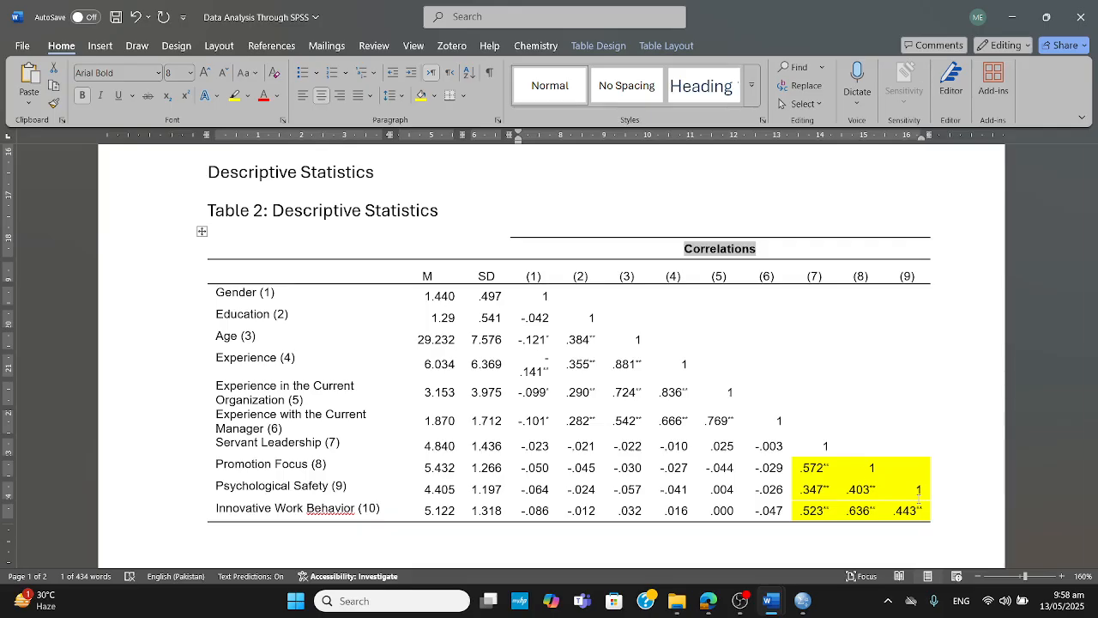
left_click_drag(830, 467, 801, 468)
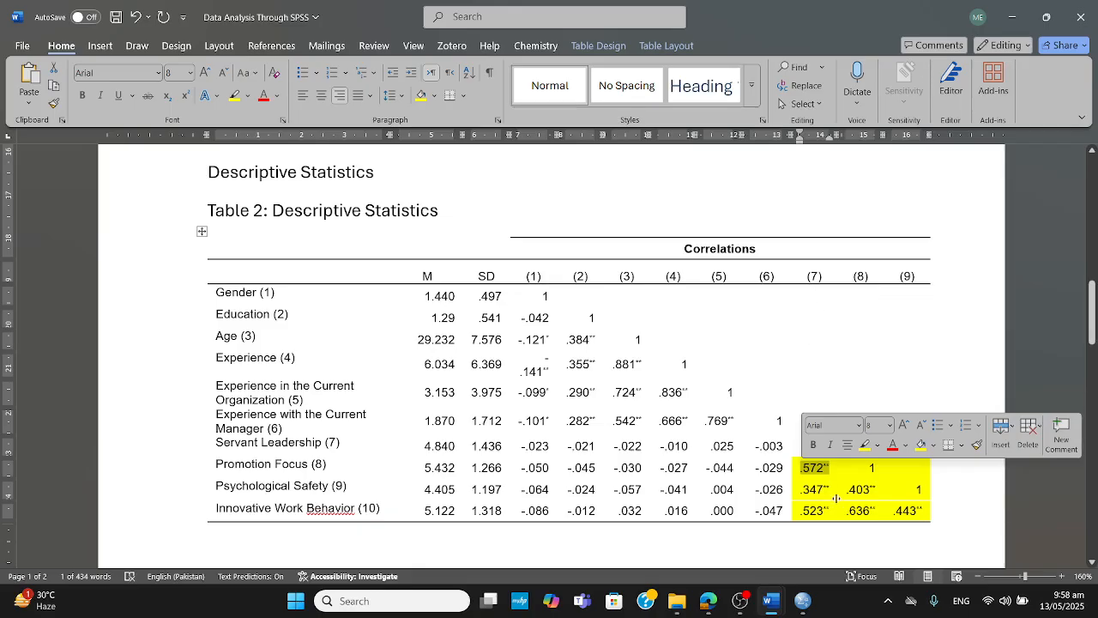
left_click_drag(874, 510, 849, 510)
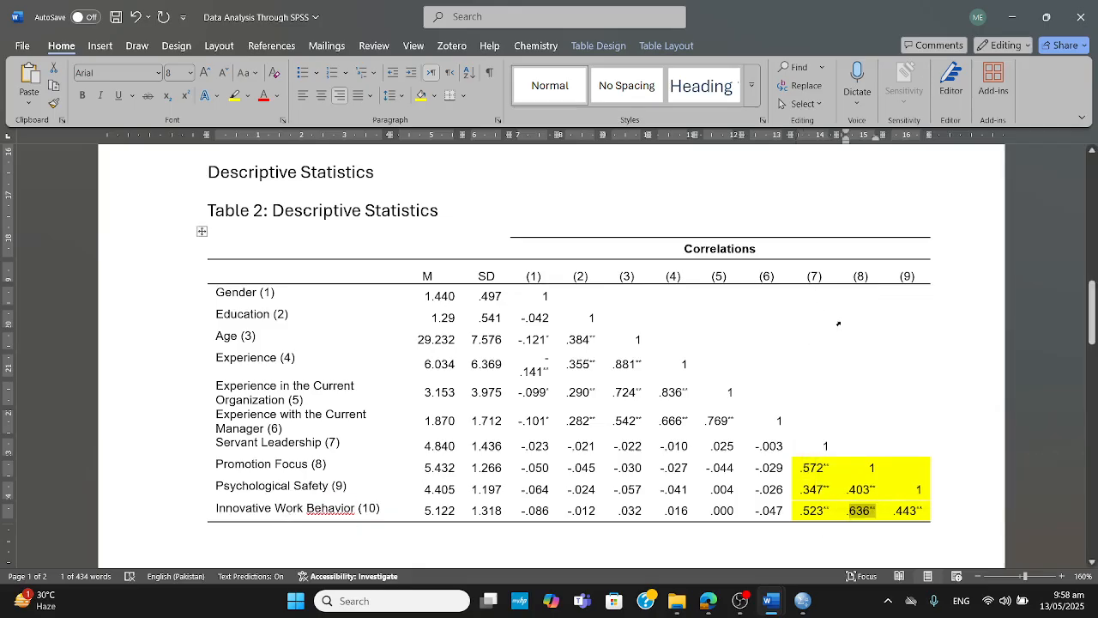
left_click(865, 510)
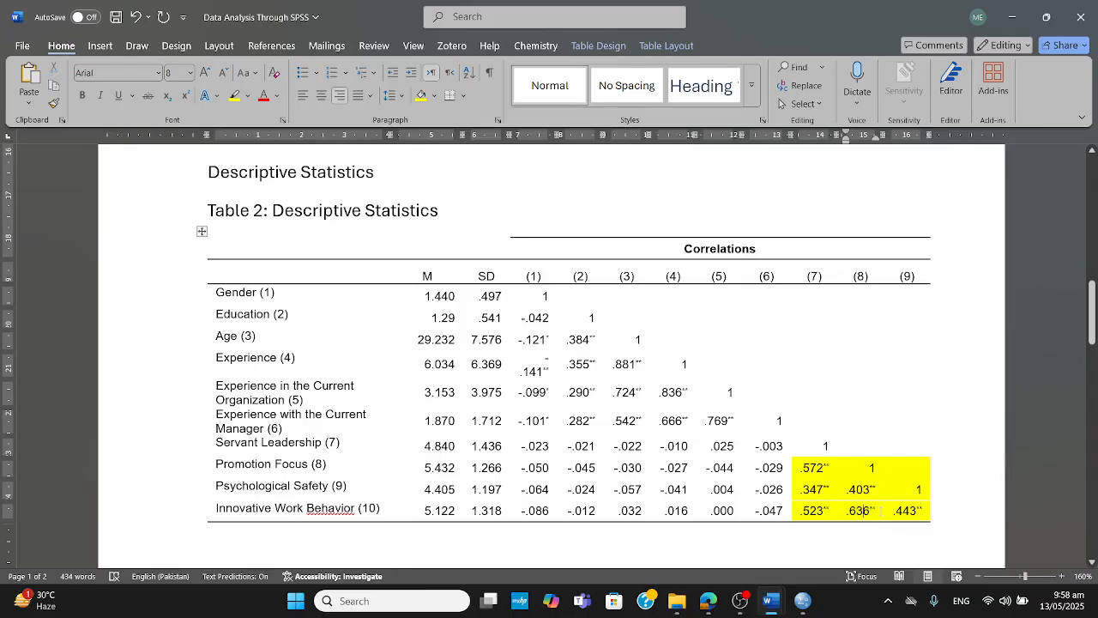
left_click_drag(880, 510, 872, 510)
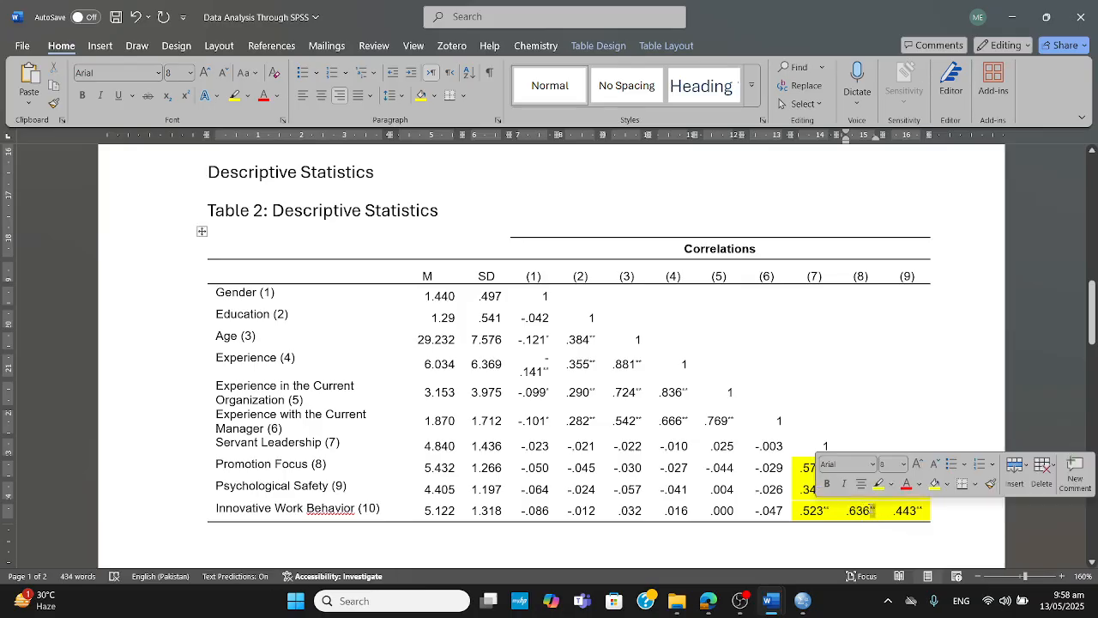
Examine the significance-level notes beneath Table 2 and hypotheses H1 to H3 in the Word document.
left_click(1092, 564)
left_click(1092, 564)
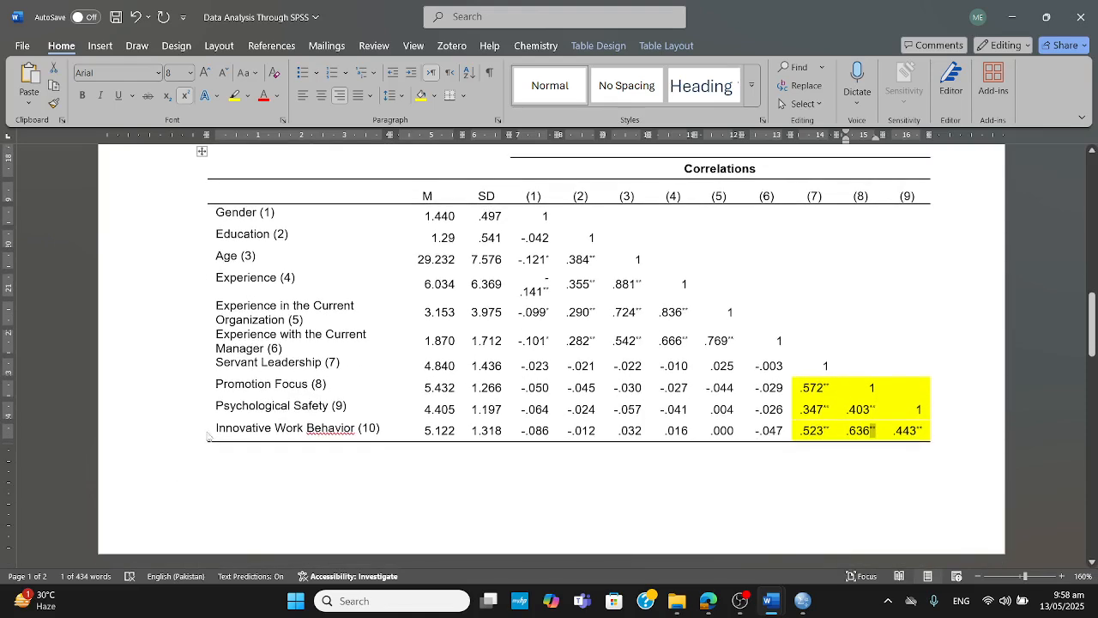
left_click(1092, 564)
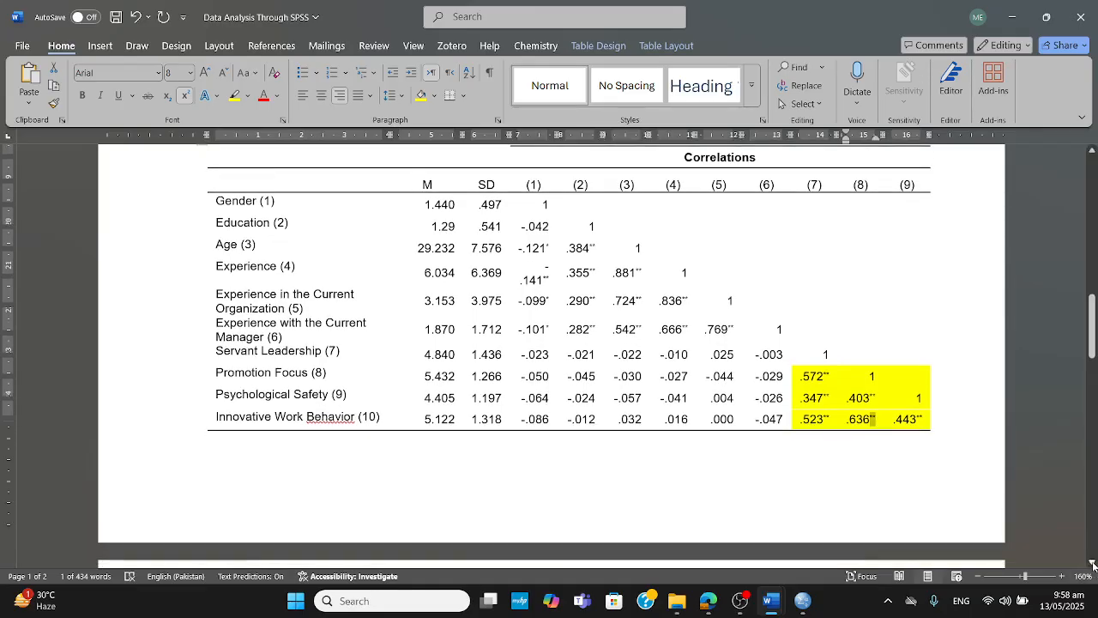
scroll(1092, 564, "down", 5)
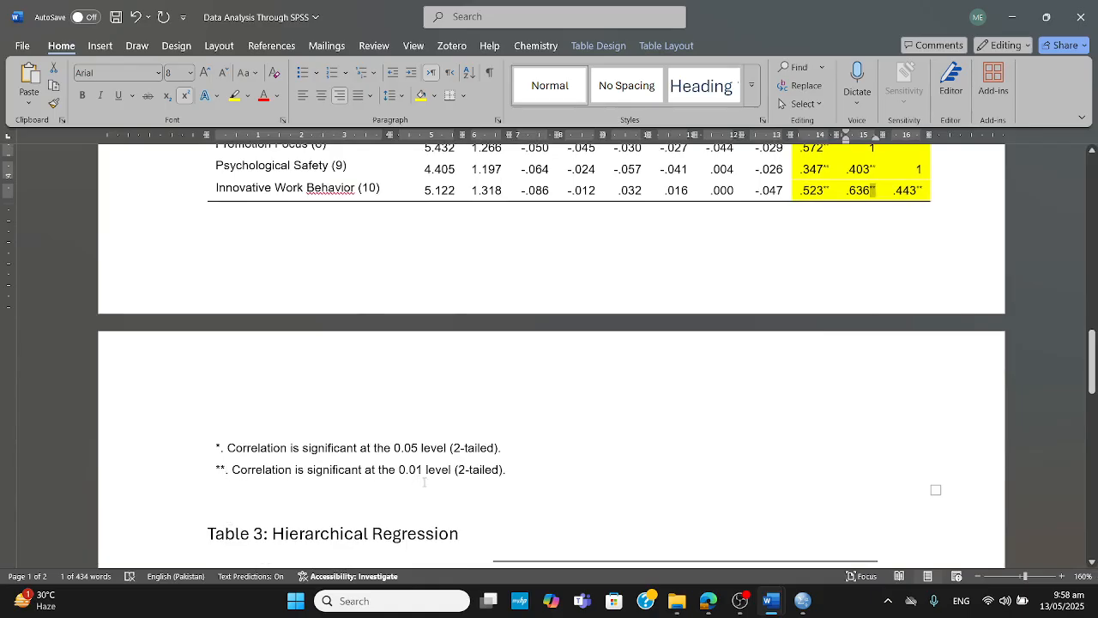
left_click(1093, 151)
left_click_drag(1093, 151, 1093, 151)
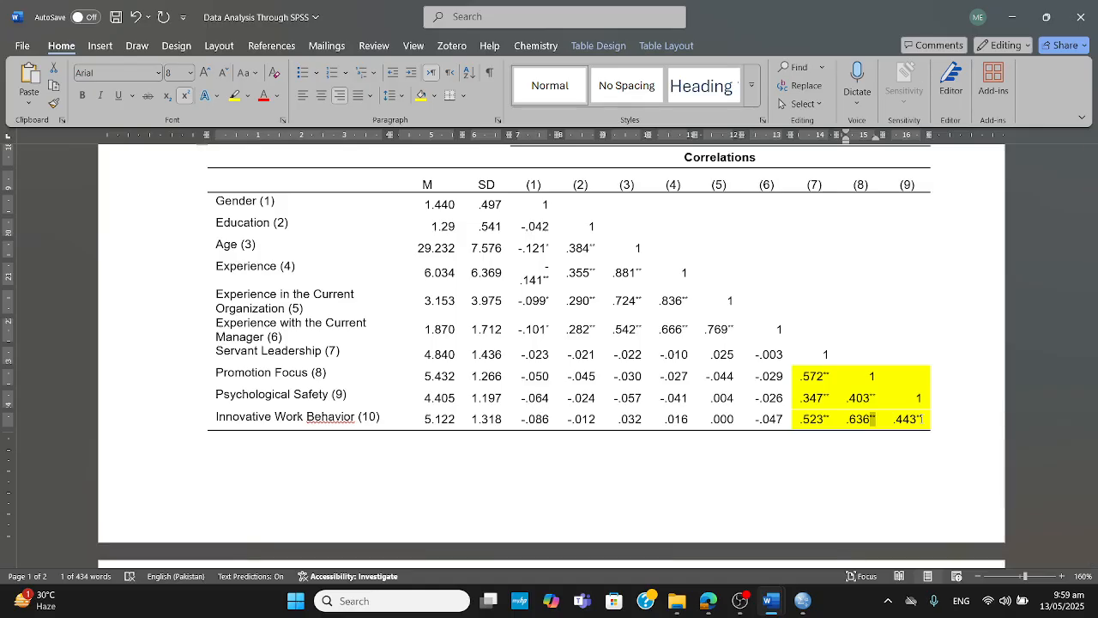
type("*")
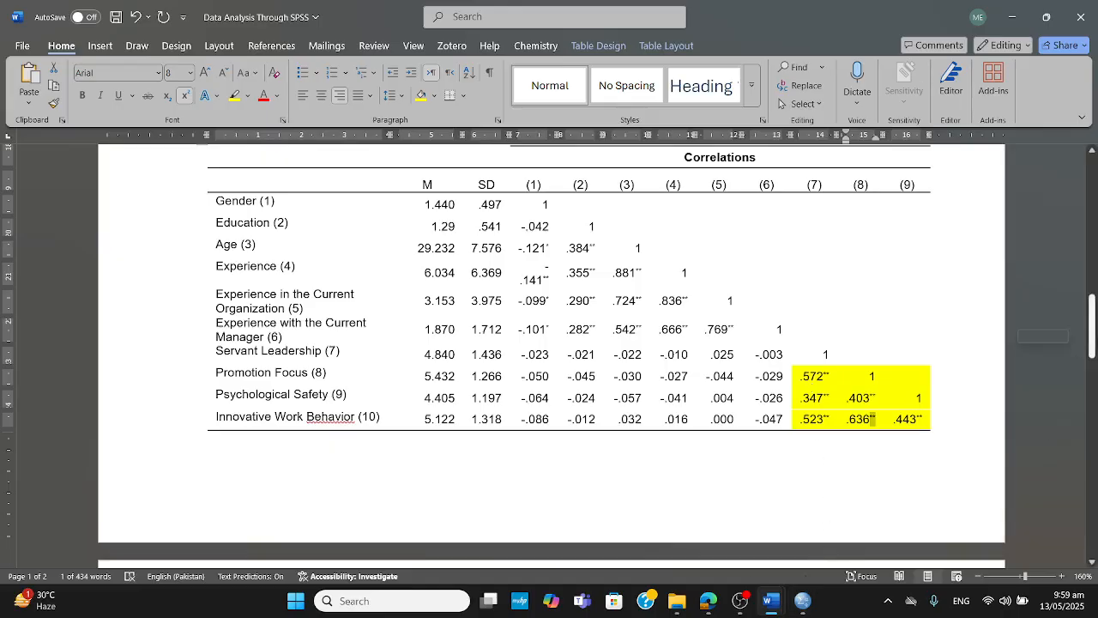
scroll(872, 418, "up", 10)
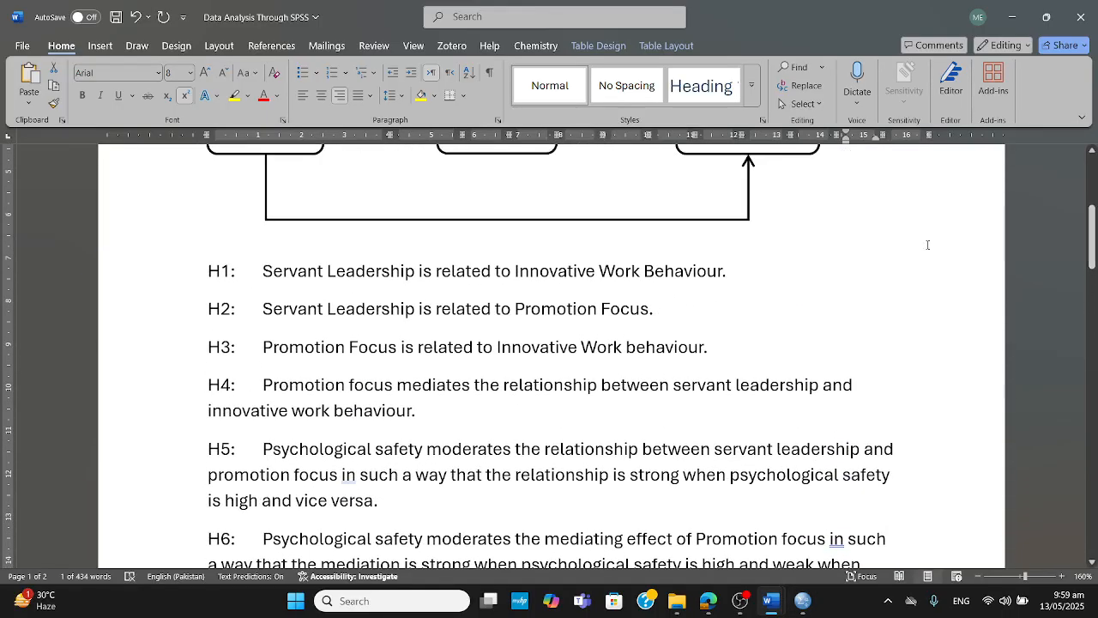
left_click_drag(211, 265, 742, 357)
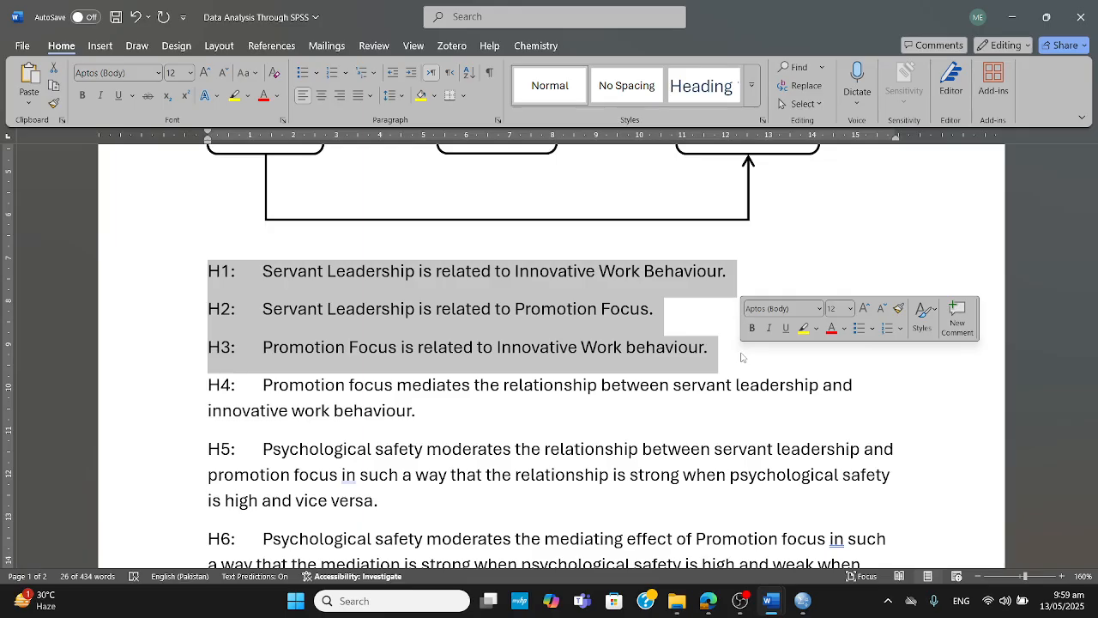
Switch to the SPSS Data dataset in SPSS and locate the SL and IWB columns needed for testing H1.
mouse_move(802, 600)
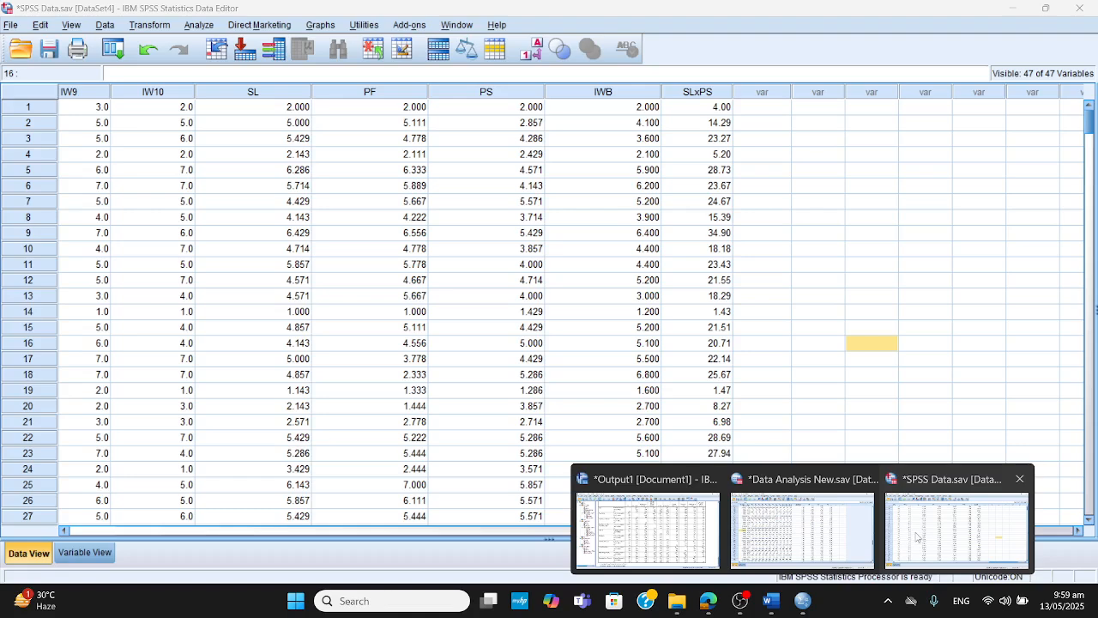
left_click(957, 525)
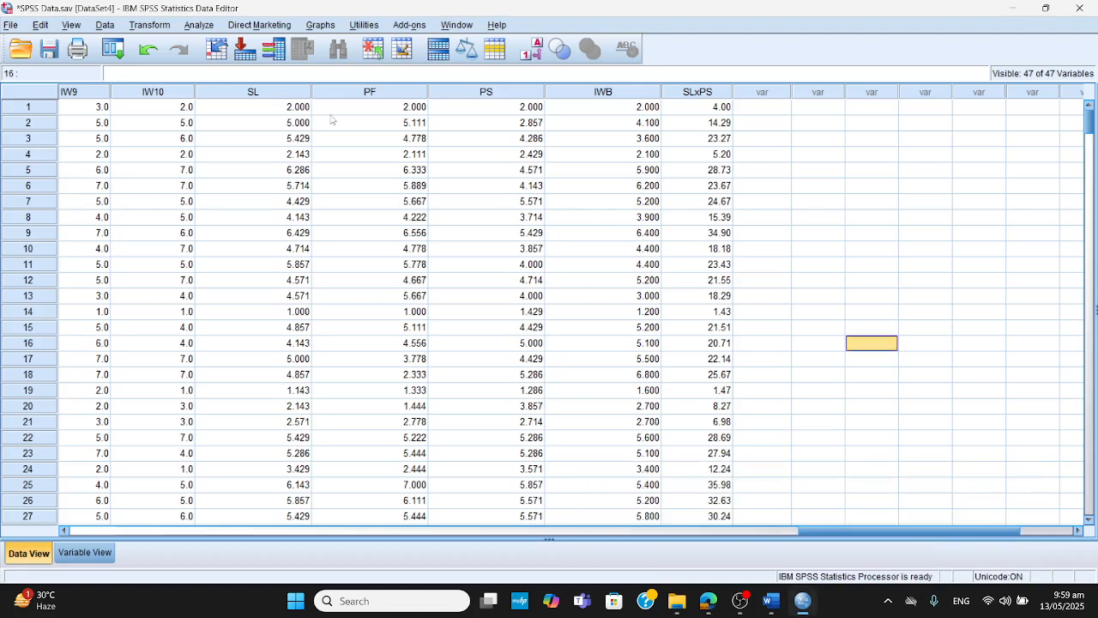
left_click_drag(266, 94, 367, 126)
left_click(331, 169)
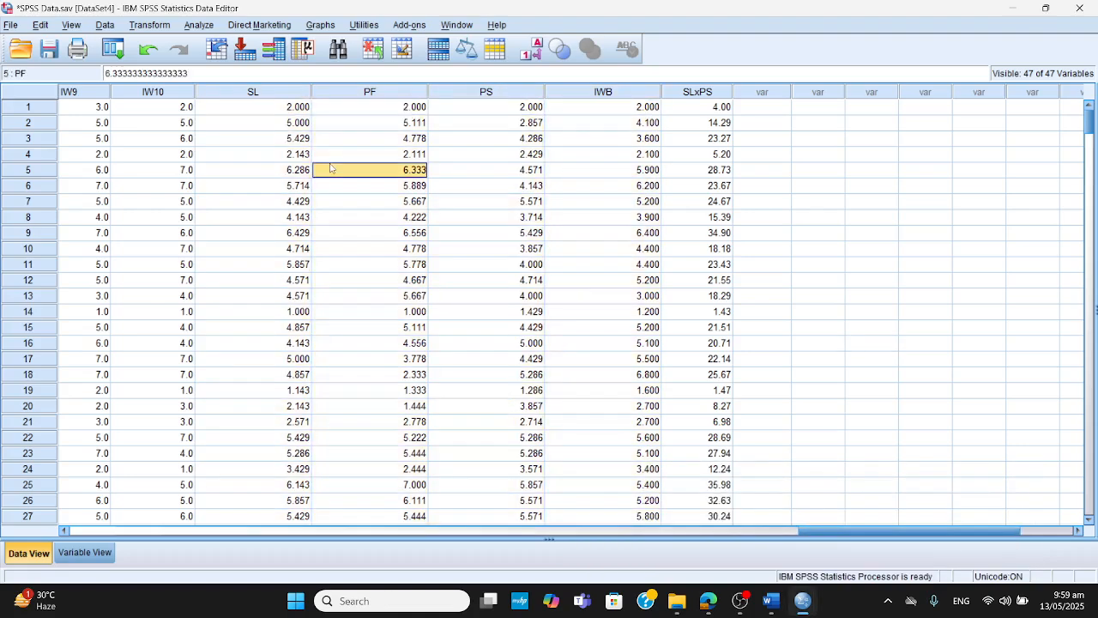
left_click(252, 95)
left_click(613, 94, "ctrl")
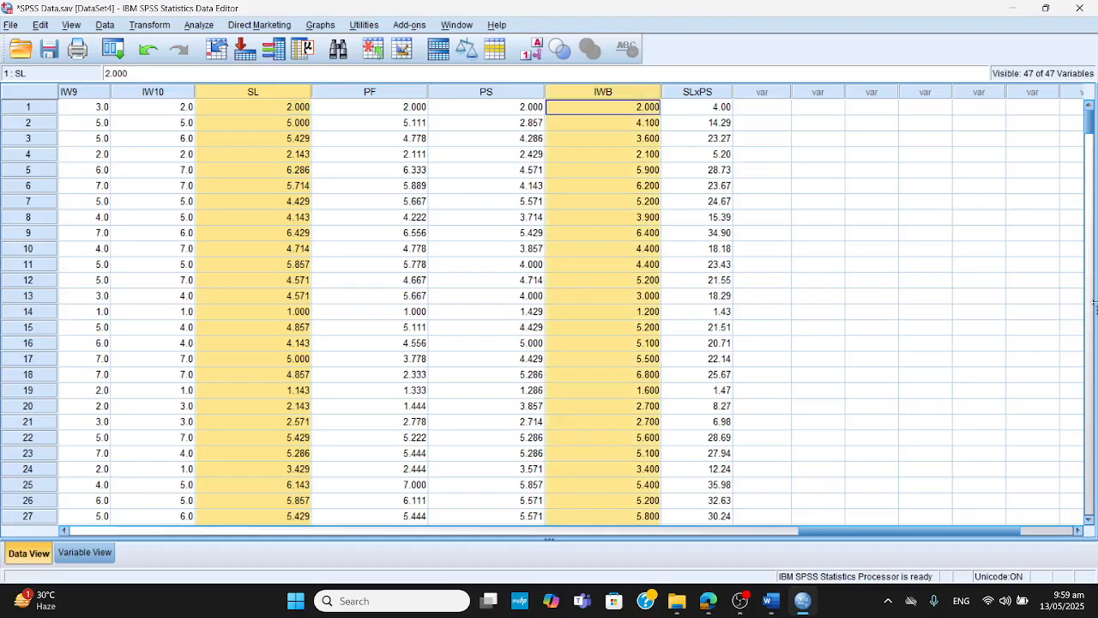
left_click(871, 217)
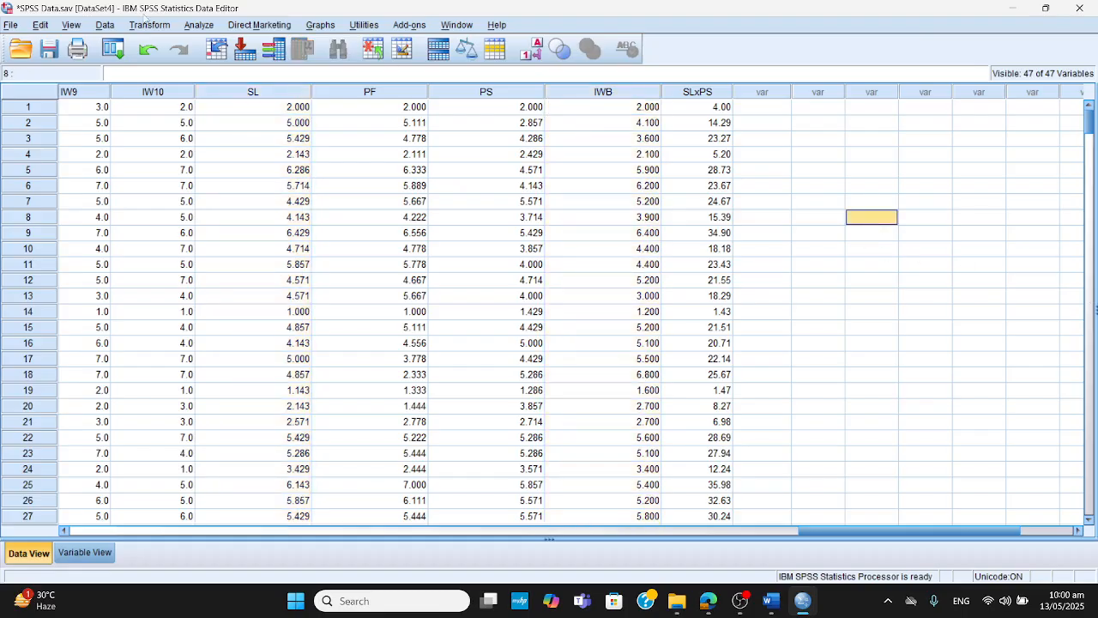
Set up a Linear Regression with Innovative Work Behavior as the dependent variable and Servant Leadership as the independent variable.
left_click(204, 25)
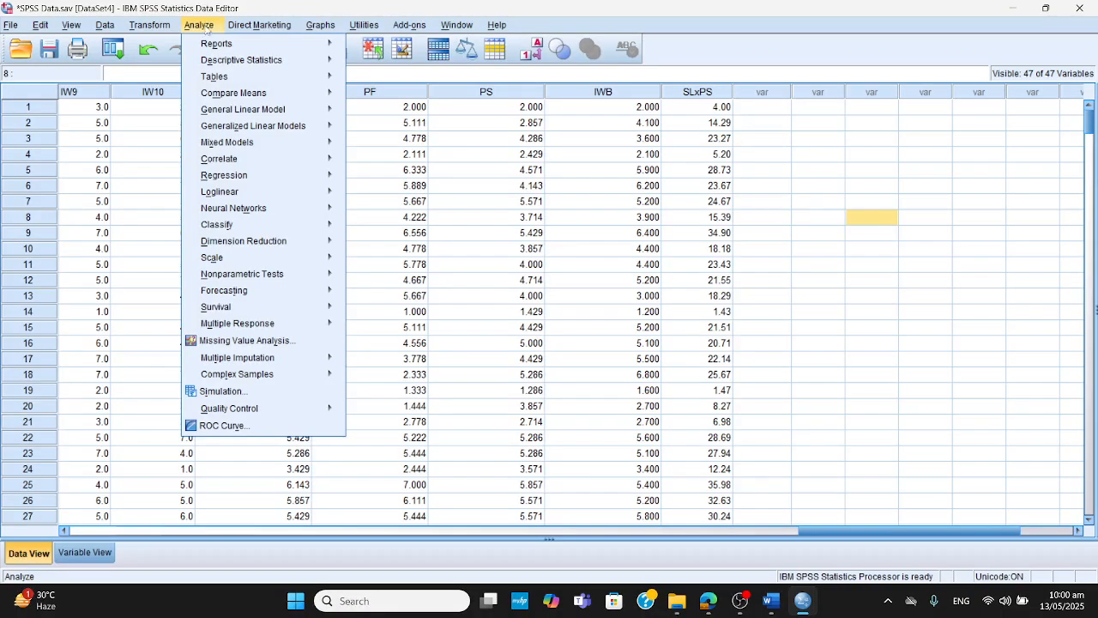
mouse_move(268, 179)
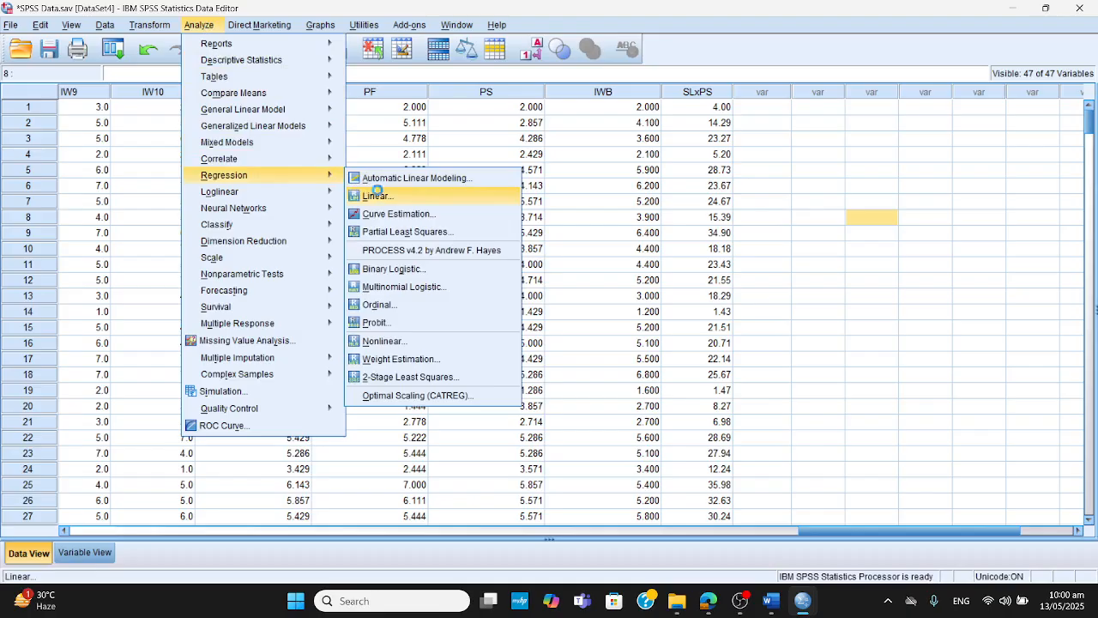
left_click(375, 197)
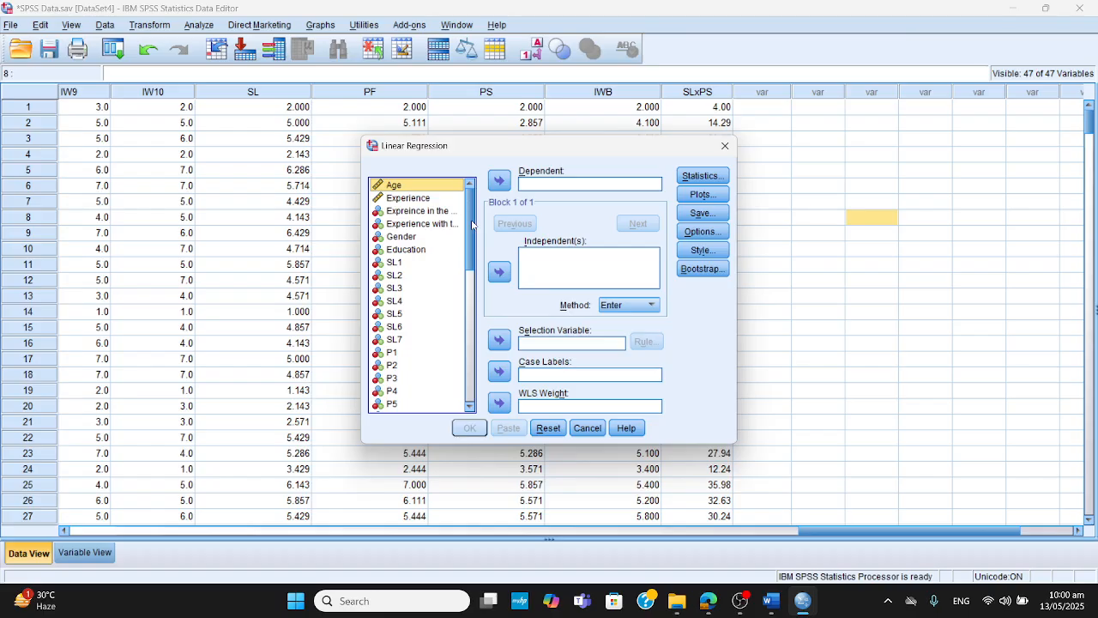
left_click_drag(472, 227, 484, 362)
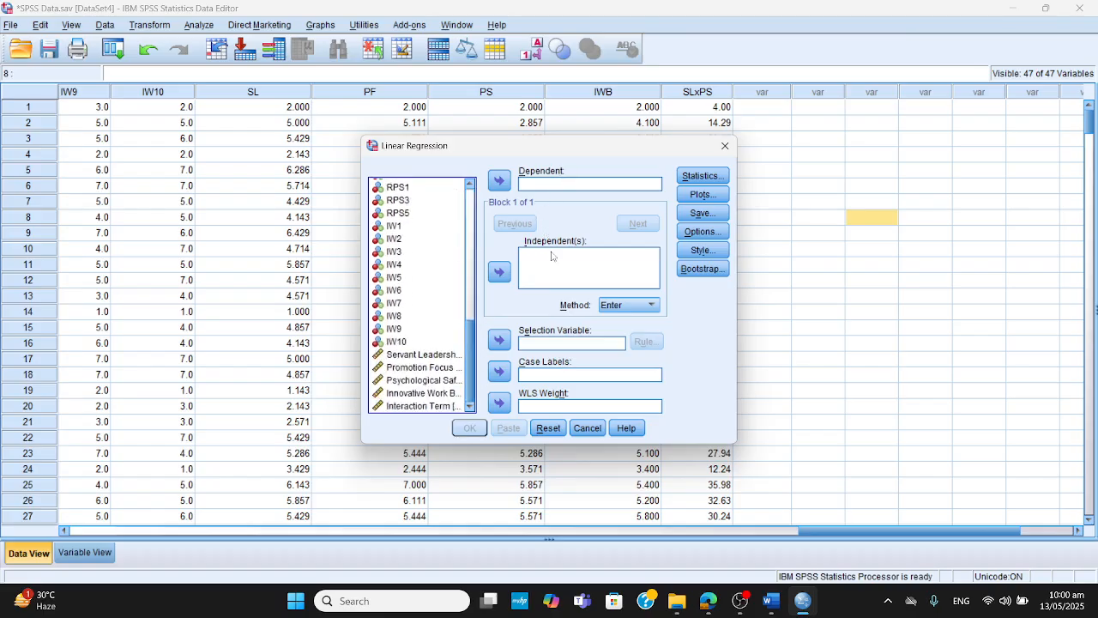
left_click(422, 393)
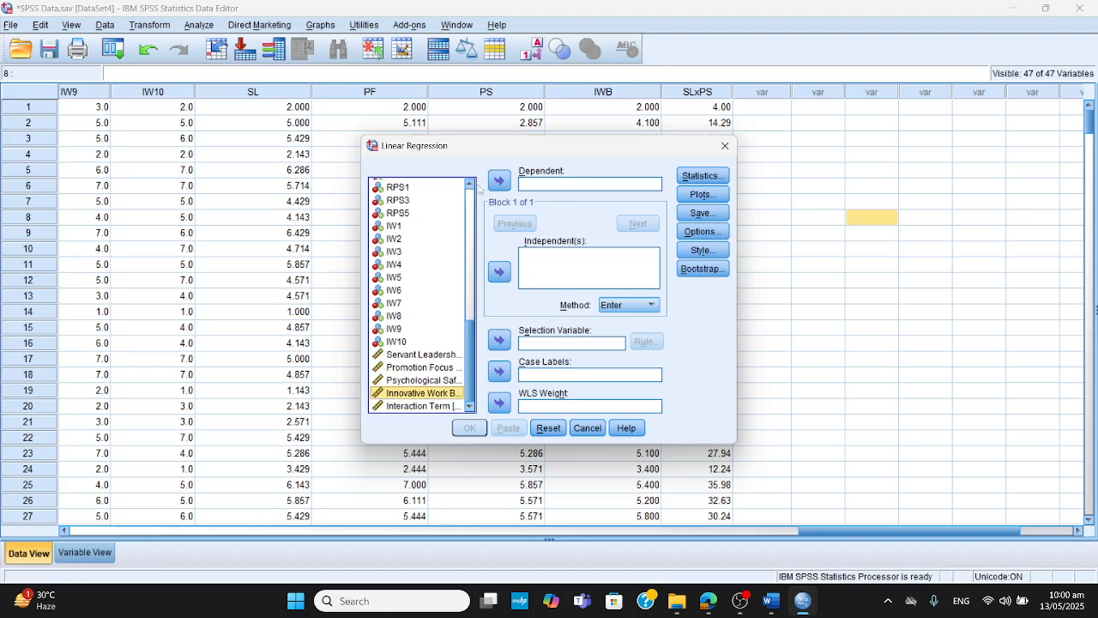
left_click(500, 181)
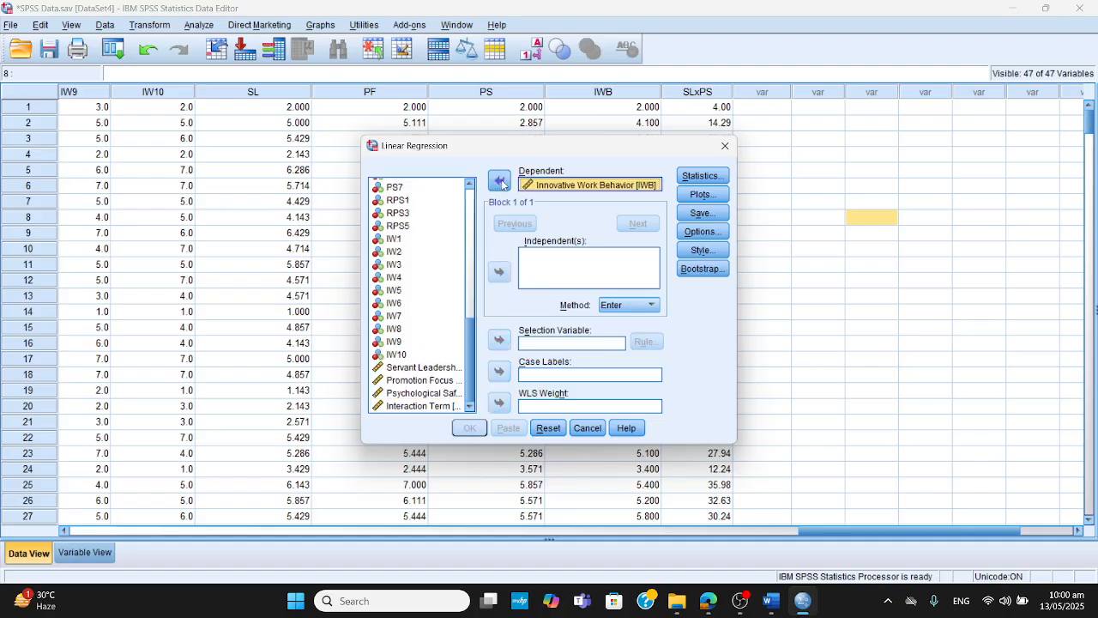
left_click(440, 367)
left_click(499, 271)
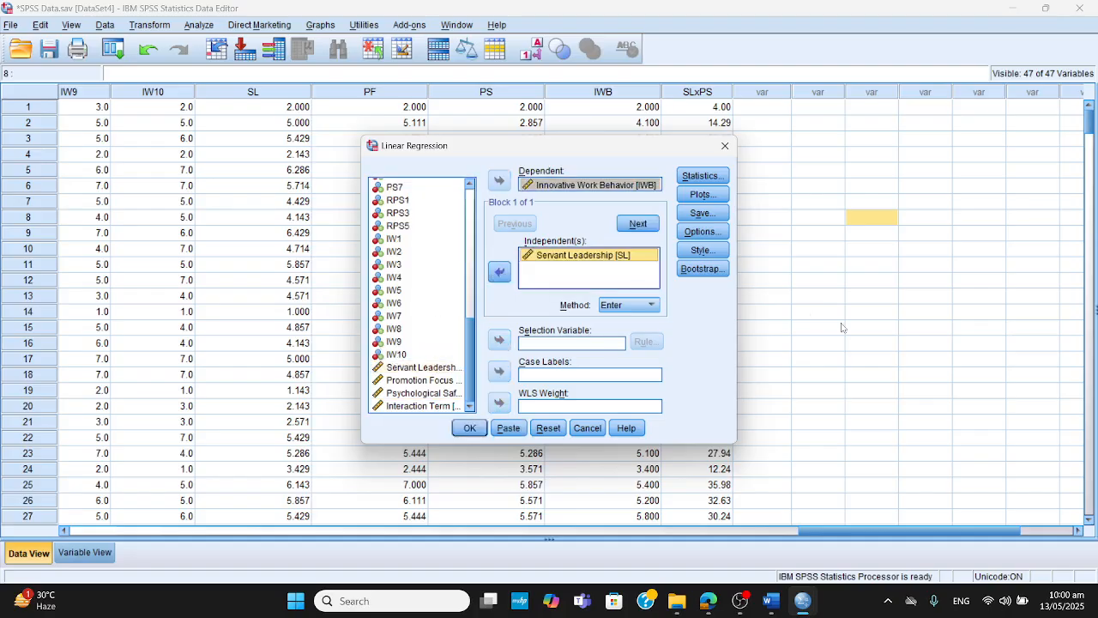
Keep only Estimates and Model fit as the requested regression statistics and run the analysis.
left_click(717, 177)
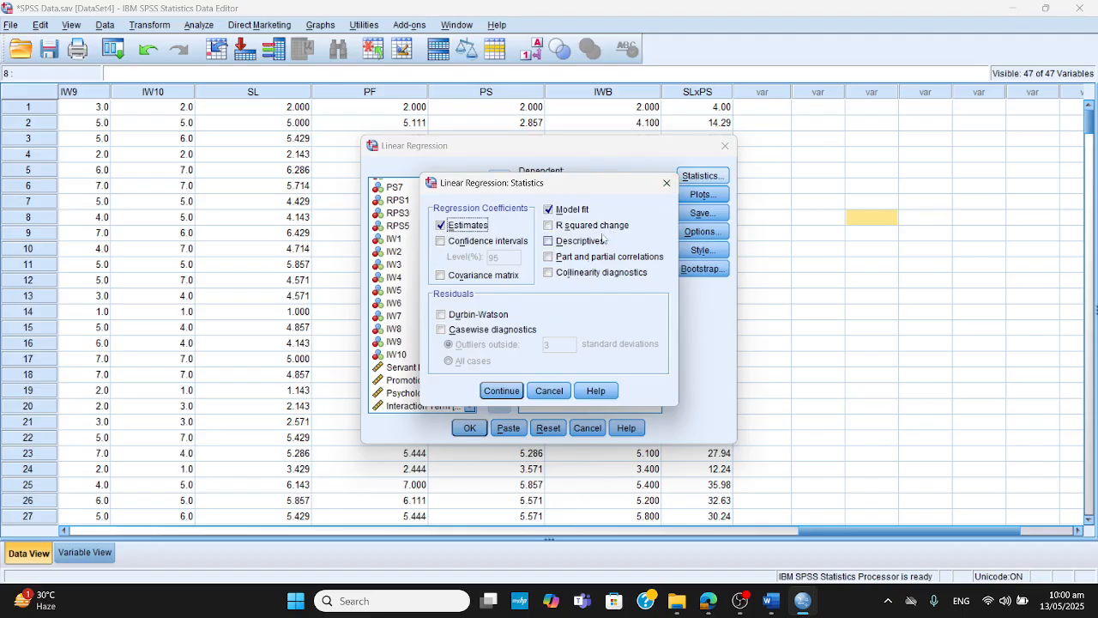
left_click(513, 391)
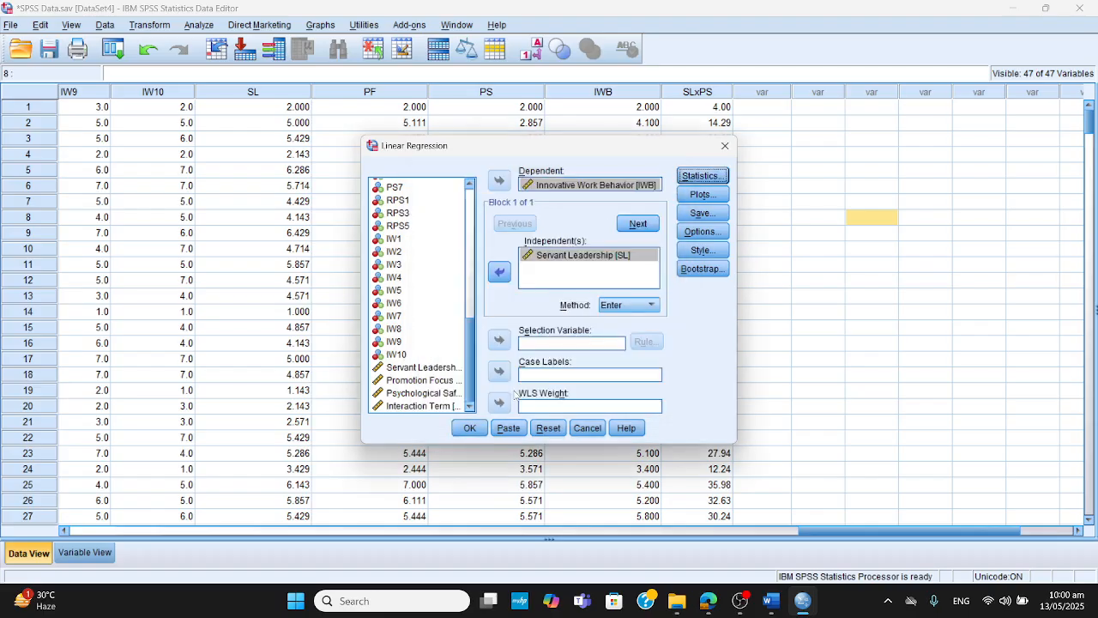
left_click(470, 428)
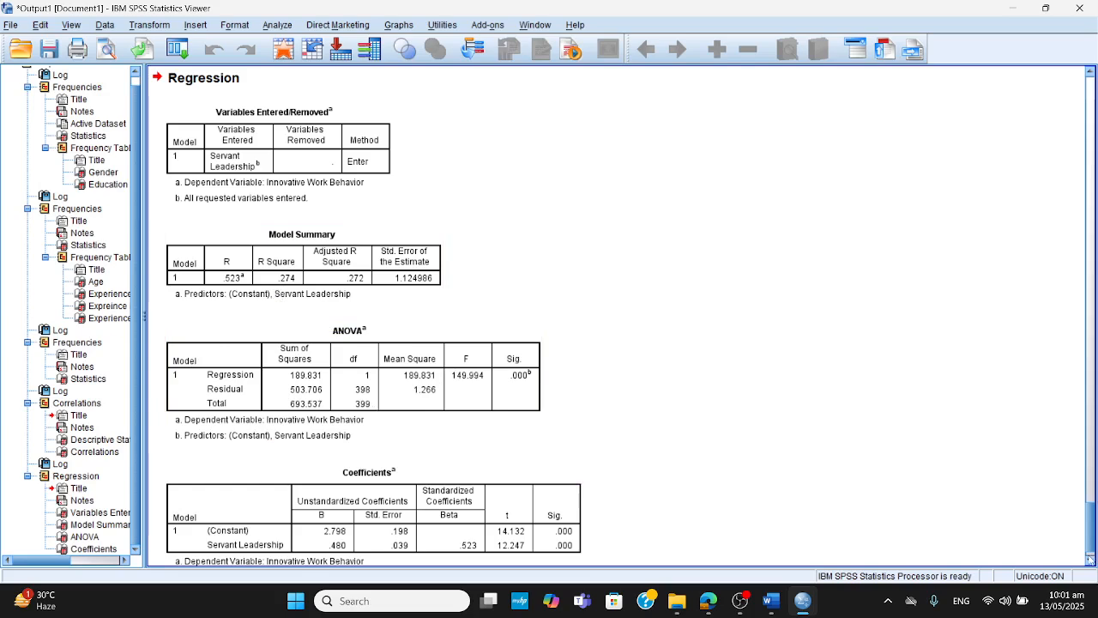
Examine the regression output, then switch to Data Analysis Through SPSS in Word and review the Promotion Focus and Innovative Work Behavior models in Table 3.
scroll(1094, 521, "down", 1)
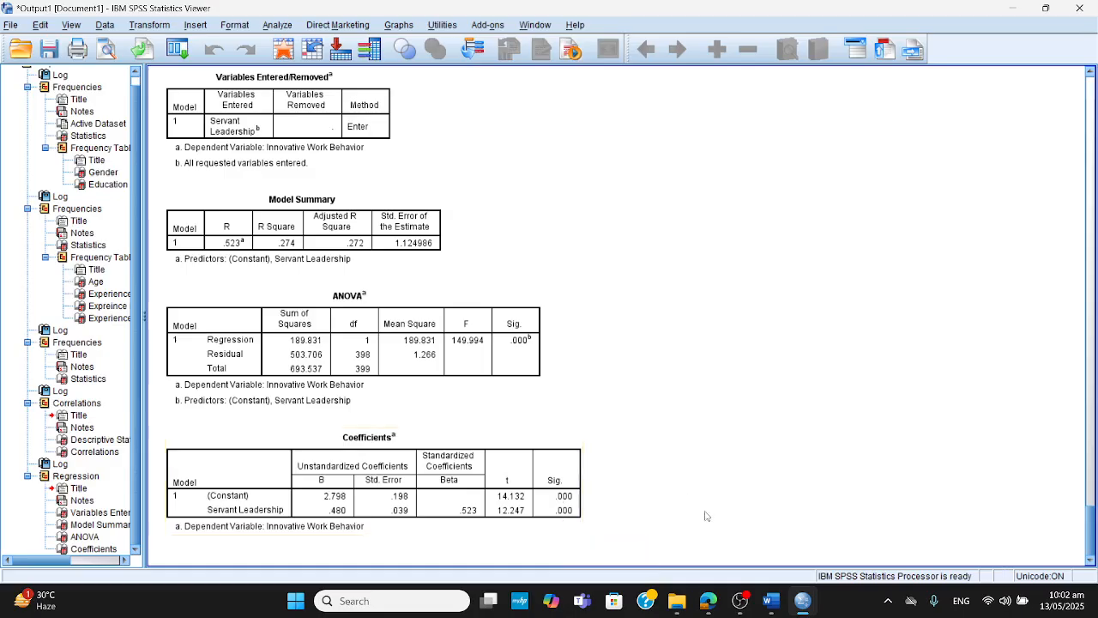
mouse_move(774, 601)
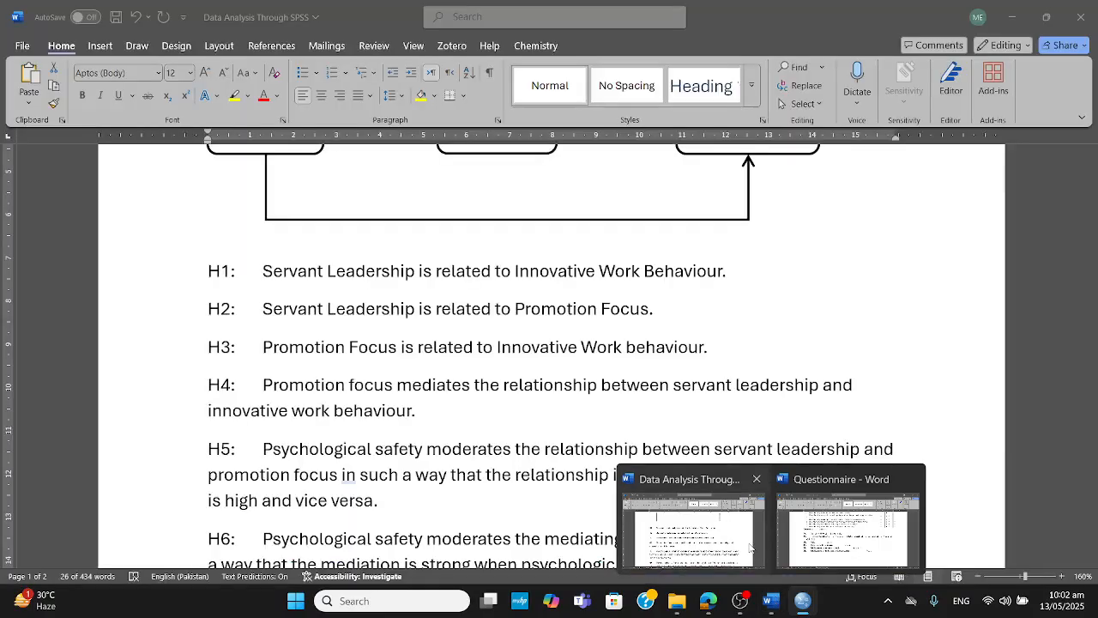
left_click(750, 547)
left_click_drag(1091, 285, 1093, 391)
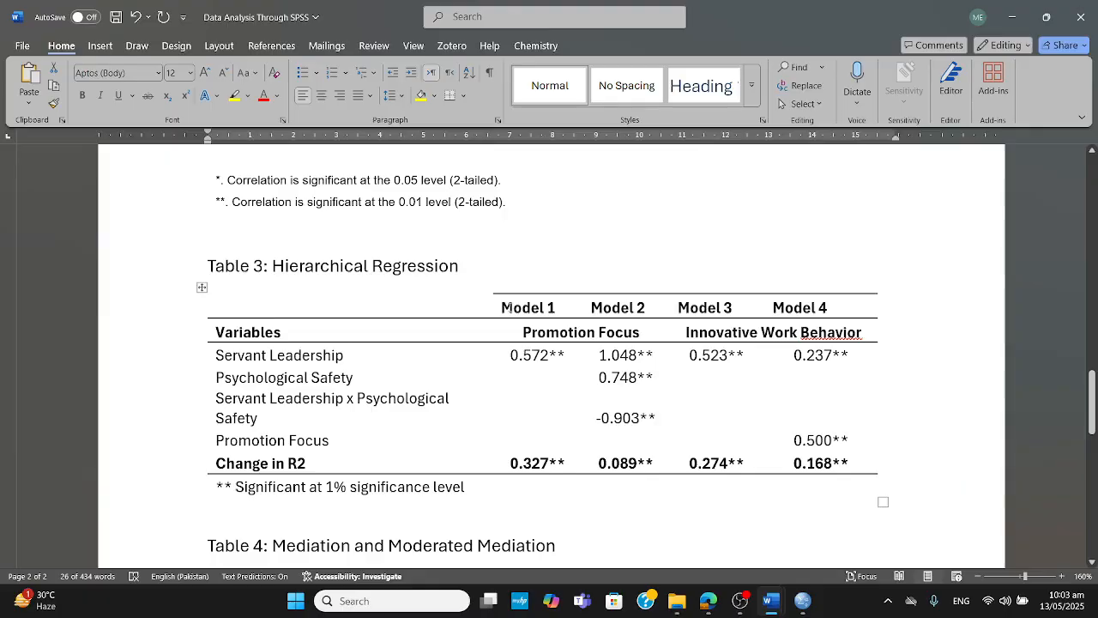
left_click_drag(641, 331, 523, 309)
left_click_drag(592, 307, 639, 311)
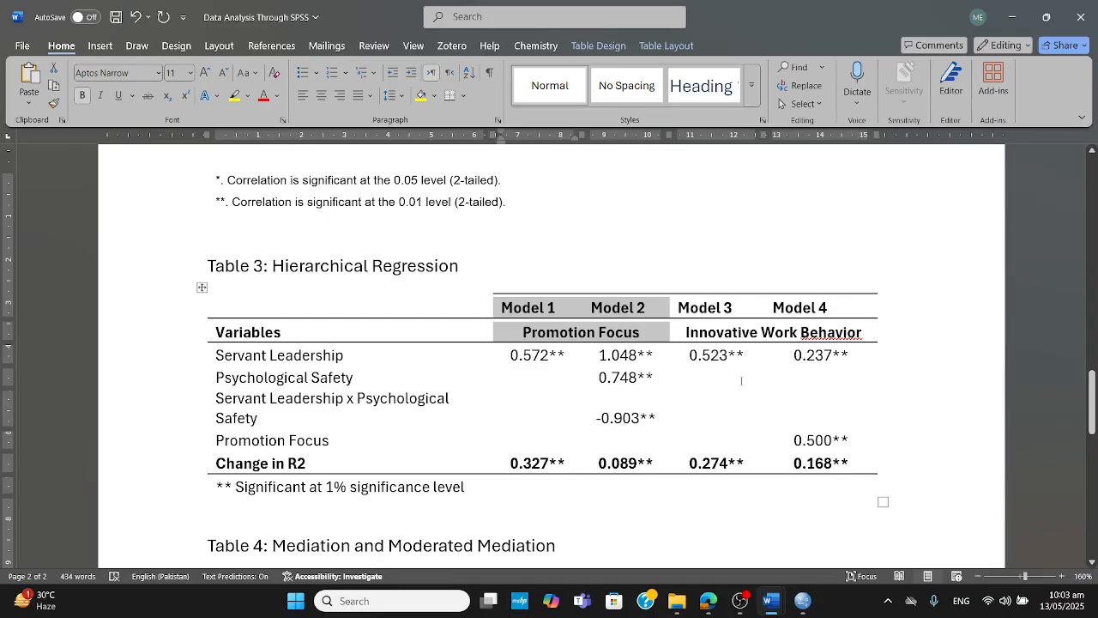
left_click(866, 467)
left_click_drag(862, 467, 682, 307)
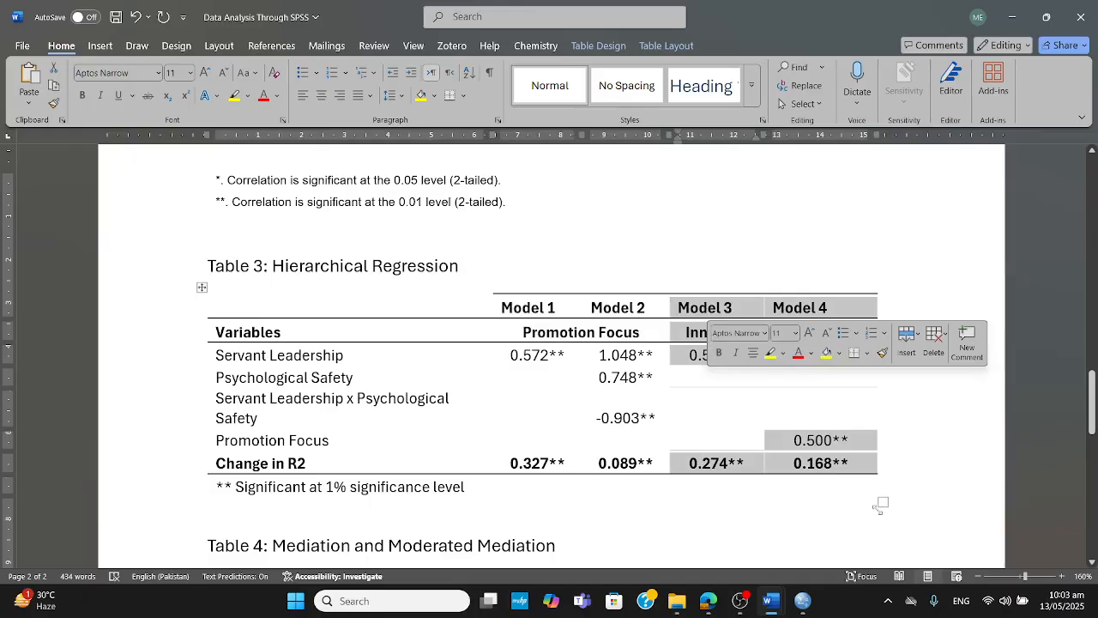
left_click(765, 505)
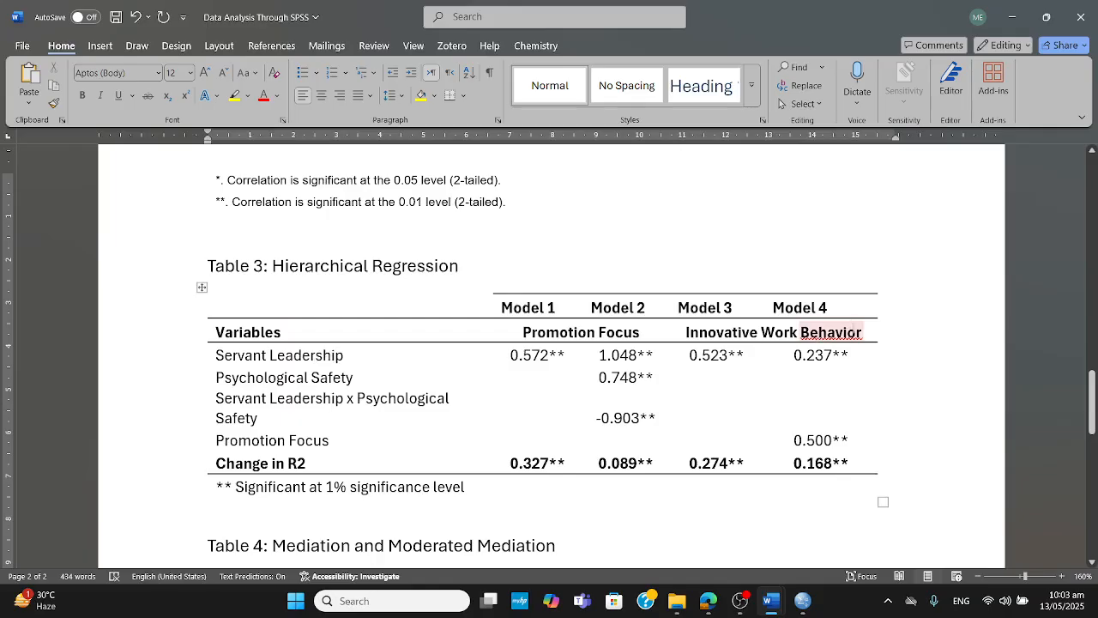
Examine Table 3's Servant Leadership coefficient in Model 3 and the Servant Leadership and Promotion Focus coefficients in Model 4.
left_click_drag(690, 356, 743, 358)
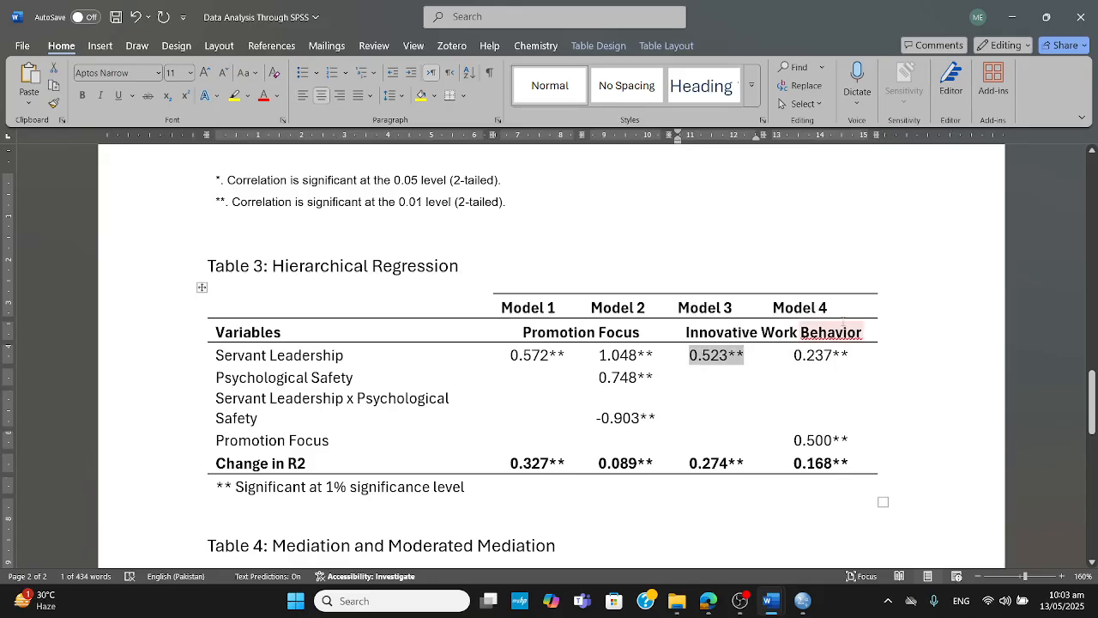
left_click(843, 323)
left_click(866, 512)
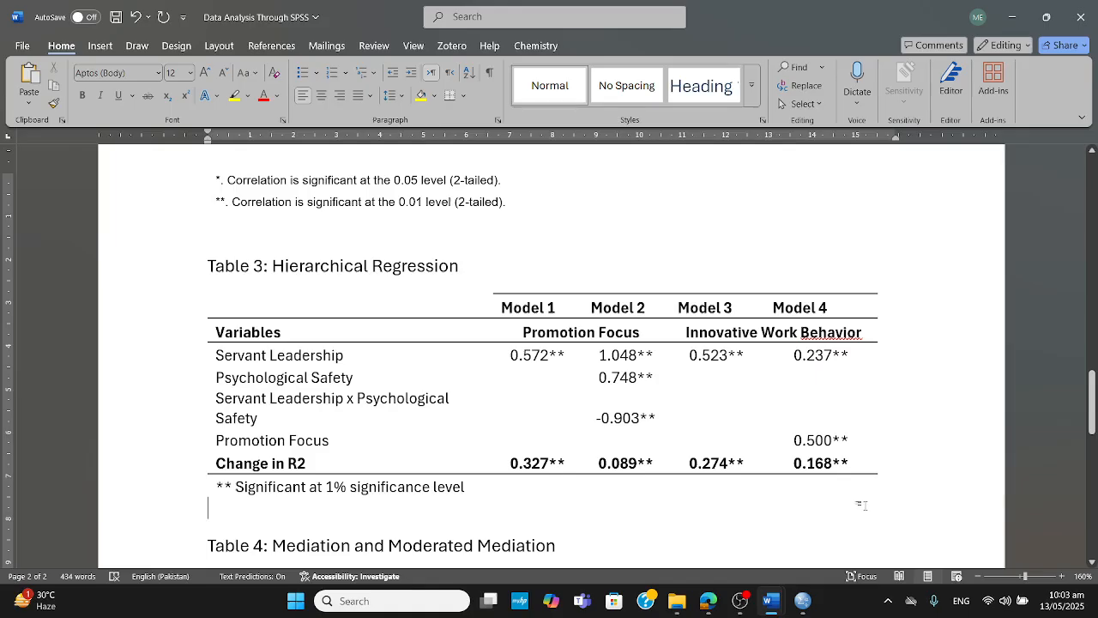
left_click_drag(853, 443, 798, 357)
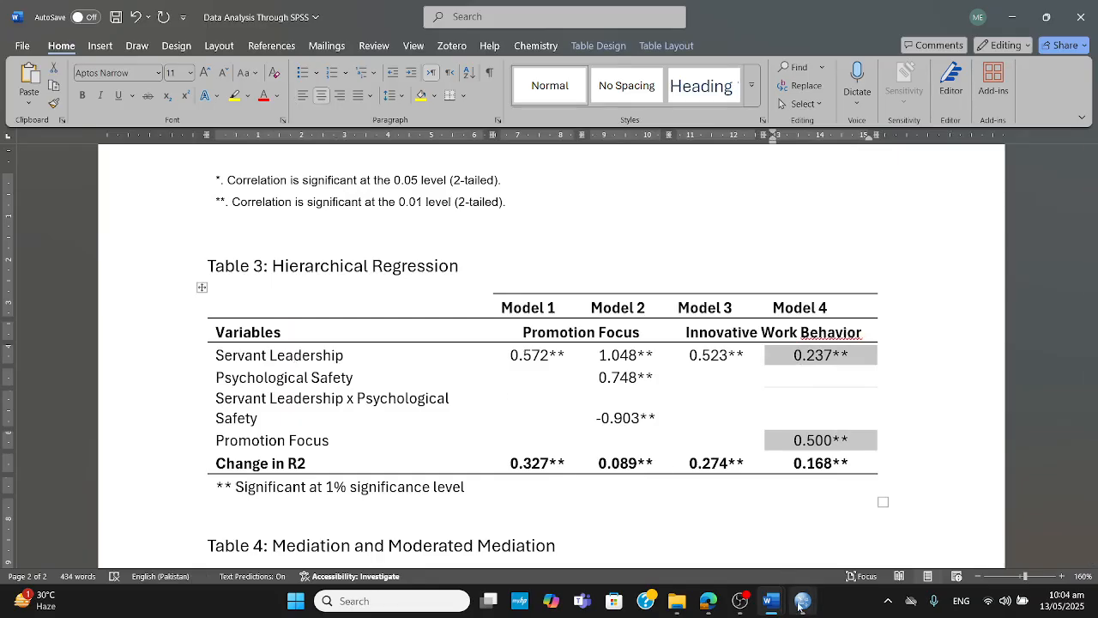
Switch to the SPSS Data dataset and start a second predictor block in the Linear Regression for Innovative Work Behavior.
mouse_move(803, 604)
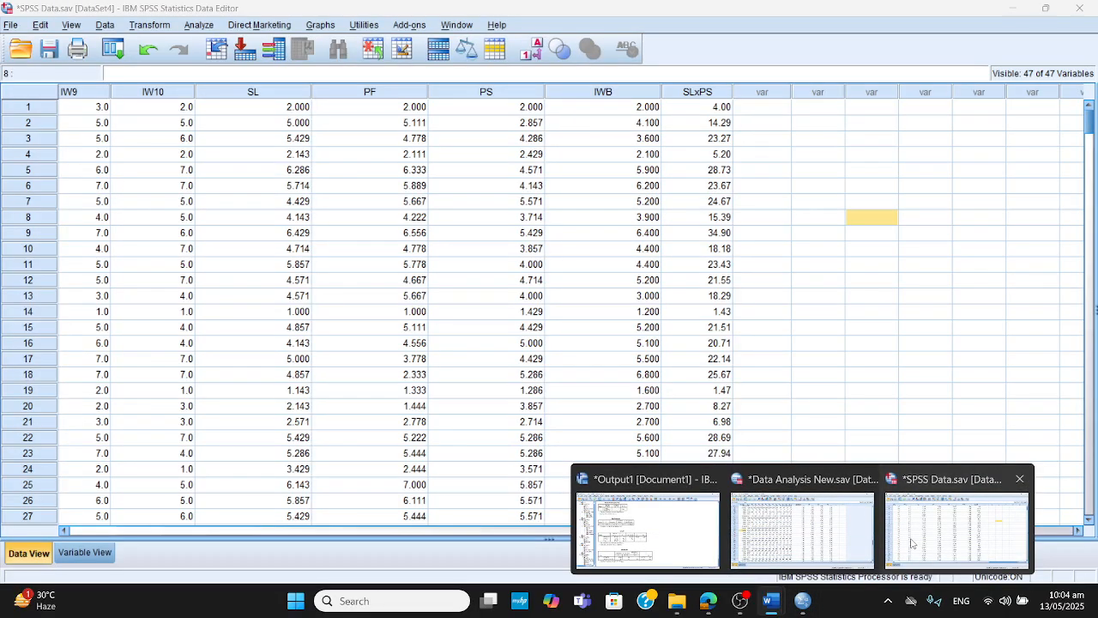
left_click(912, 542)
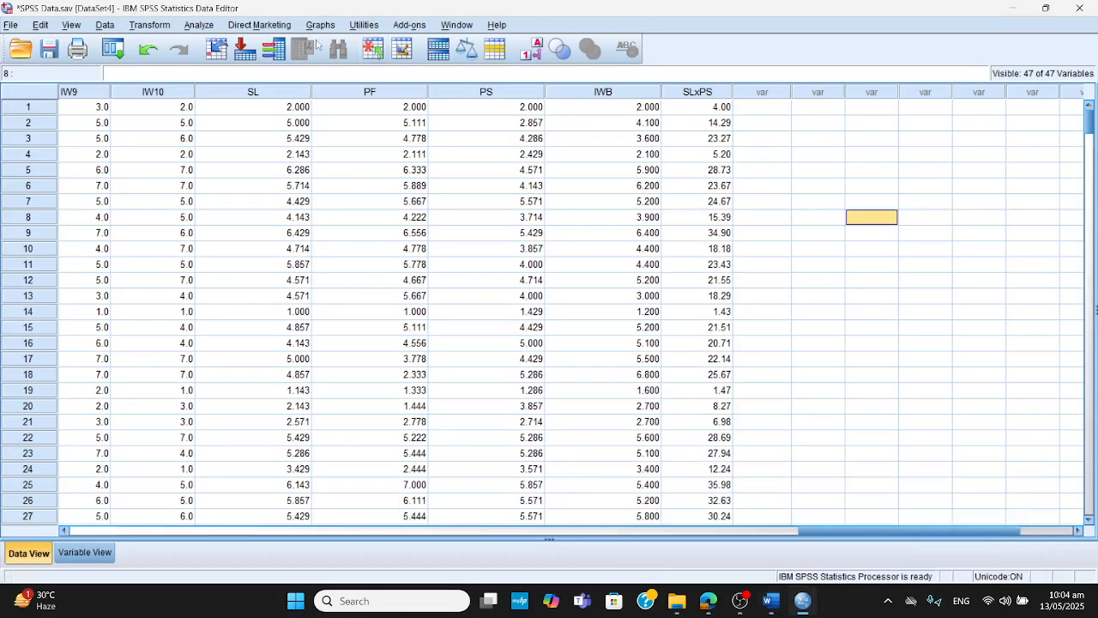
left_click(199, 24)
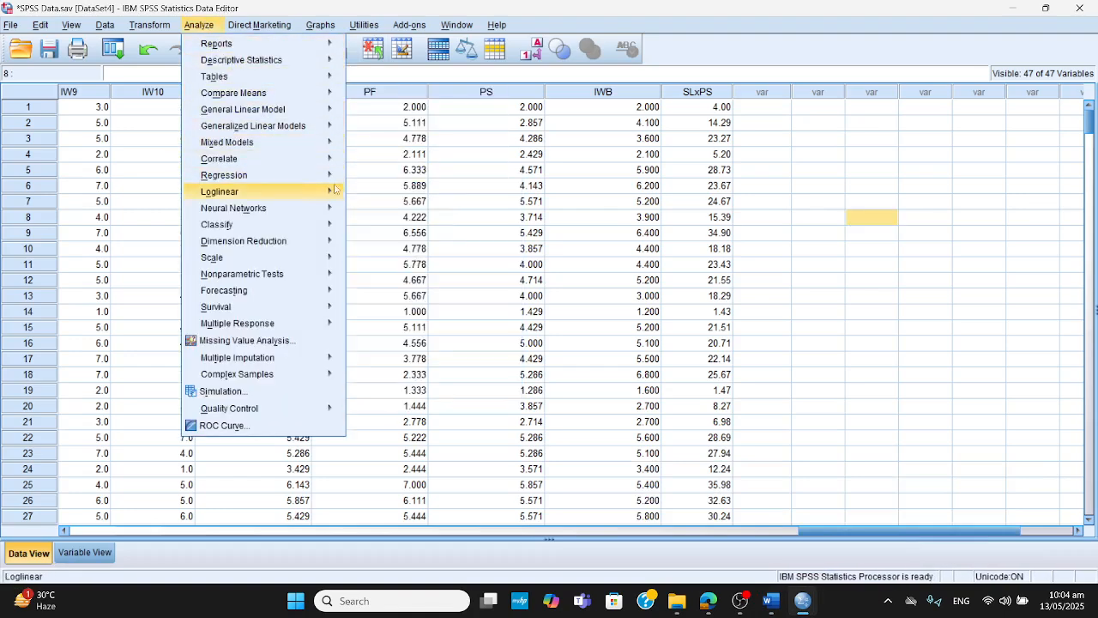
mouse_move(308, 177)
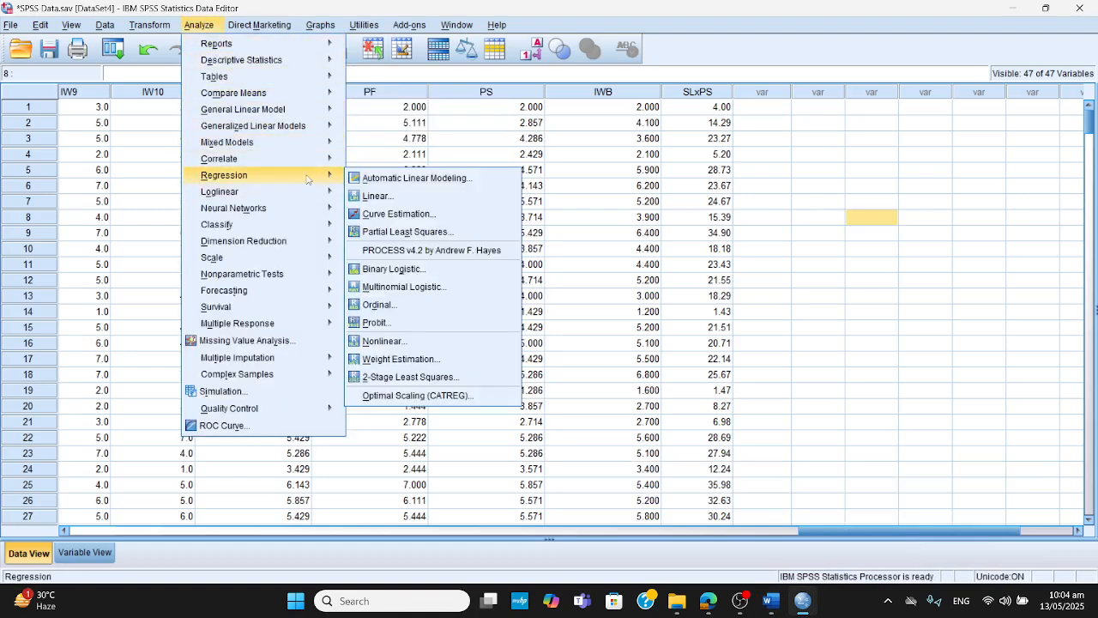
left_click(397, 202)
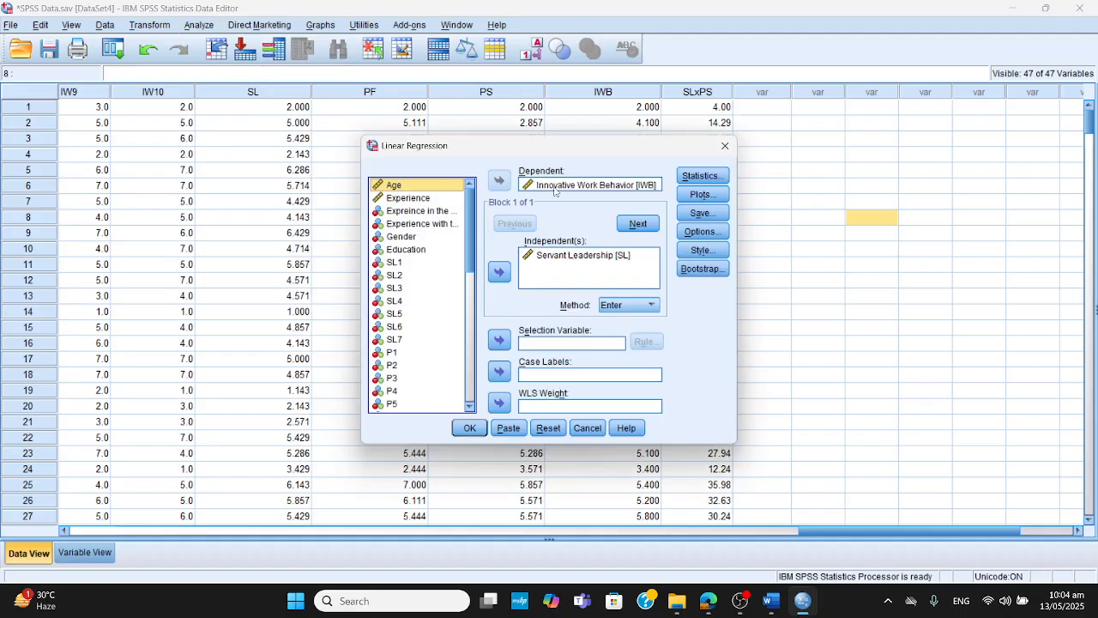
left_click(574, 263)
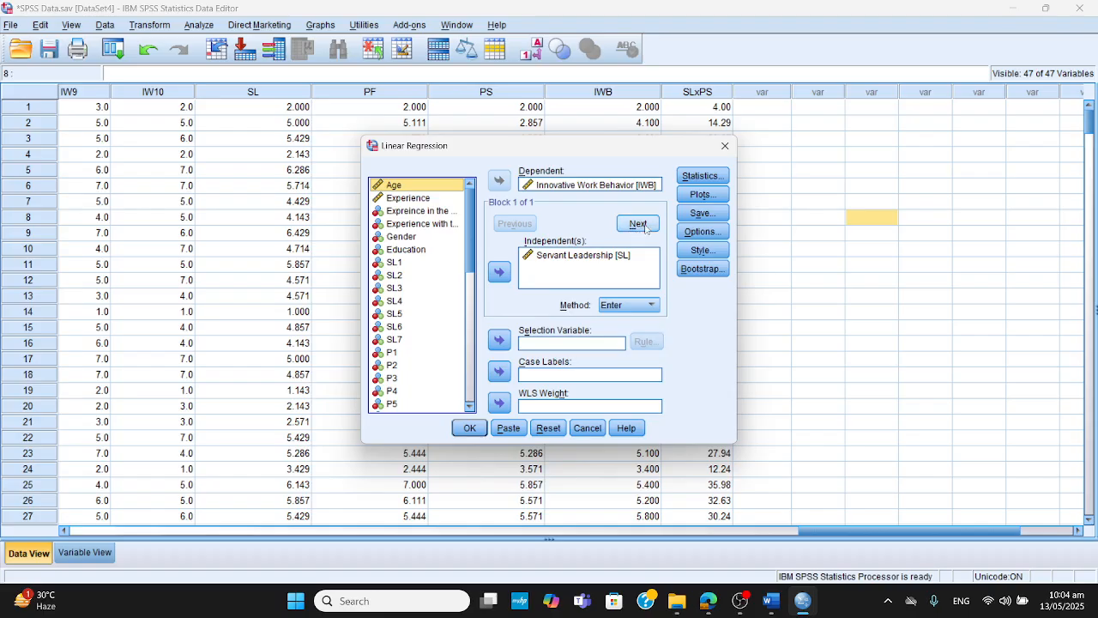
left_click(639, 224)
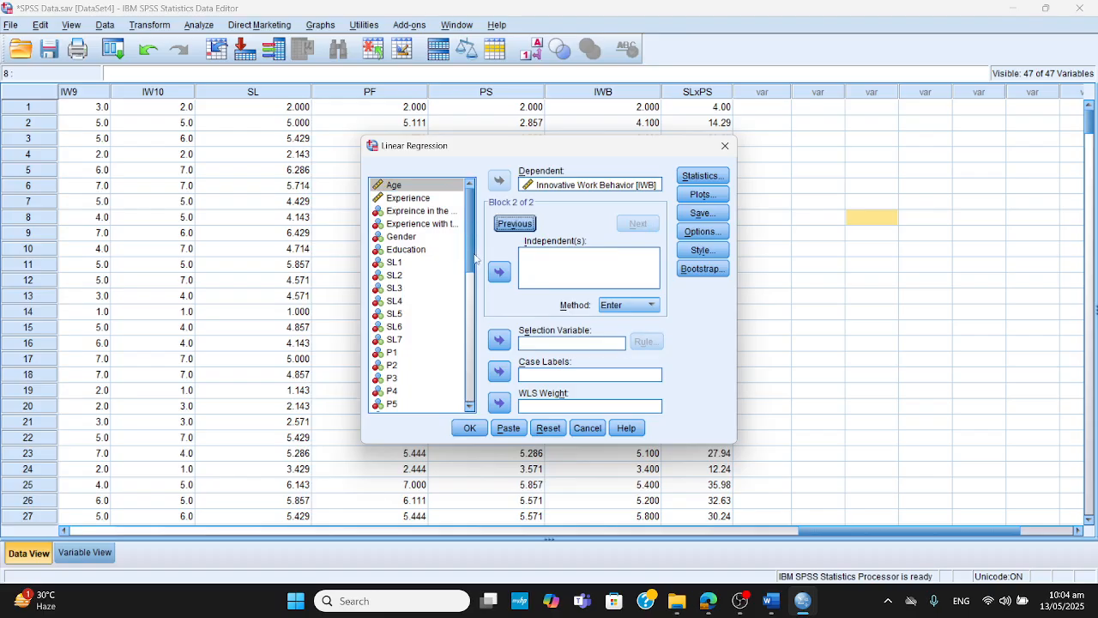
Add Servant Leadership and Promotion Focus as Block 2 independent variables and check the predictors in both blocks.
scroll(471, 254, "down", 10)
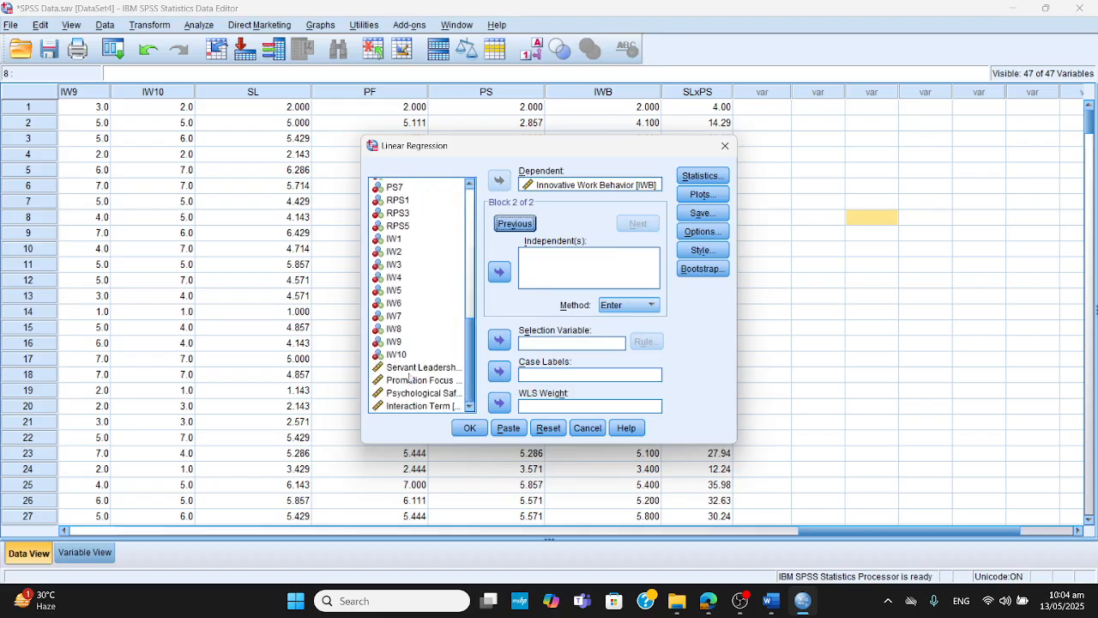
left_click(421, 369)
double_click(421, 370)
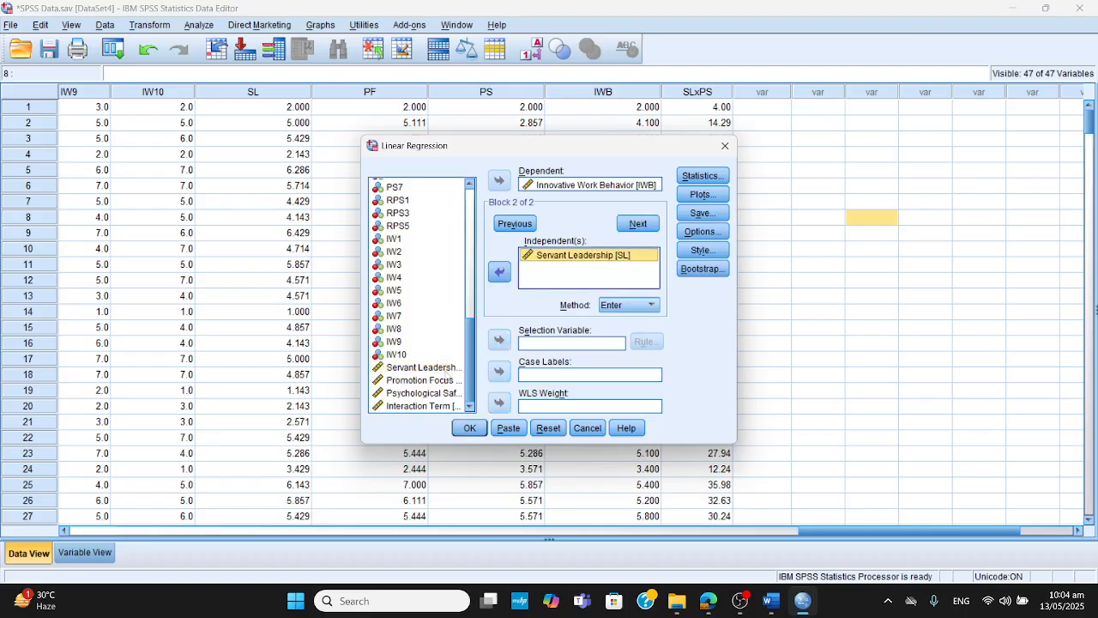
left_click(425, 380)
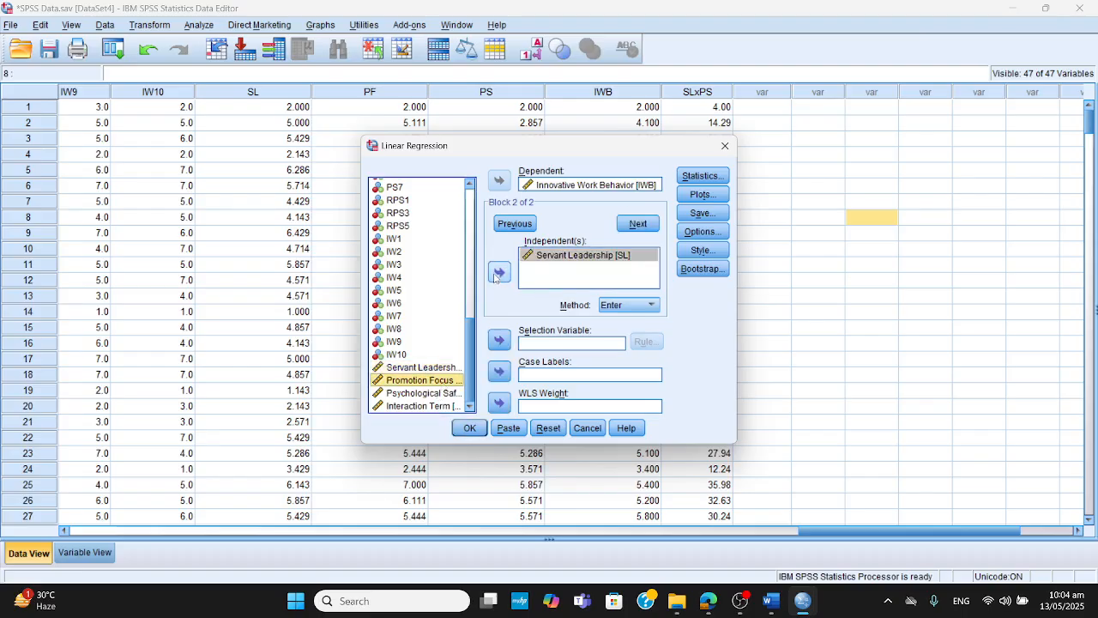
left_click(498, 273)
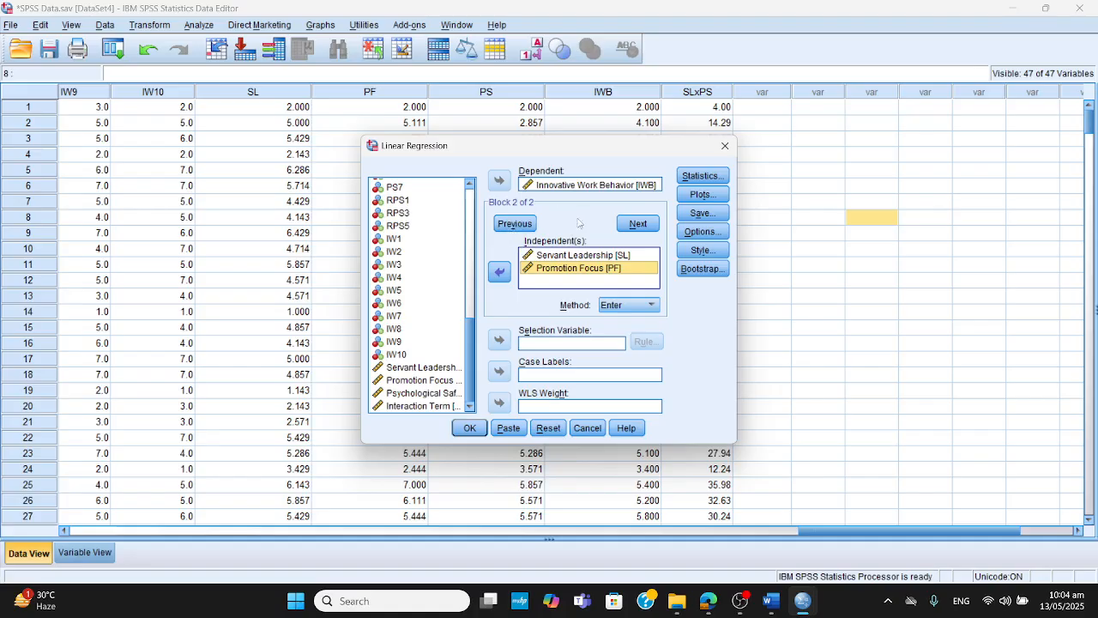
left_click(515, 225)
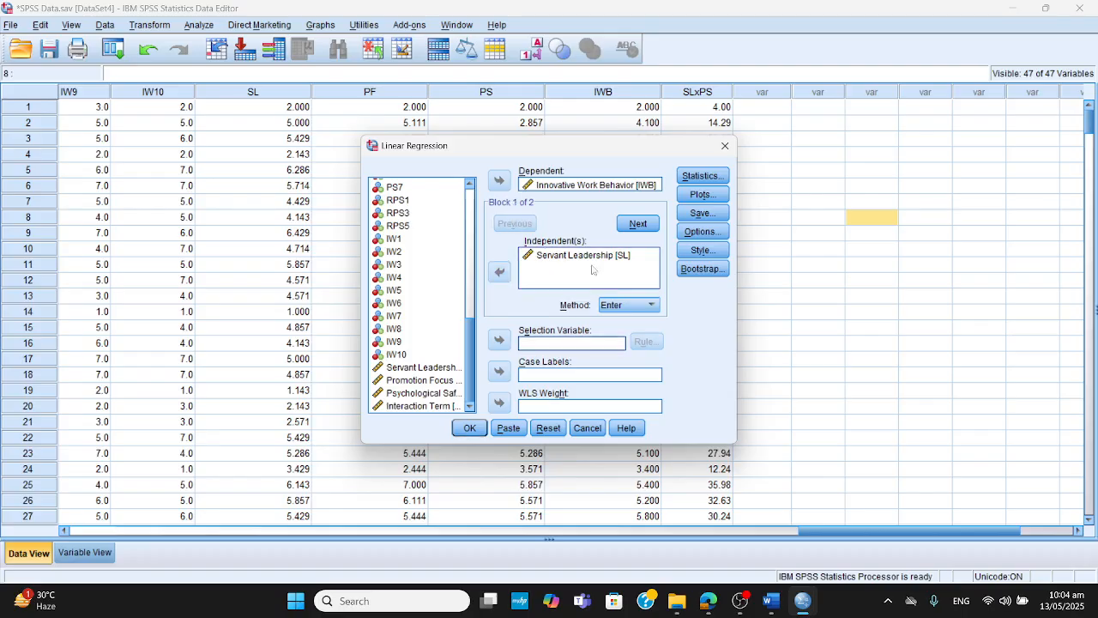
left_click(637, 223)
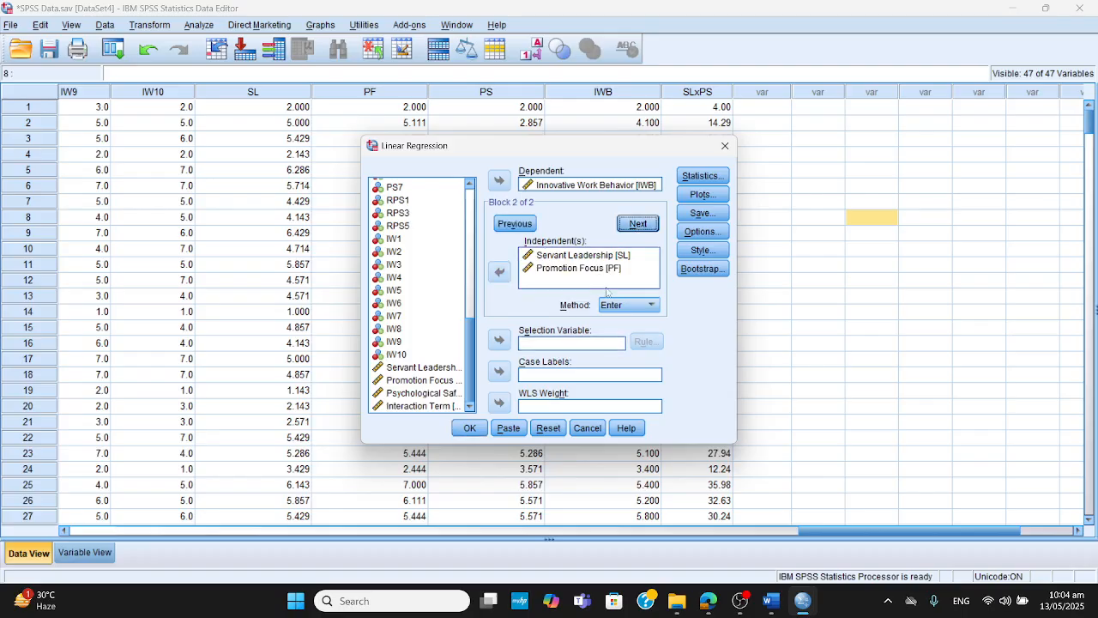
Request R squared change along with Estimates and Model fit, and run the regression.
left_click(701, 176)
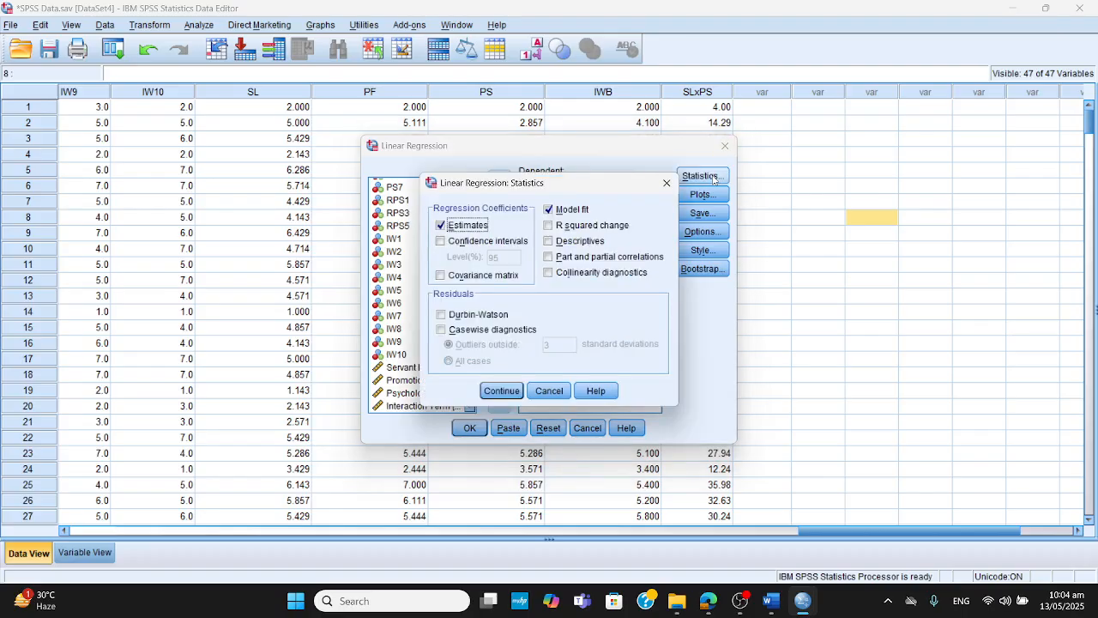
left_click(550, 228)
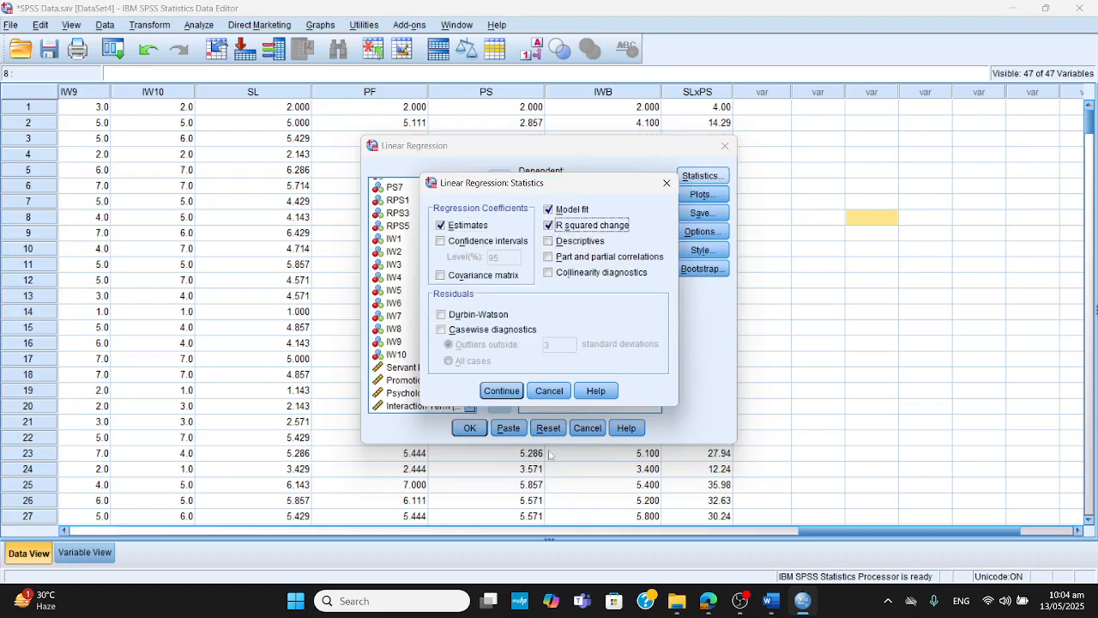
left_click(498, 392)
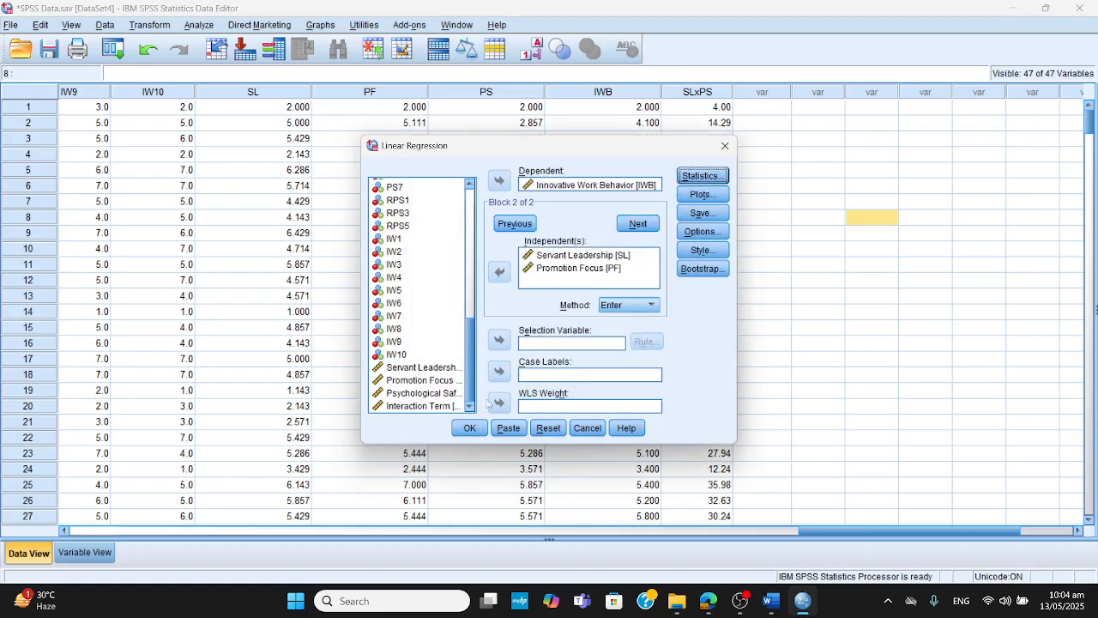
left_click(469, 429)
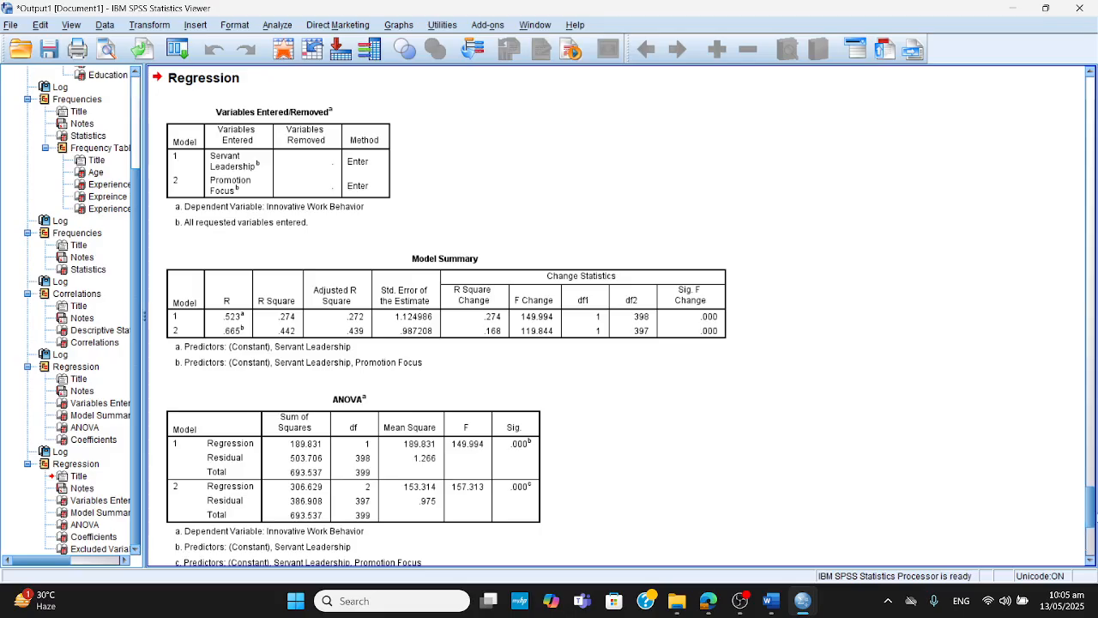
Examine the two-block regression output, including the Model Summary, ANOVA, Coefficients and Excluded Variables tables.
left_click(1091, 560)
left_click(1092, 560)
scroll(1092, 561, "down", 3)
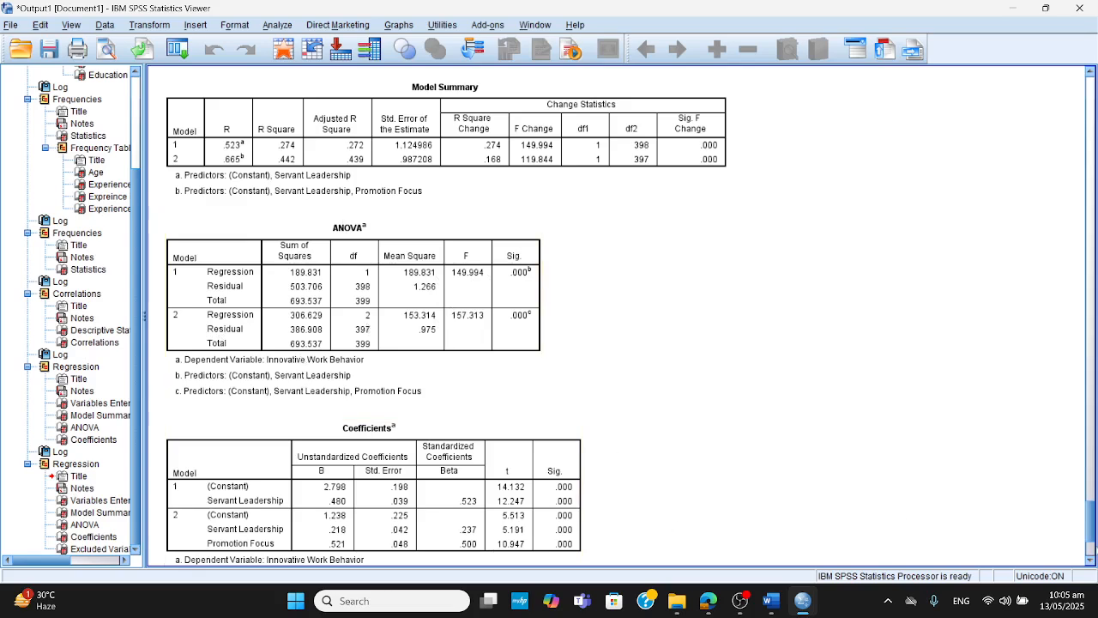
scroll(1093, 566, "down", 3)
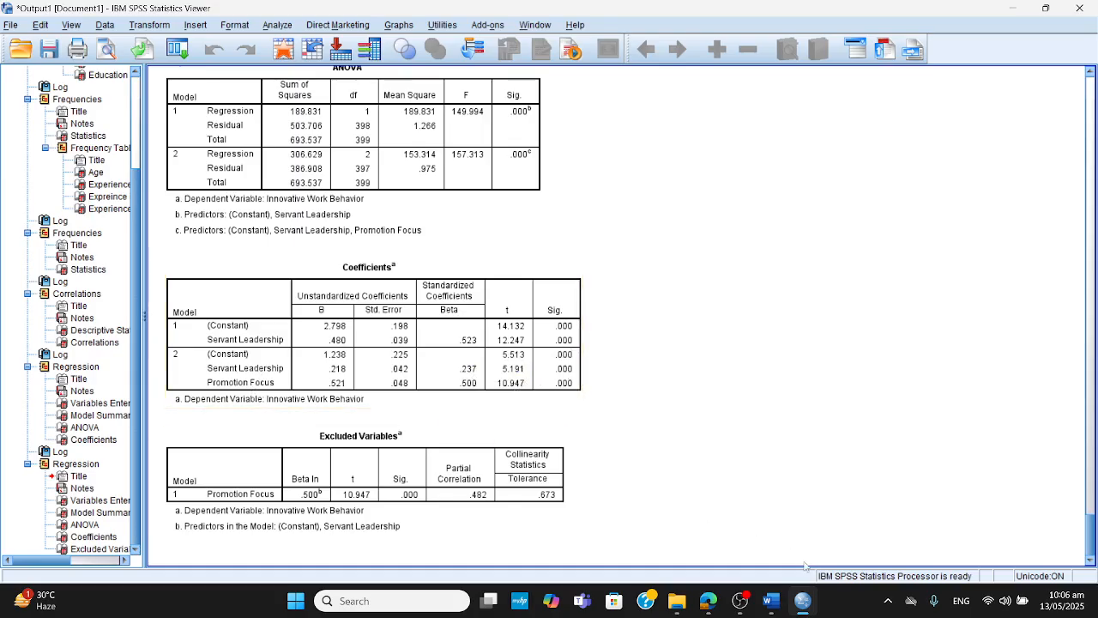
Switch to Data Analysis Through SPSS in Word and compare Table 3's Model 3 and Model 4 coefficients and R2 changes.
mouse_move(772, 603)
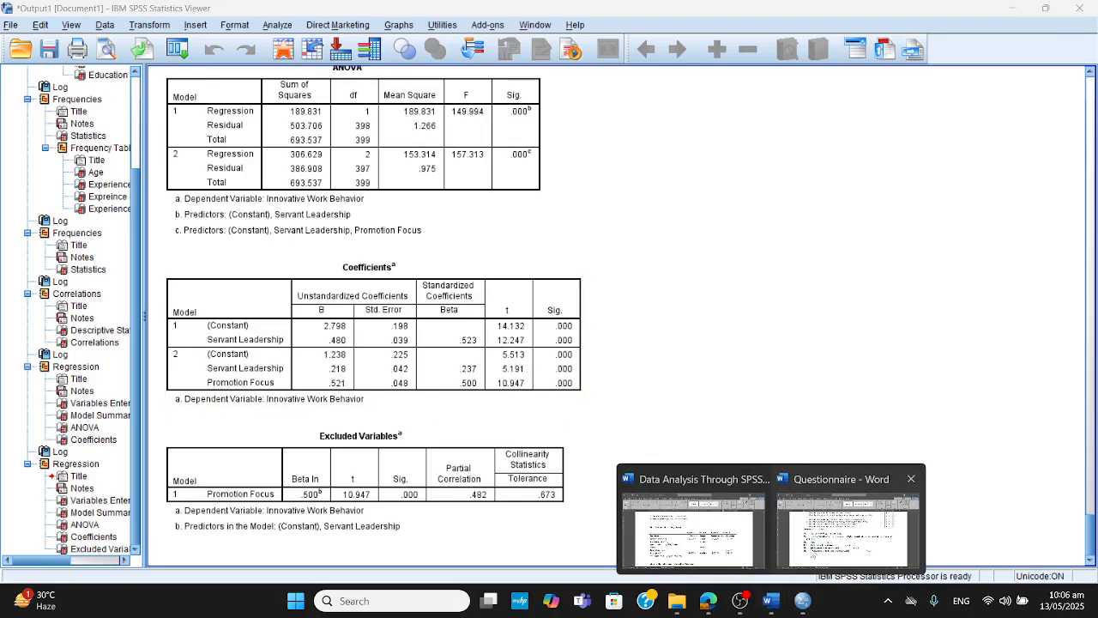
left_click(693, 536)
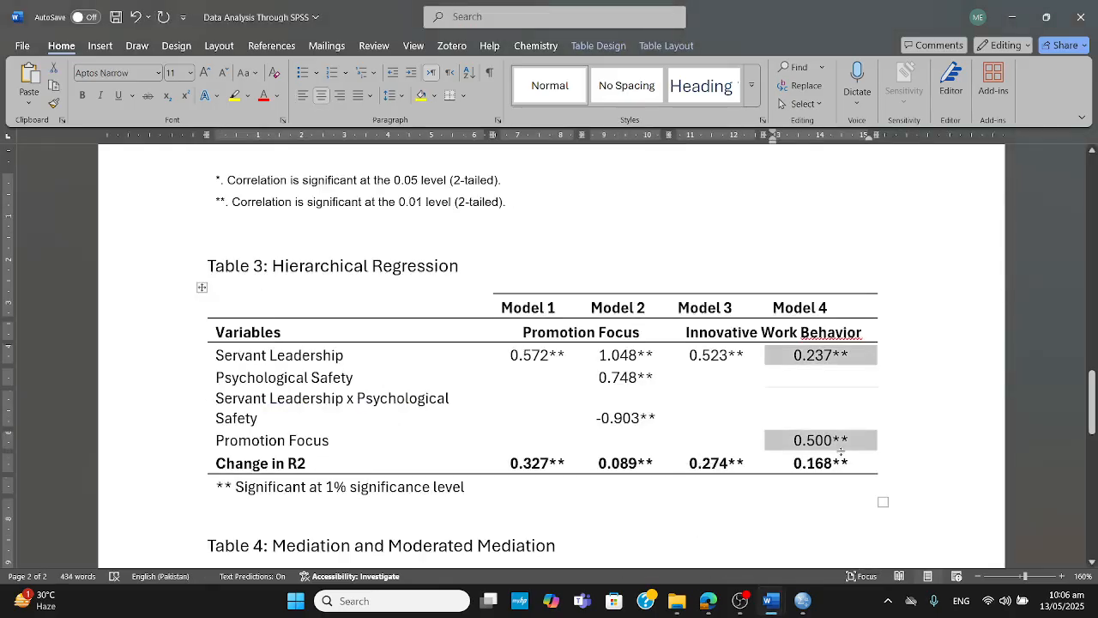
left_click(843, 463)
left_click_drag(849, 461, 704, 309)
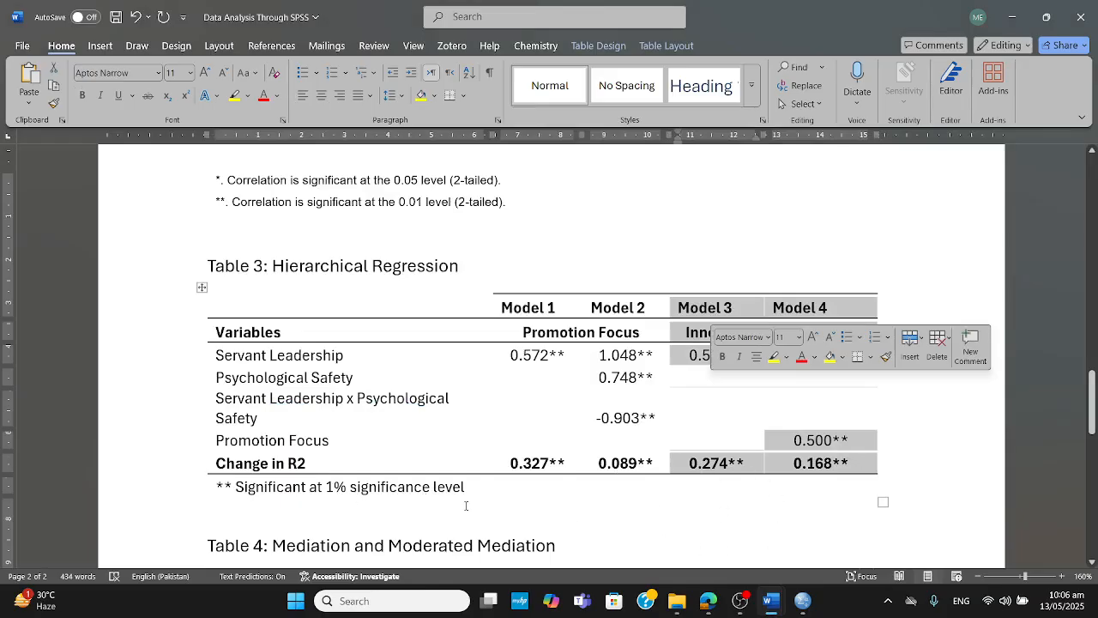
left_click(809, 518)
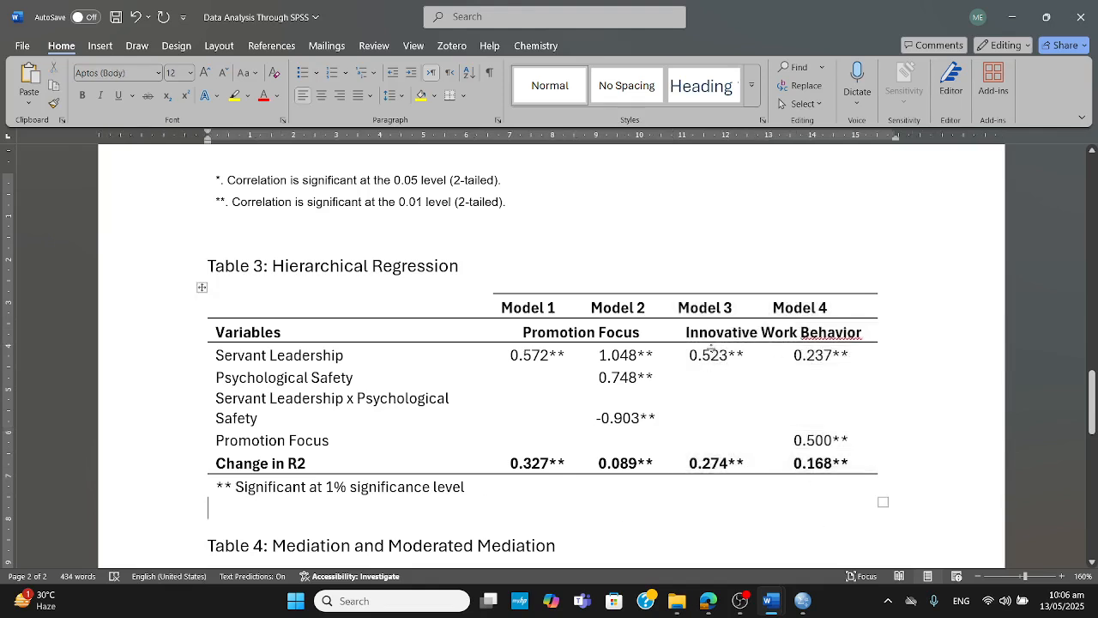
left_click_drag(693, 354, 838, 433)
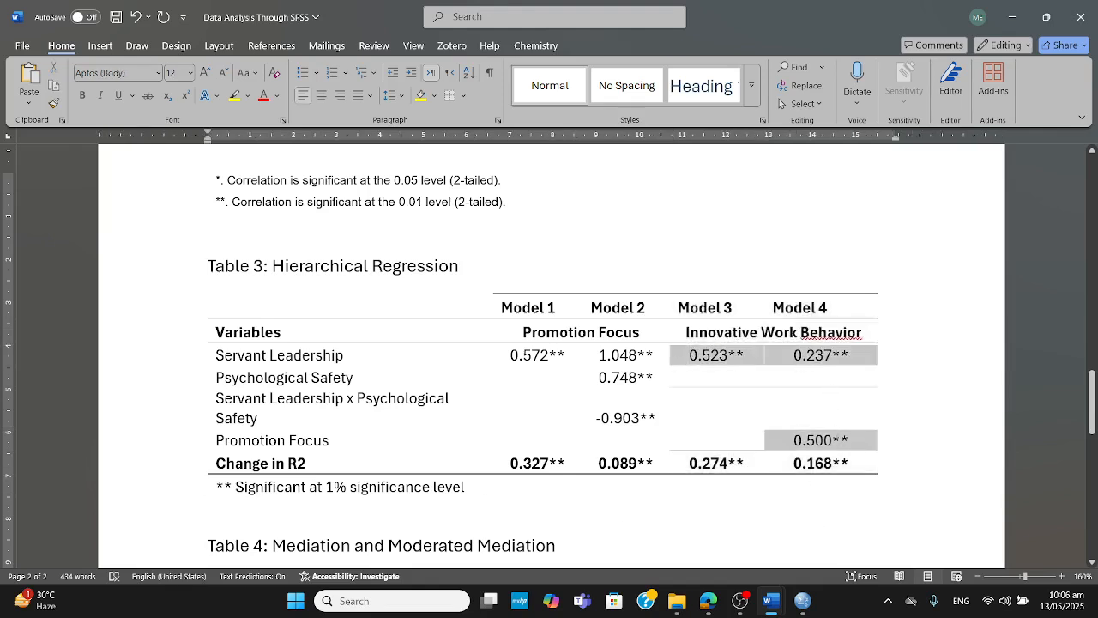
left_click(734, 351)
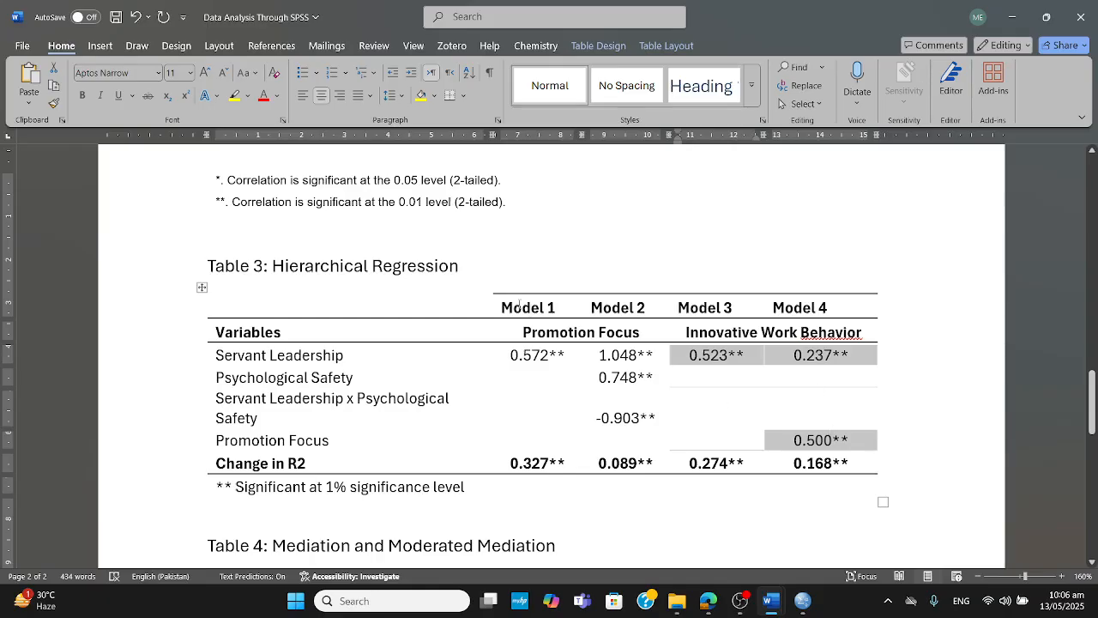
Review Table 3's Model 1 and Model 2 for Promotion Focus and their Servant Leadership predictor.
left_click(505, 316)
left_click(614, 311)
left_click_drag(642, 330, 522, 332)
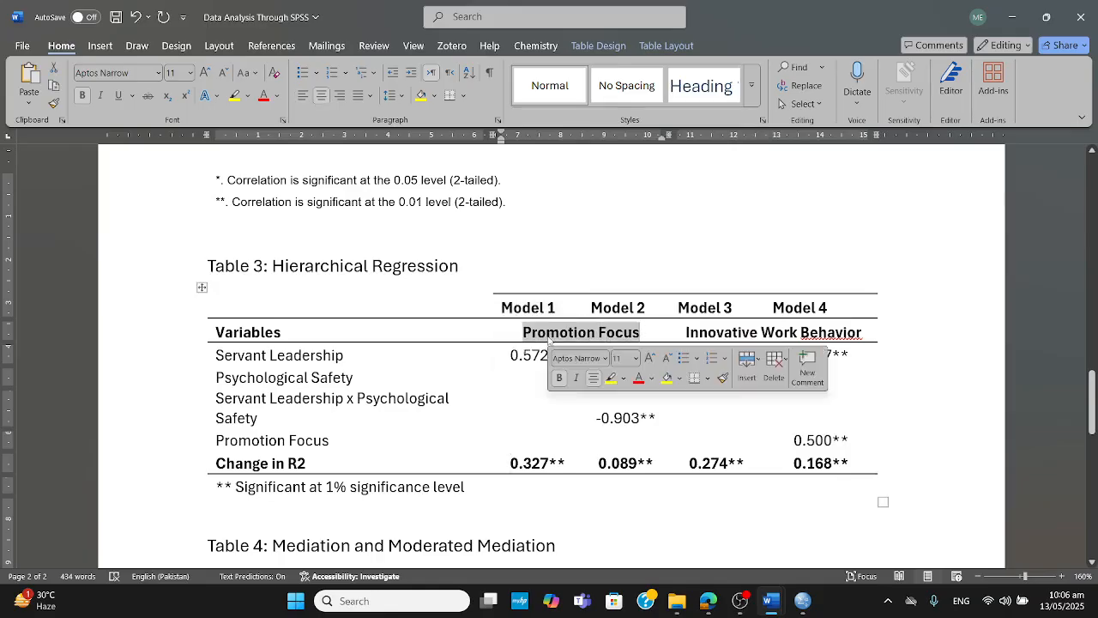
left_click(365, 357)
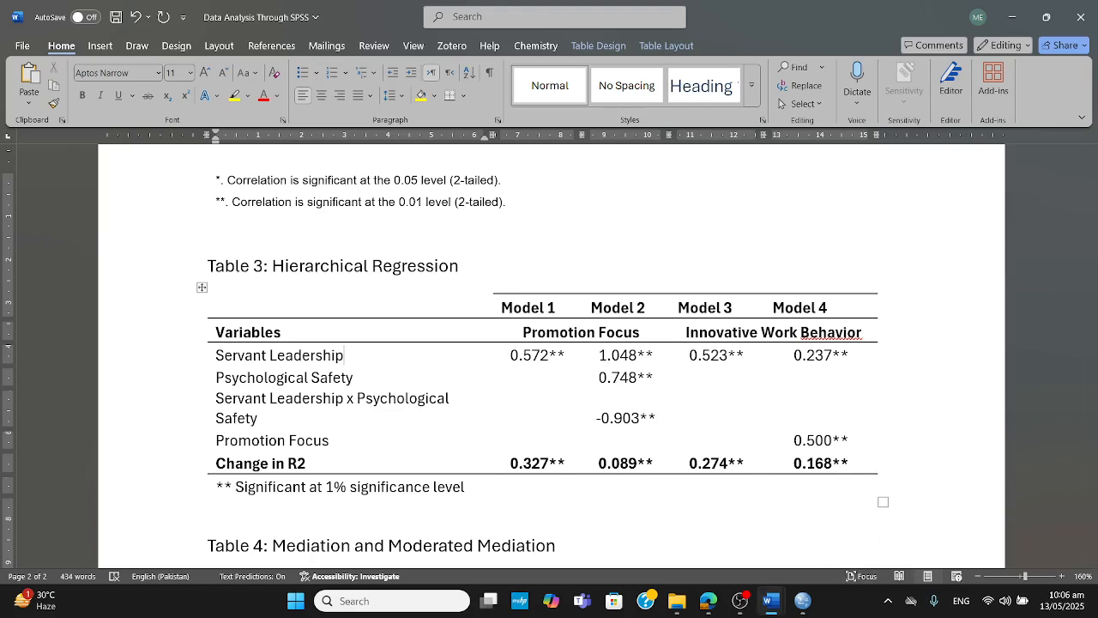
Switch to the SPSS Data.sav dataset in SPSS, select the SLxPS variable, and open Linear Regression with all previous settings cleared.
mouse_move(793, 590)
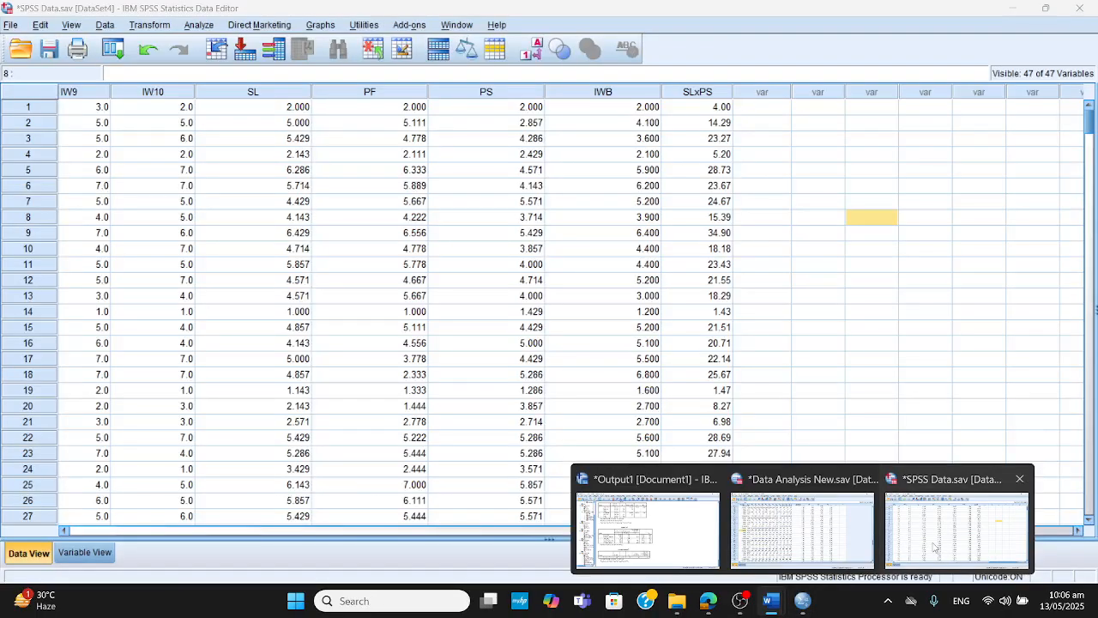
left_click(935, 547)
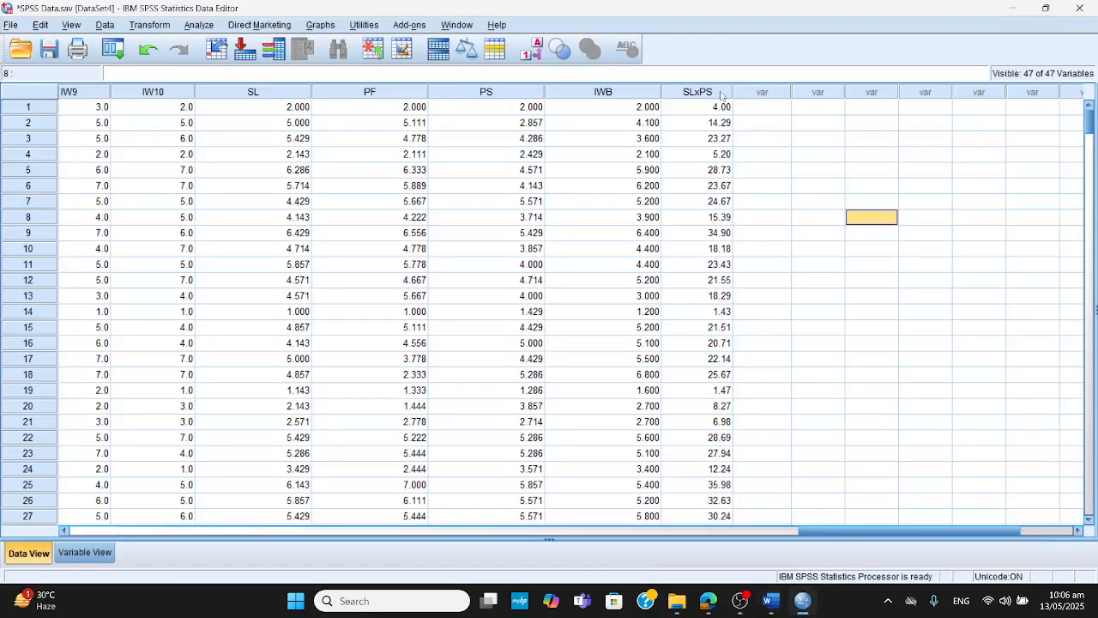
left_click(720, 96)
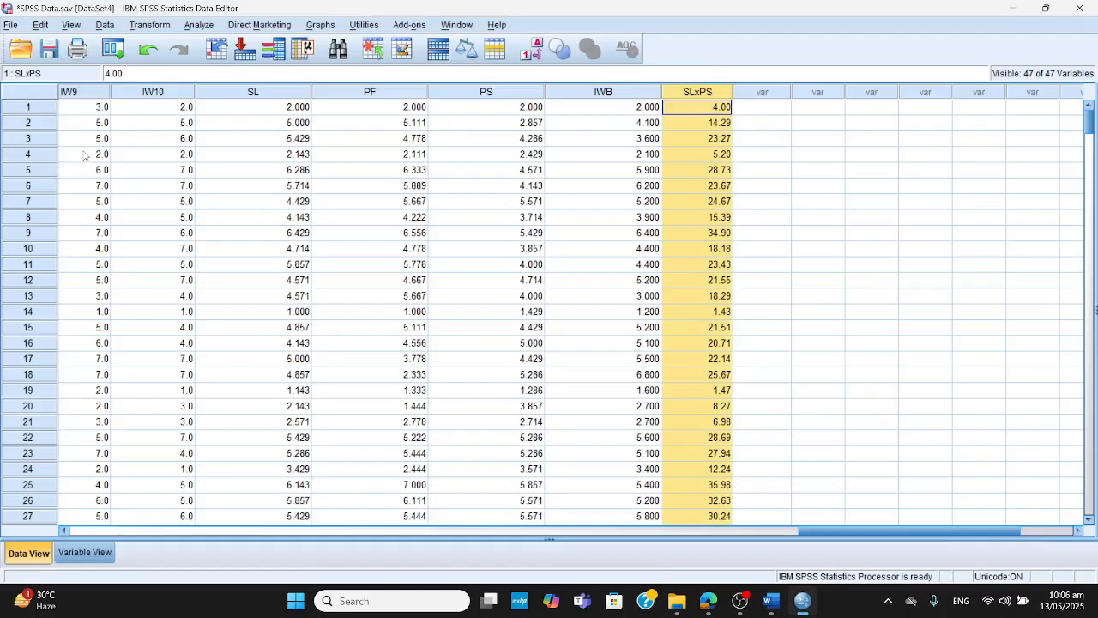
left_click(206, 25)
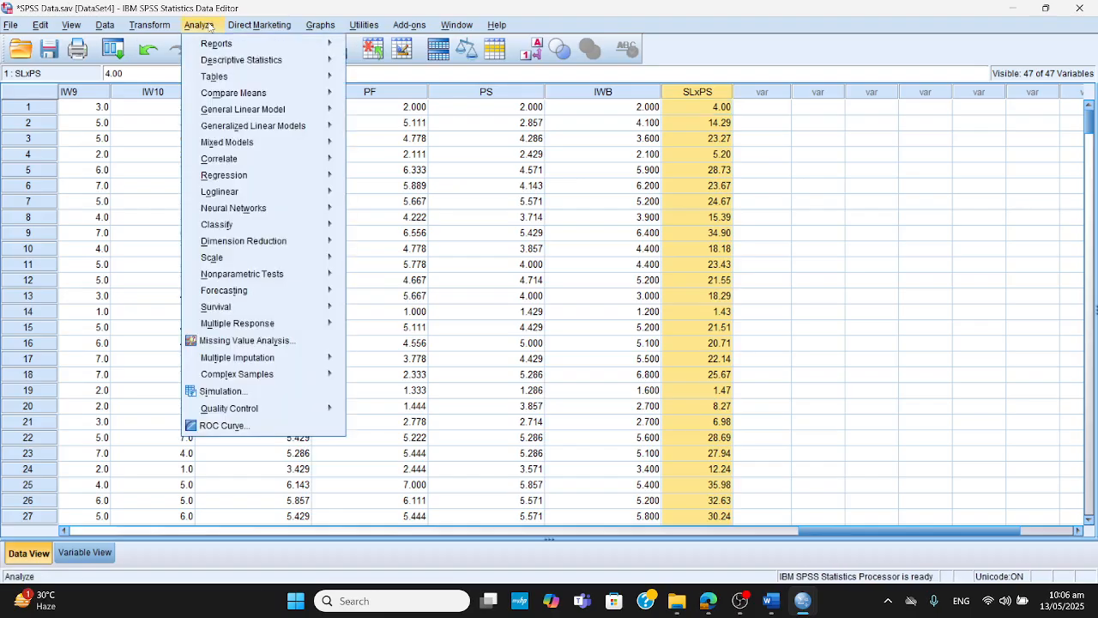
mouse_move(280, 181)
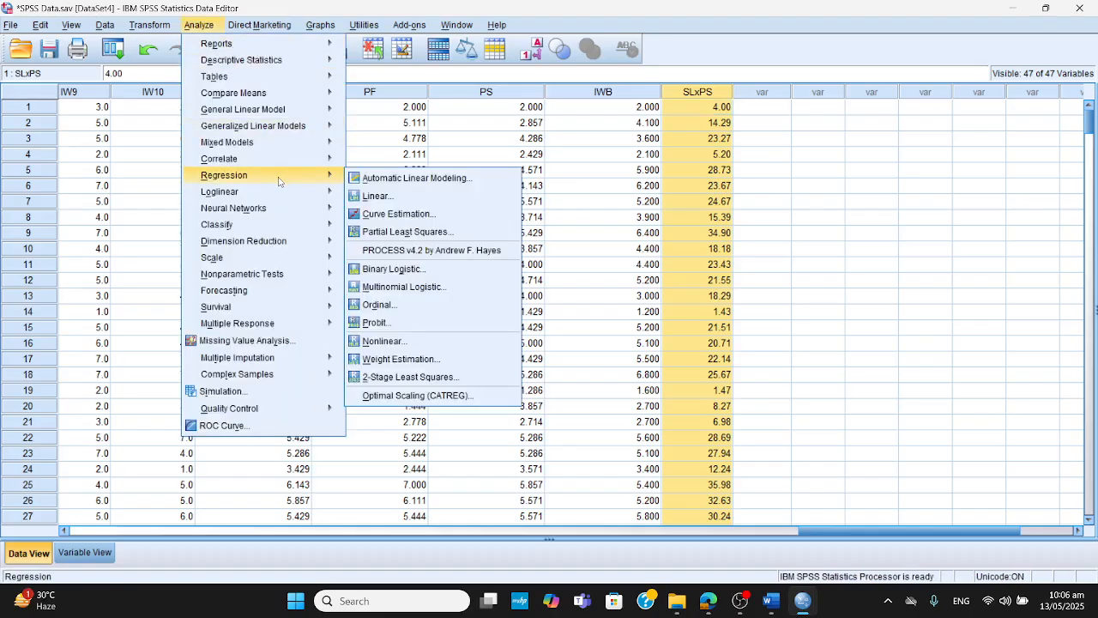
left_click(397, 202)
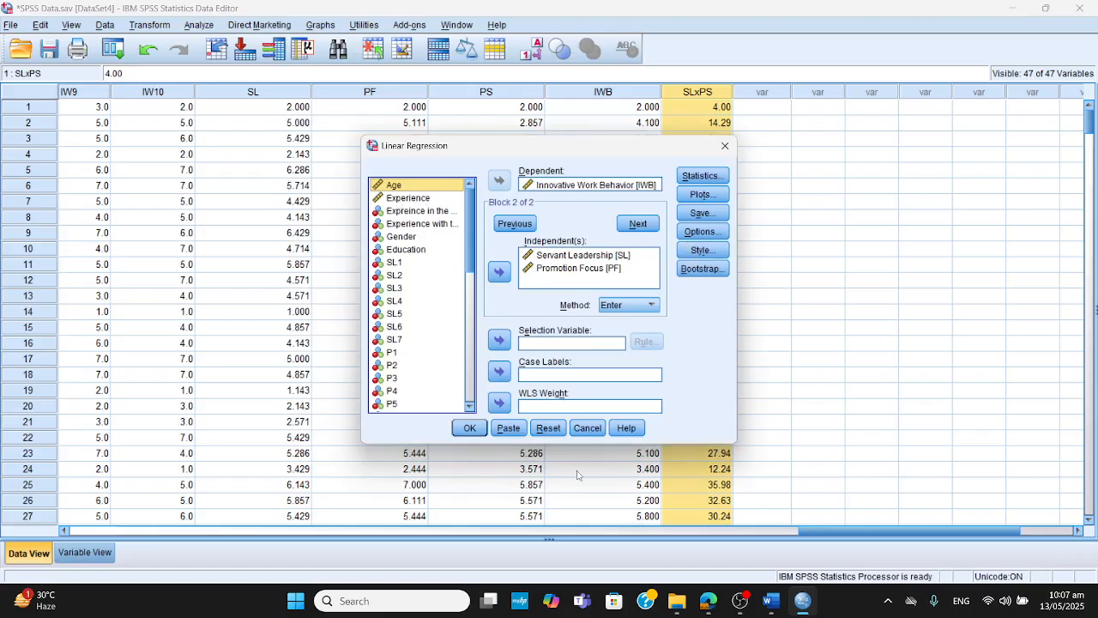
left_click(550, 428)
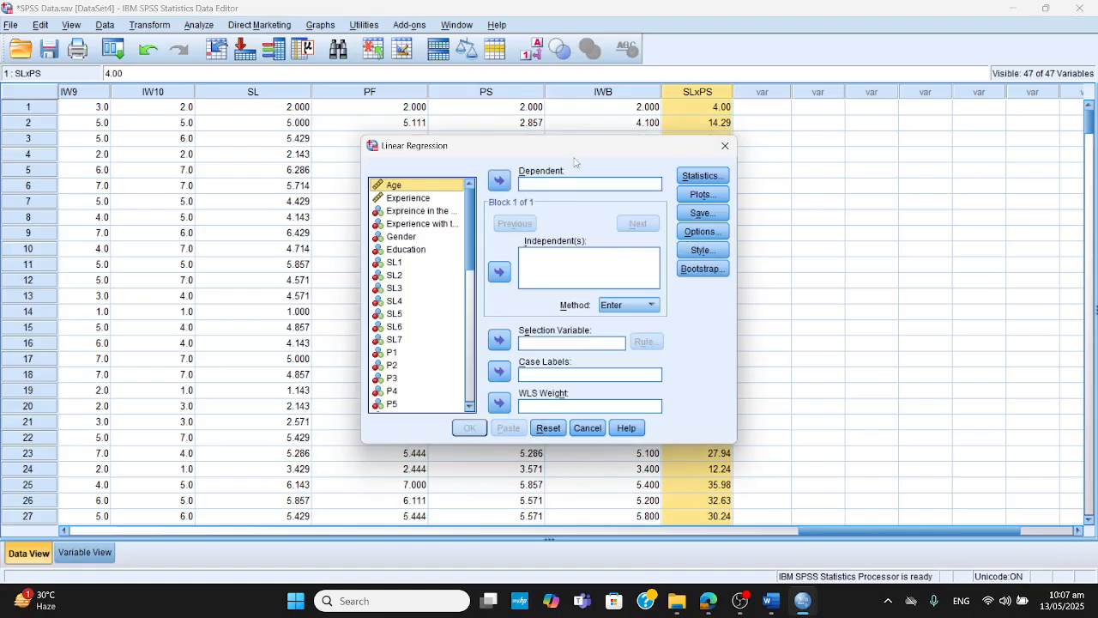
Set Promotion Focus as the dependent variable and Servant Leadership as the independent variable in Block 1.
left_click_drag(470, 237, 468, 370)
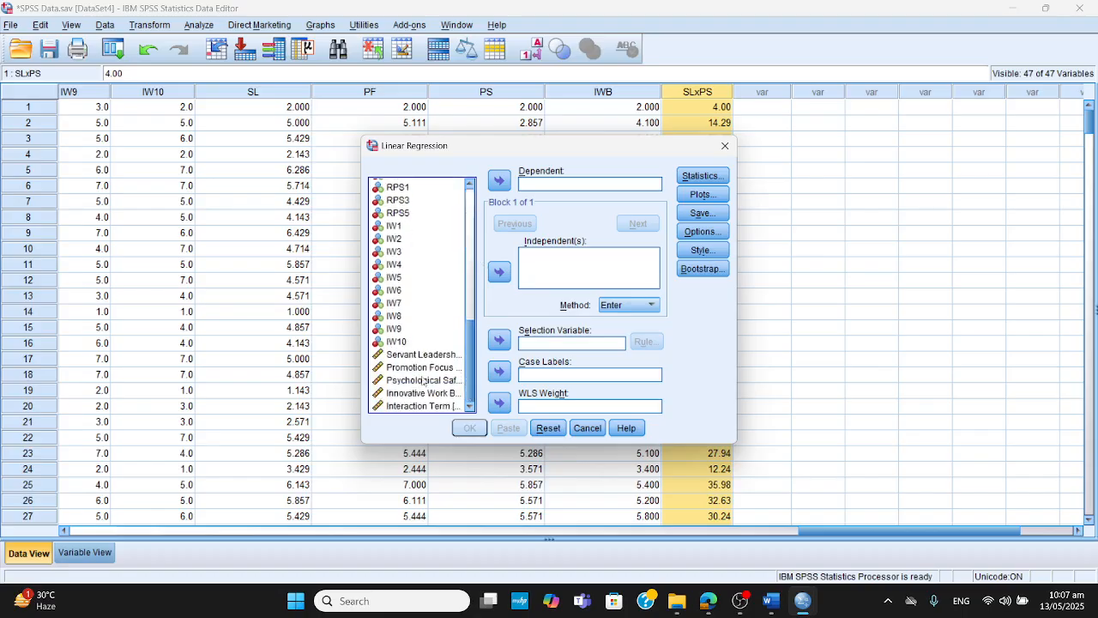
left_click(437, 369)
left_click(500, 181)
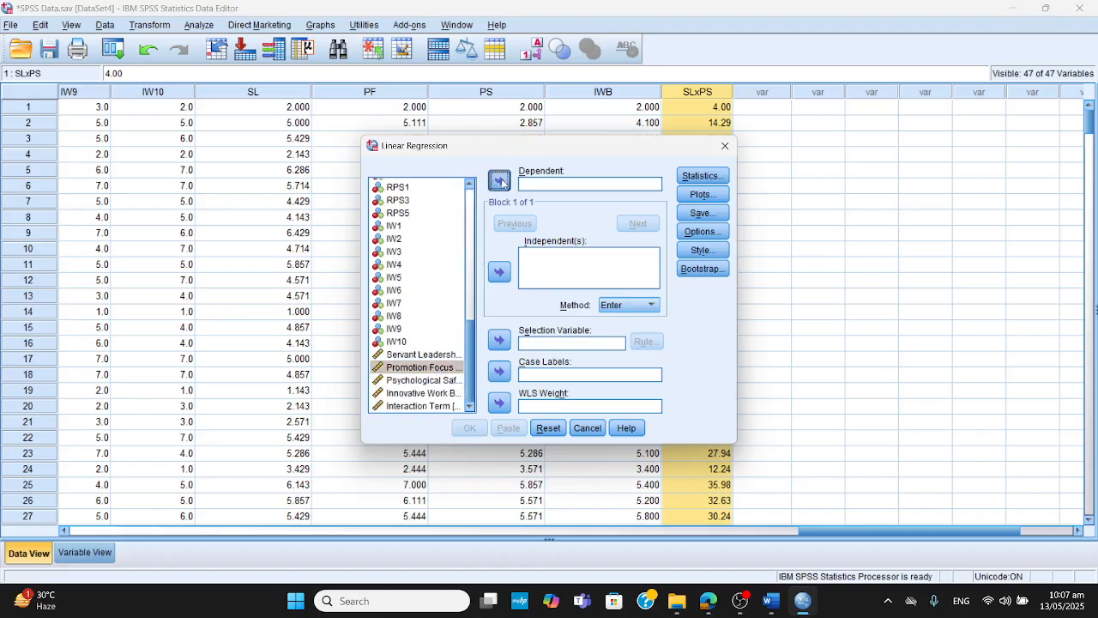
left_click(442, 368)
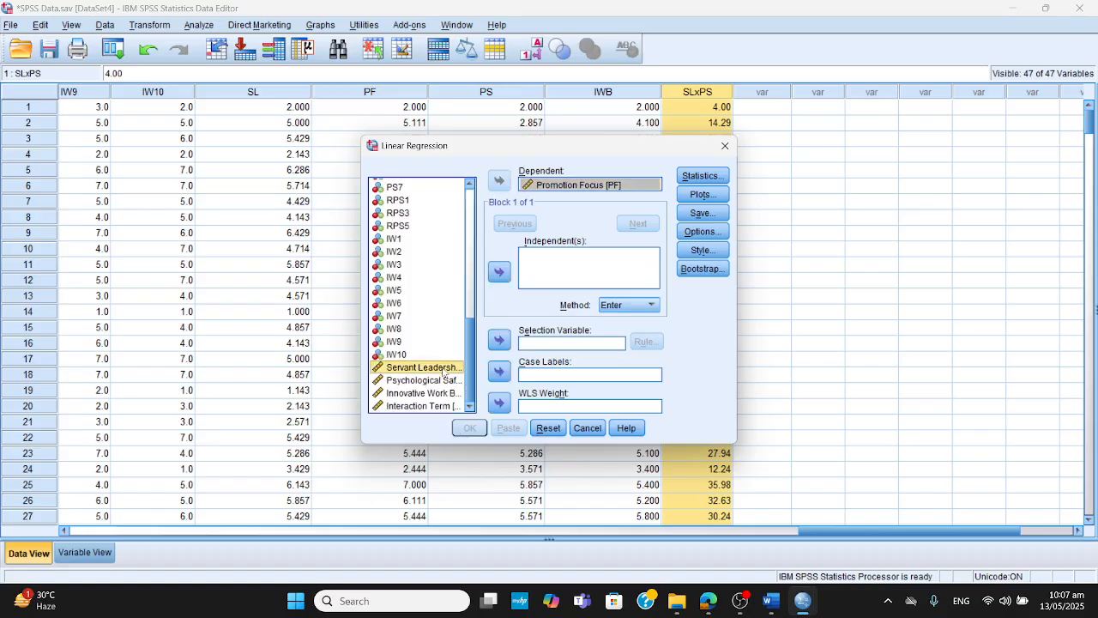
left_click(499, 272)
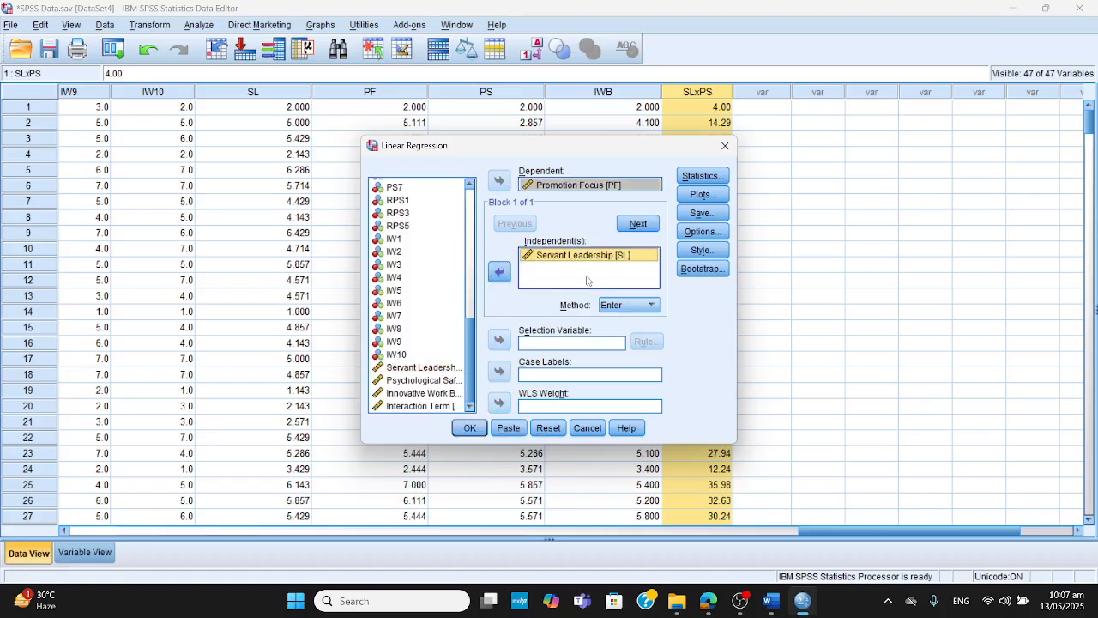
Add a second block containing Servant Leadership, Psychological Safety and Interaction Term as independent variables.
left_click(639, 224)
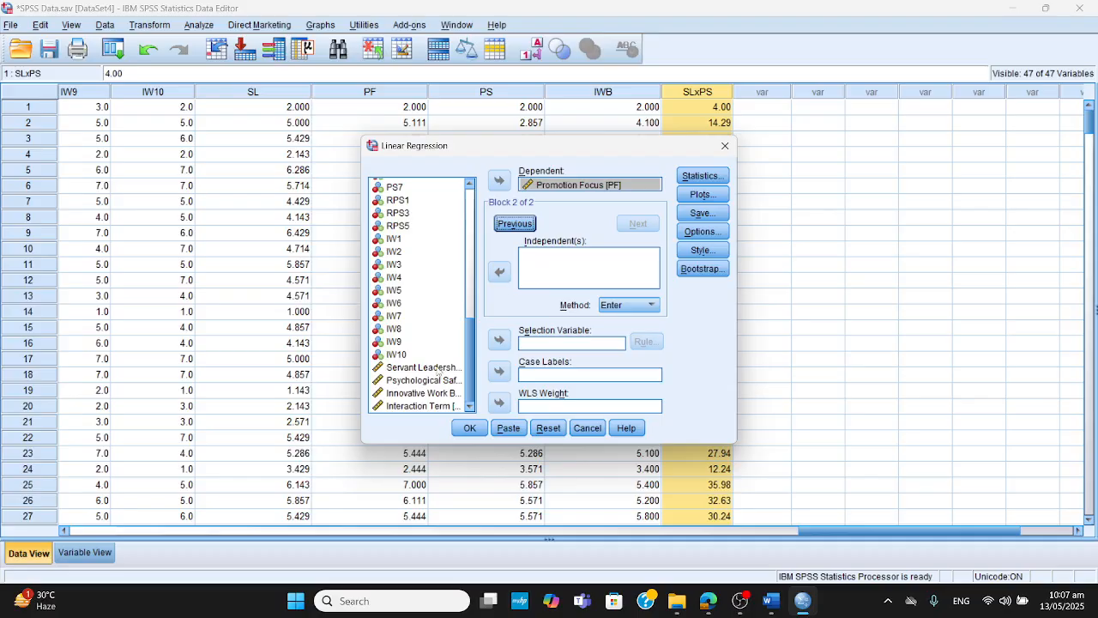
left_click(436, 368)
left_click(499, 271)
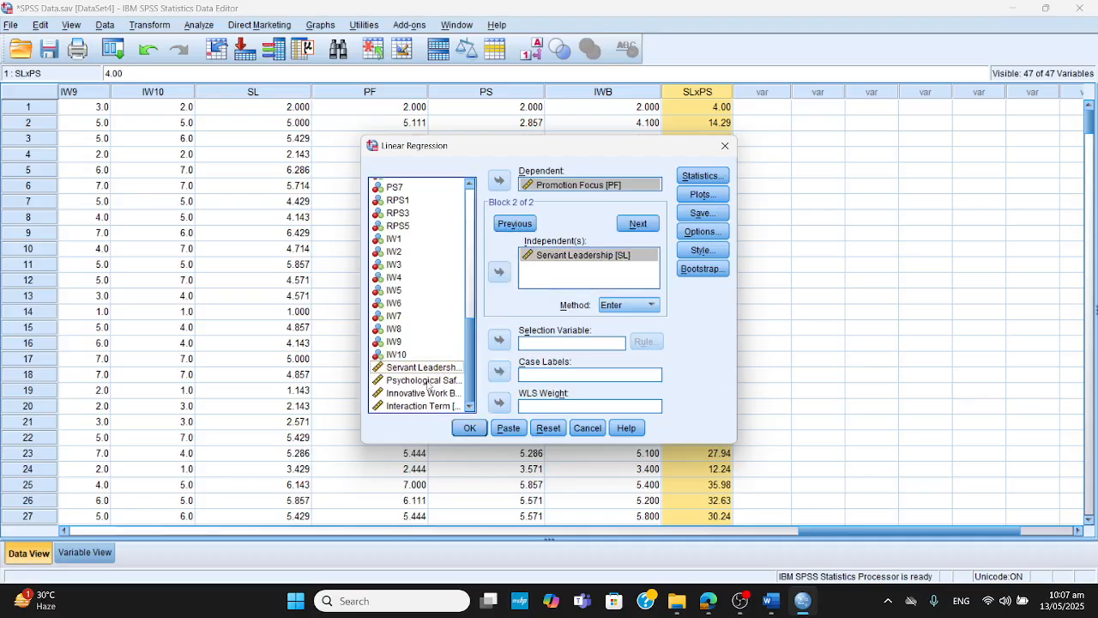
left_click(500, 275)
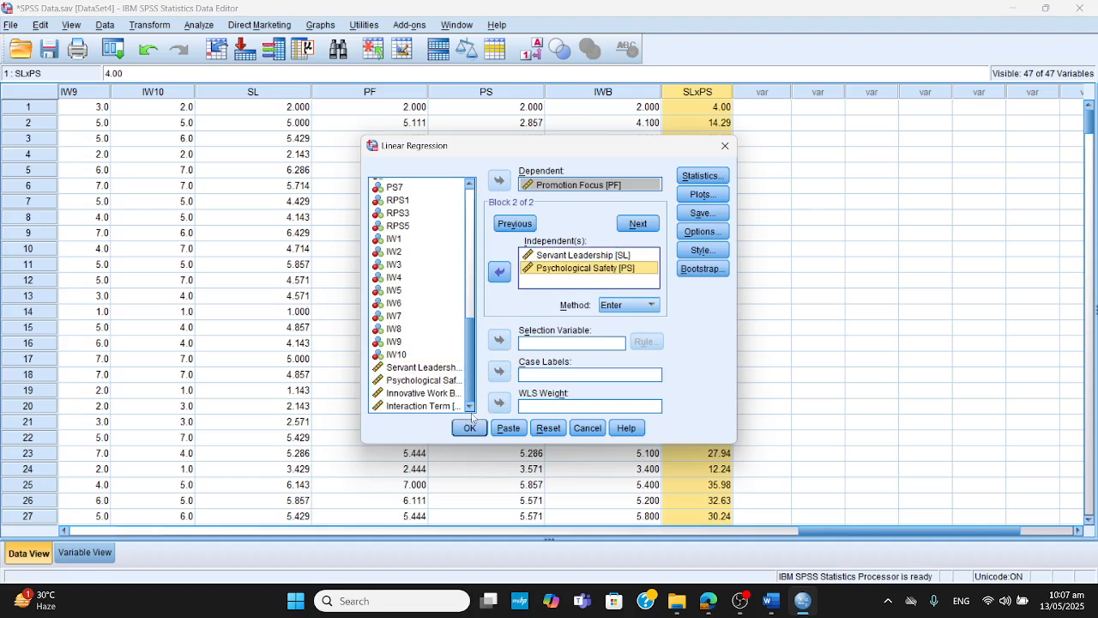
left_click(432, 408)
left_click(497, 275)
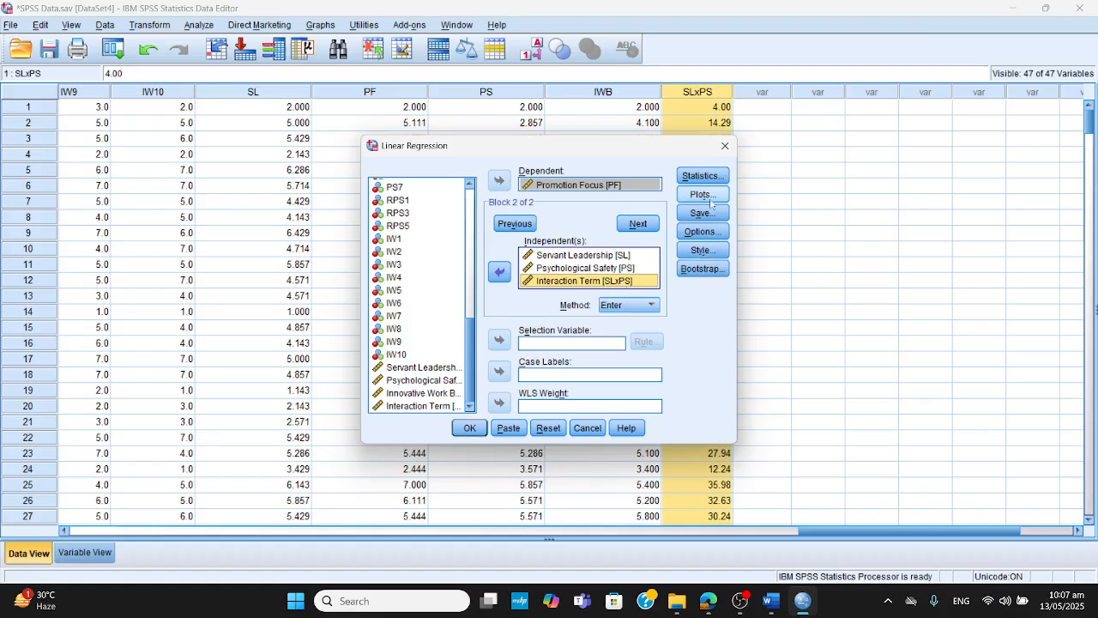
Include R squared change in the statistics for the Promotion Focus model and run the regression.
left_click(703, 175)
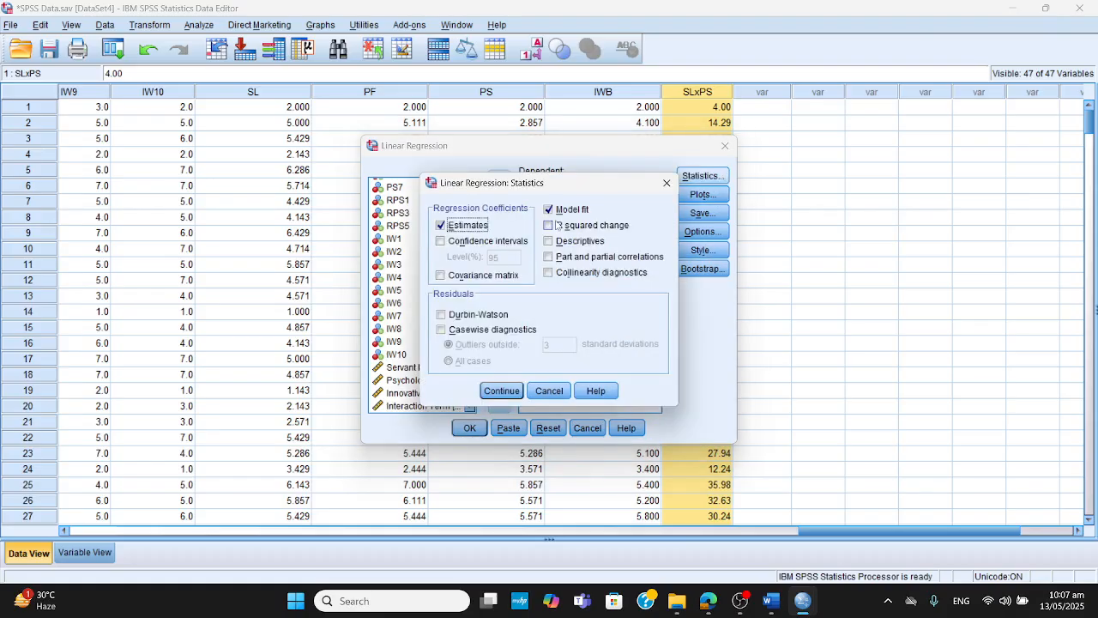
left_click(554, 228)
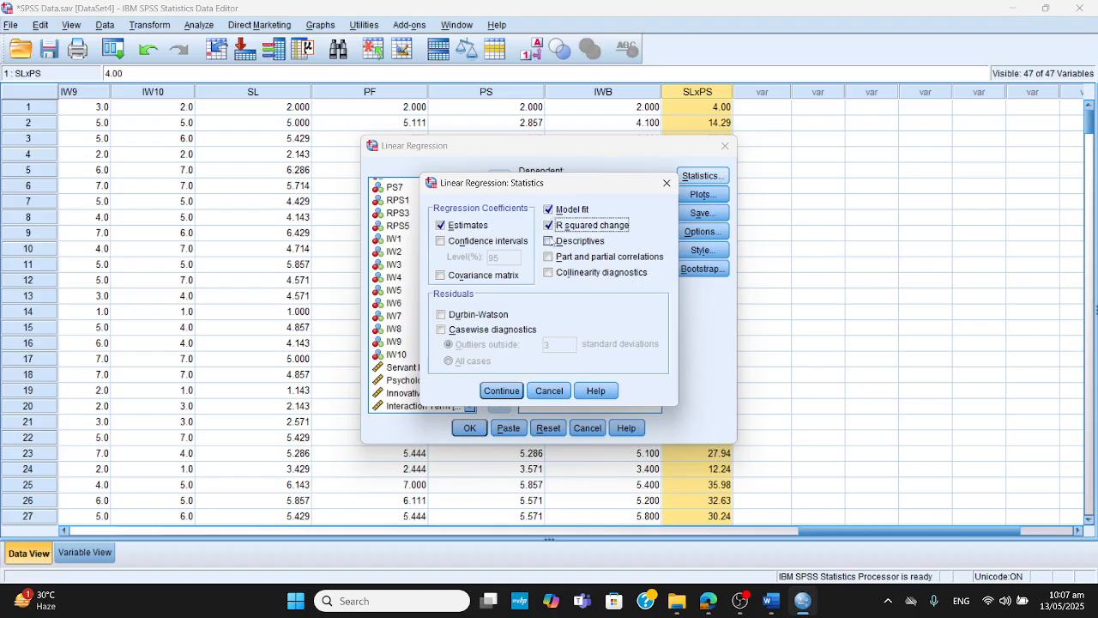
left_click(502, 391)
left_click(470, 428)
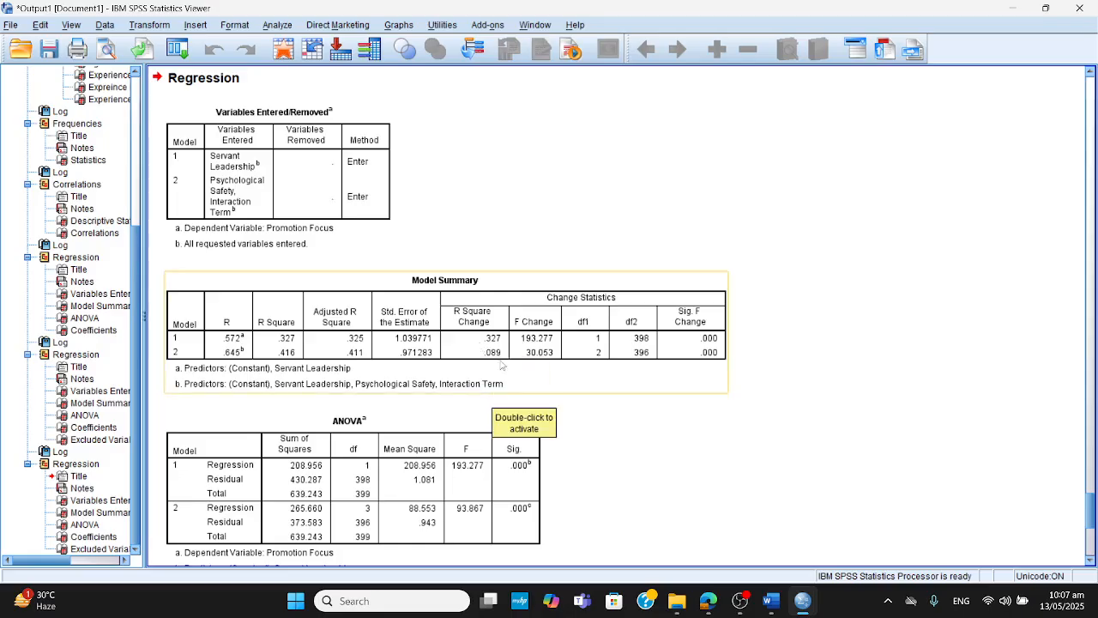
Review the Promotion Focus regression output and highlight Table 3's Model 2 predictor coefficients in Data Analysis Through SPSS in Word.
left_click(1091, 561)
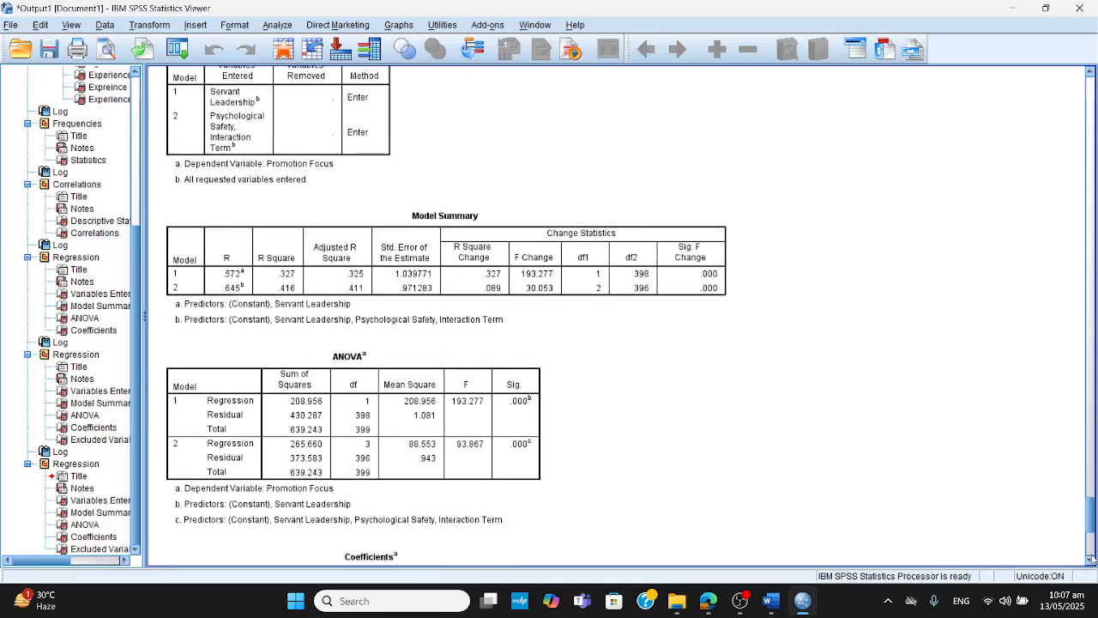
left_click(1091, 560)
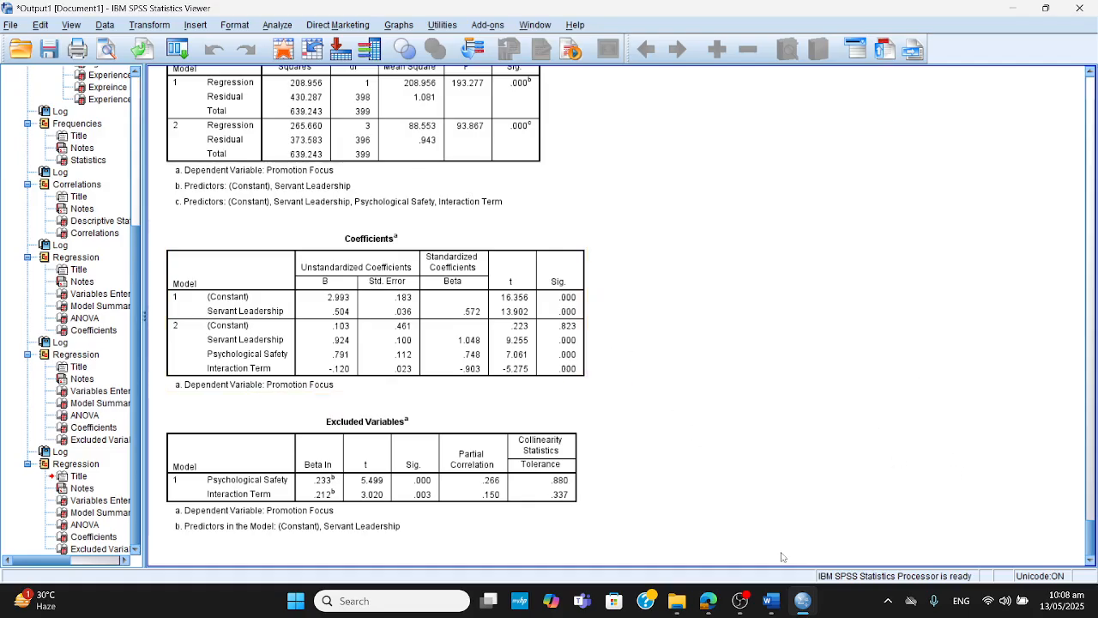
mouse_move(773, 601)
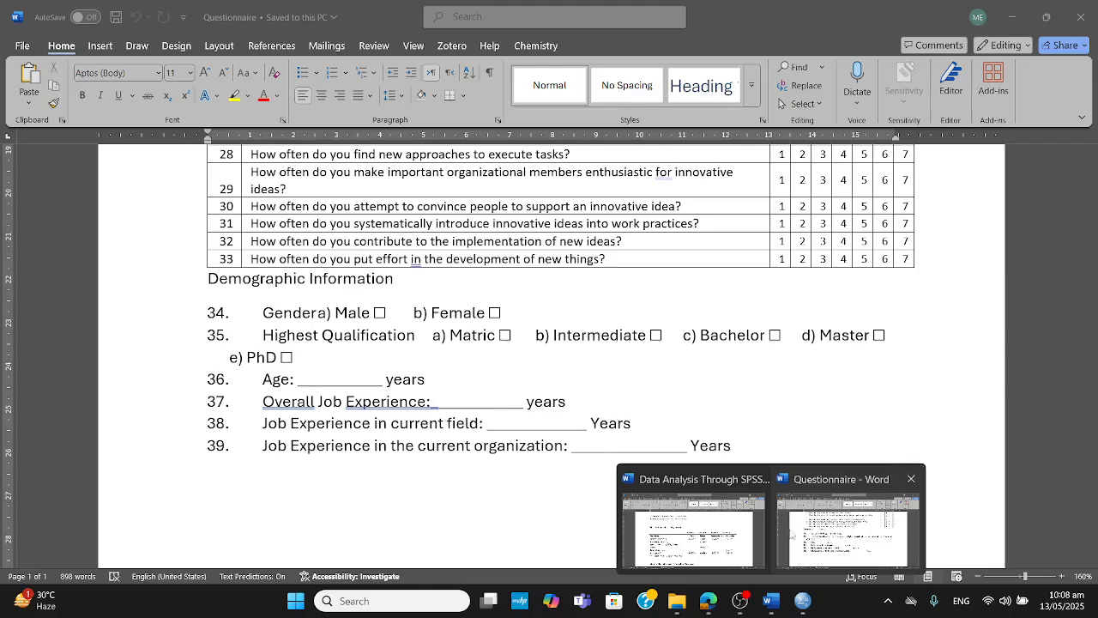
left_click(699, 542)
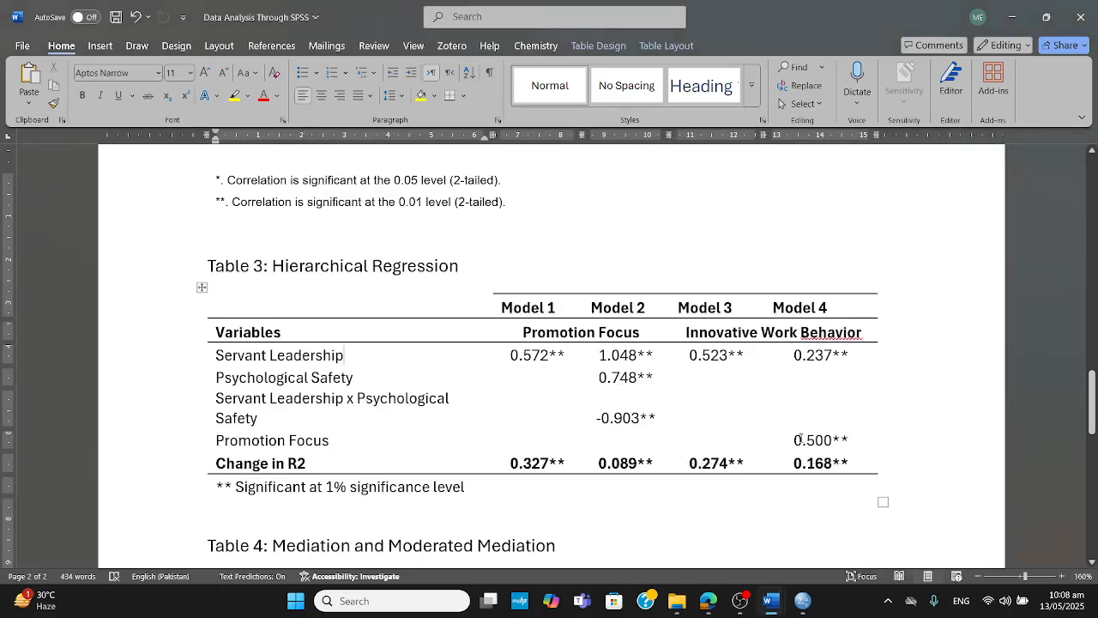
left_click_drag(656, 419, 609, 358)
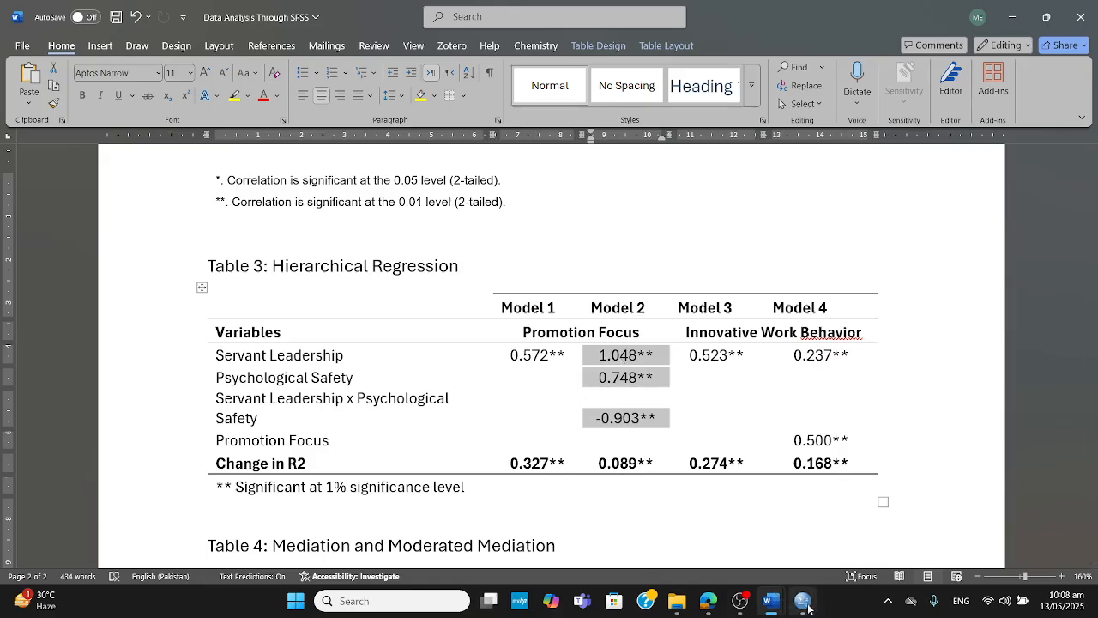
Return to the SPSS output and check the standardized Beta values in the Promotion Focus Coefficients table.
mouse_move(802, 603)
left_click(656, 546)
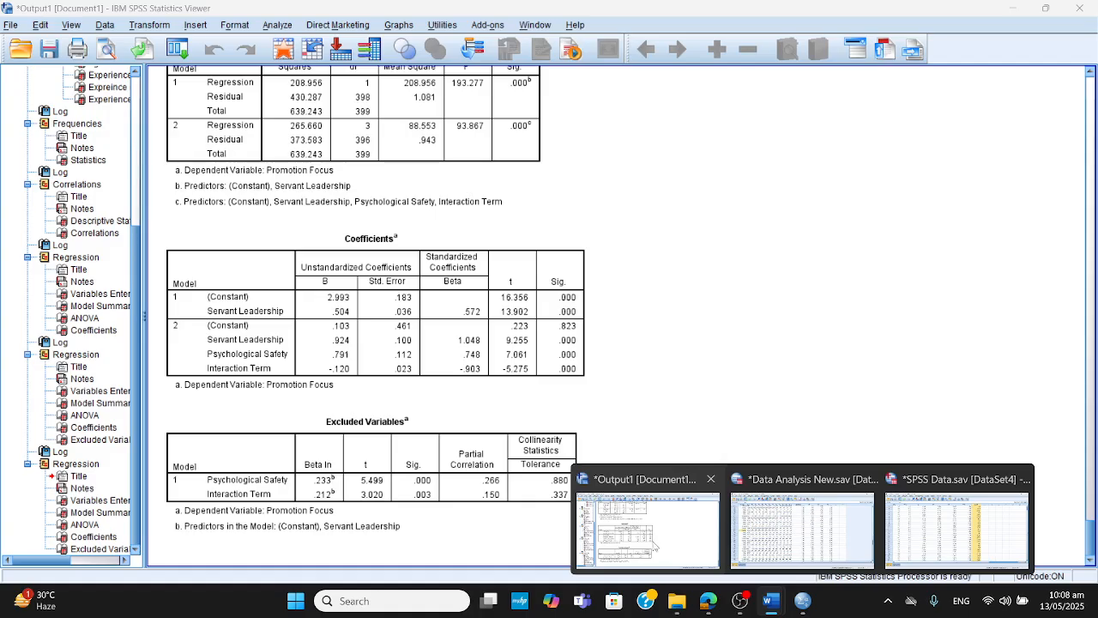
left_click(653, 543)
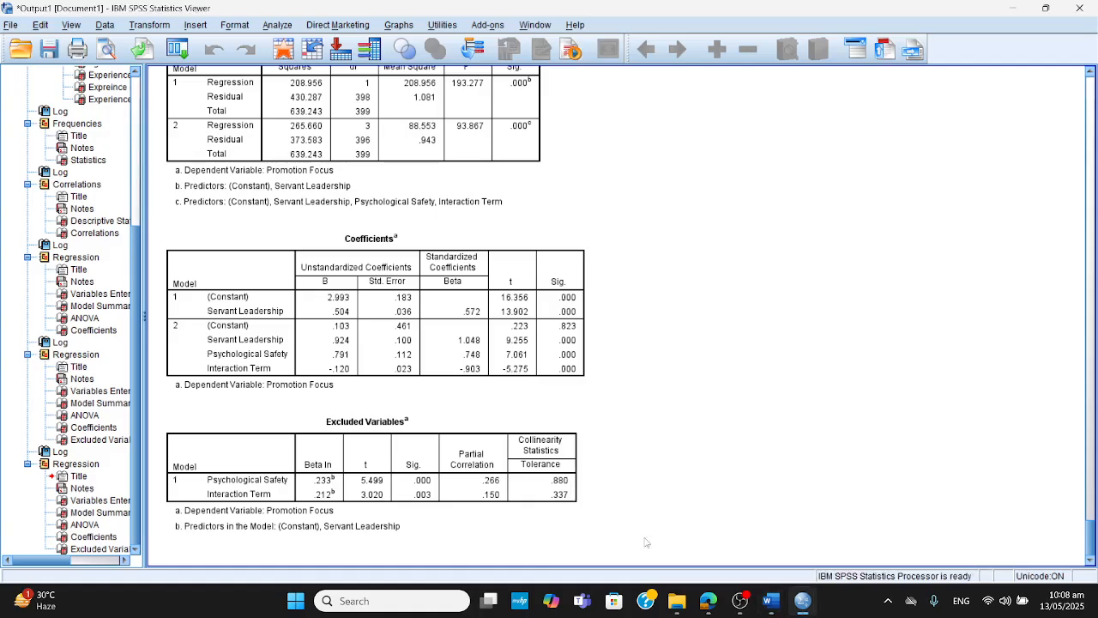
left_click(491, 370)
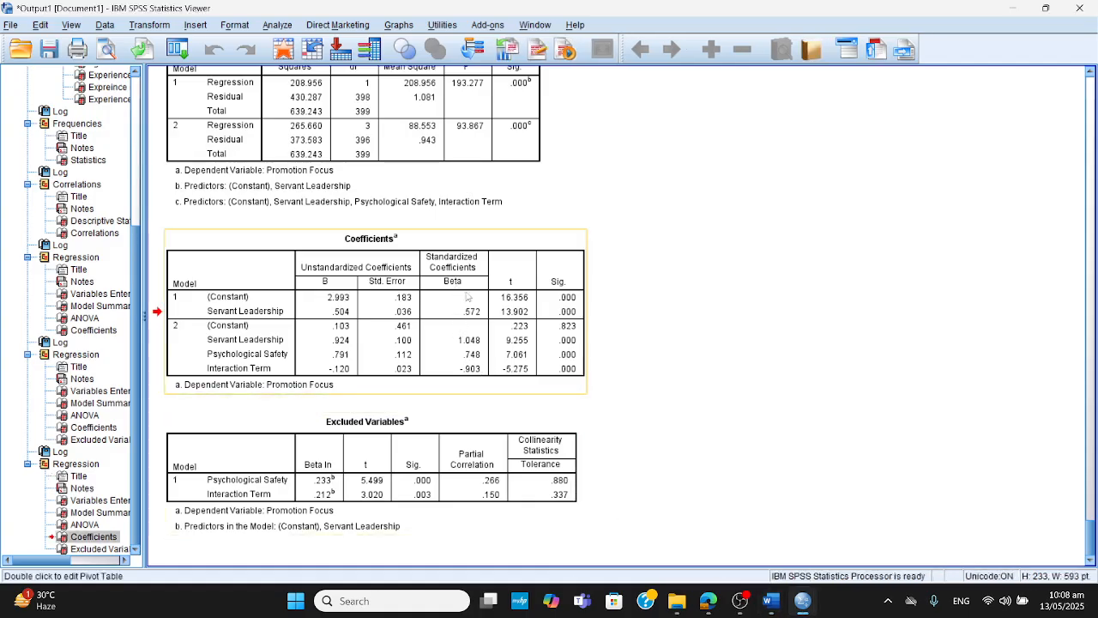